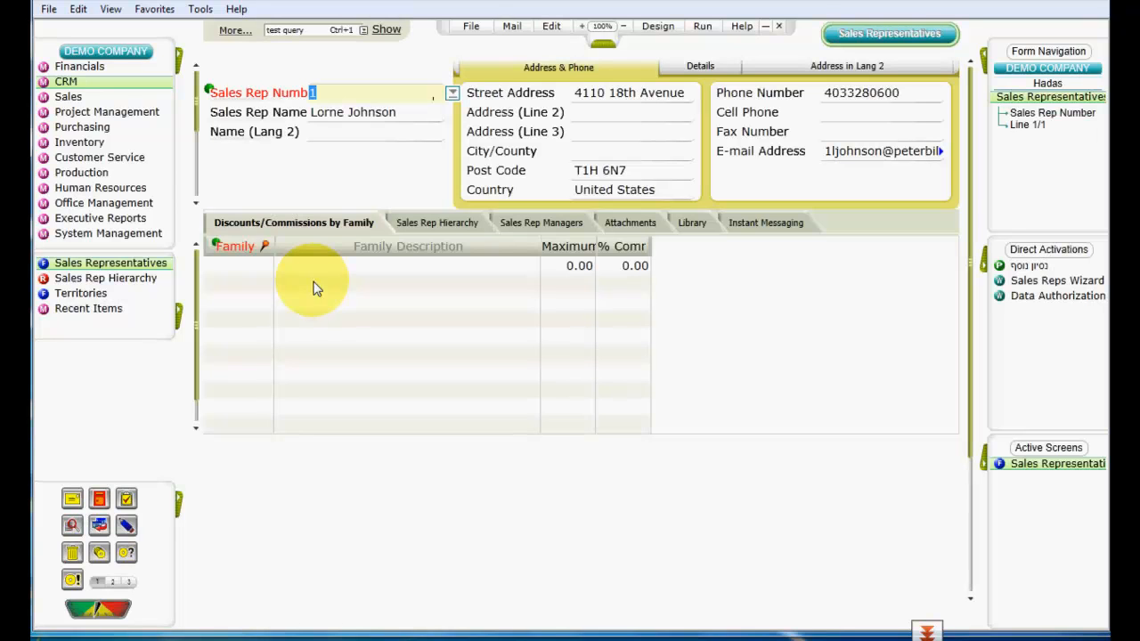
Step: Review the sales representative's hierarchy tab and the Sales Rep Hierarchy report for the period
left_click(431, 222)
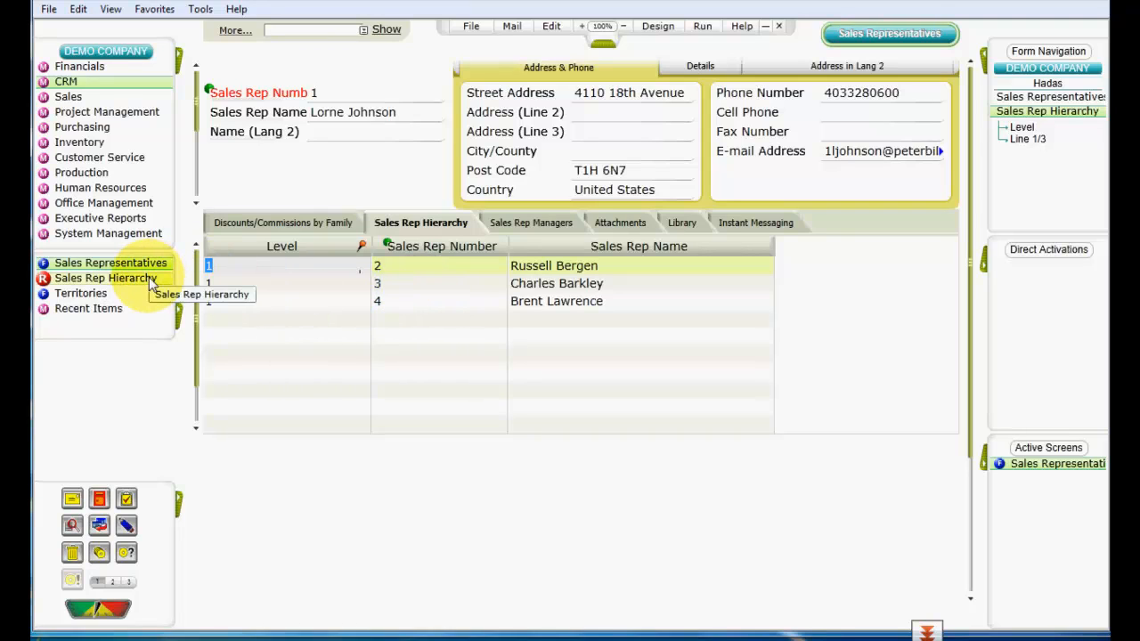
mouse_move(40, 623)
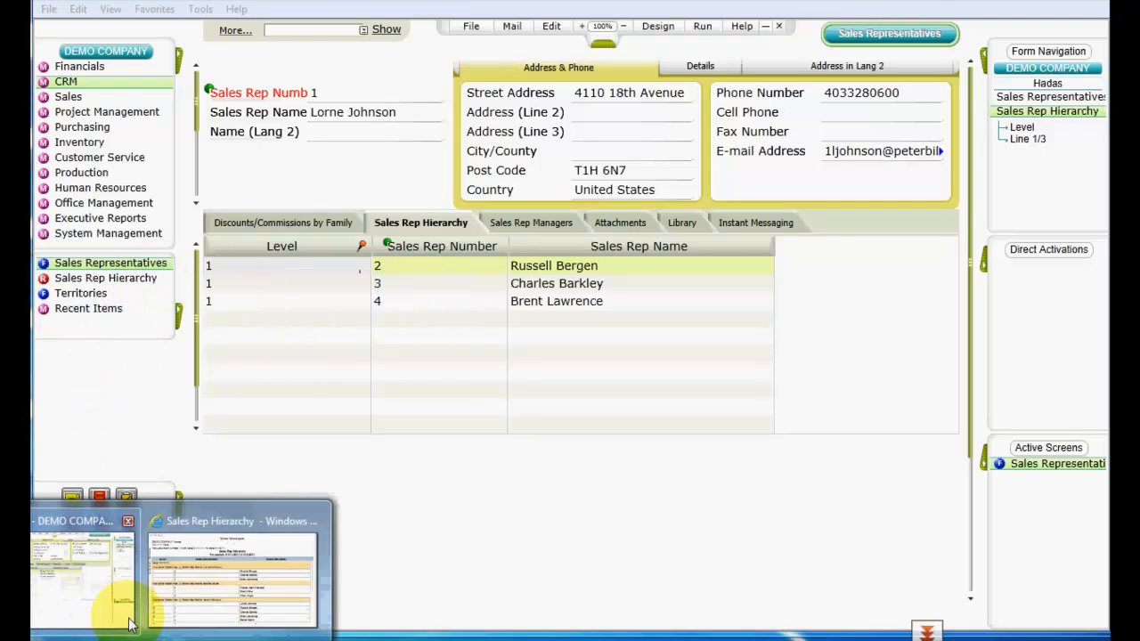
left_click(227, 576)
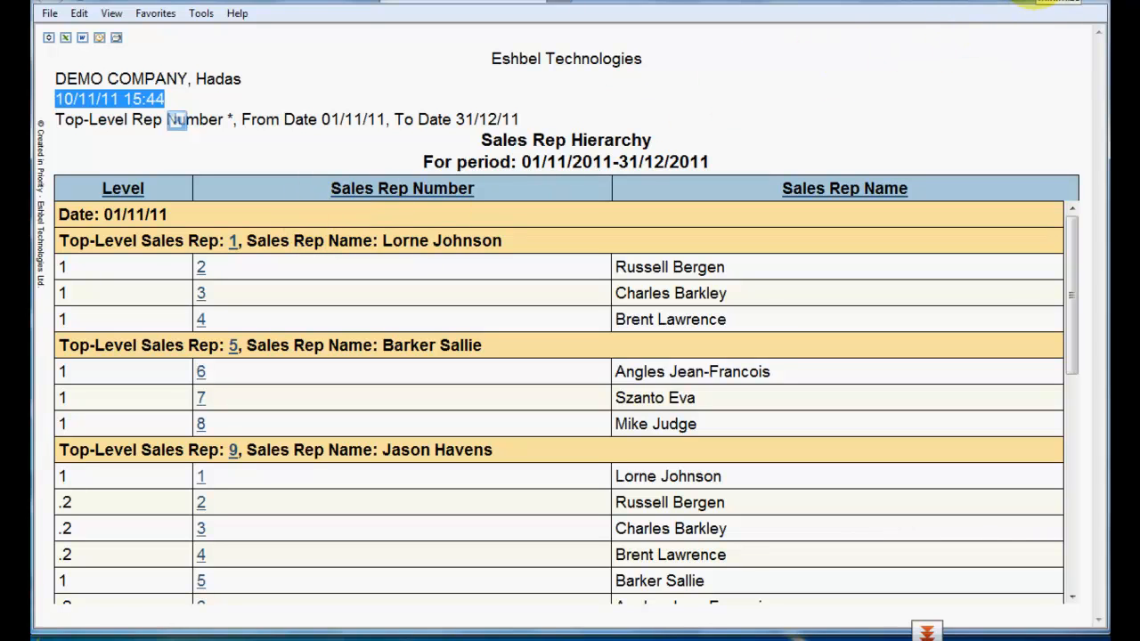
left_click(1060, 2)
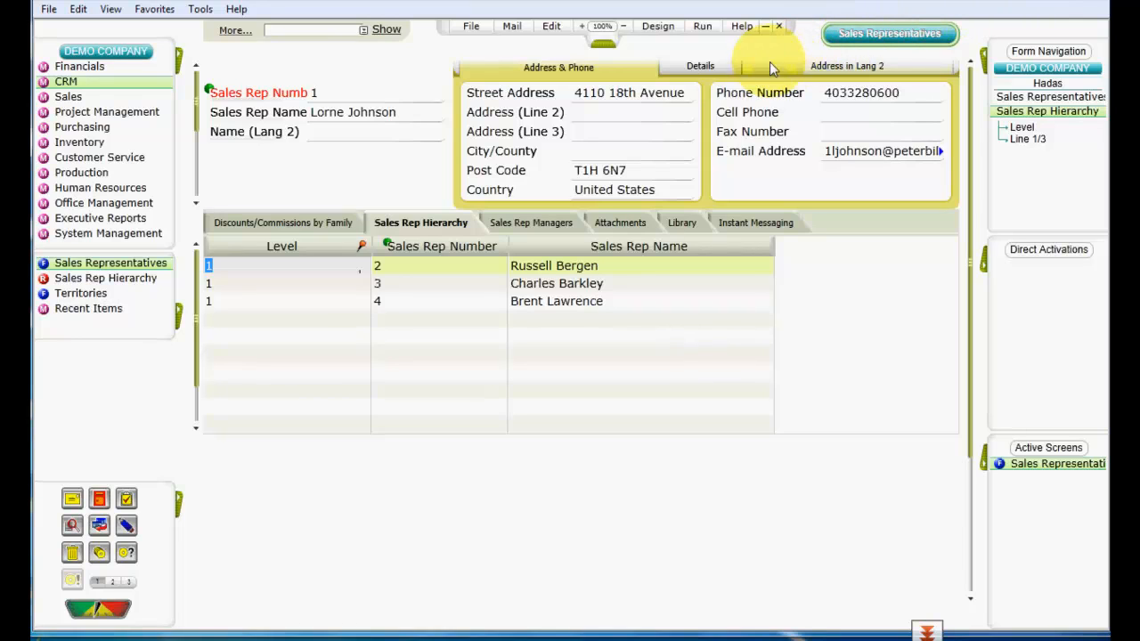
Step: Open the Territories form and examine its territory hierarchy
left_click(80, 295)
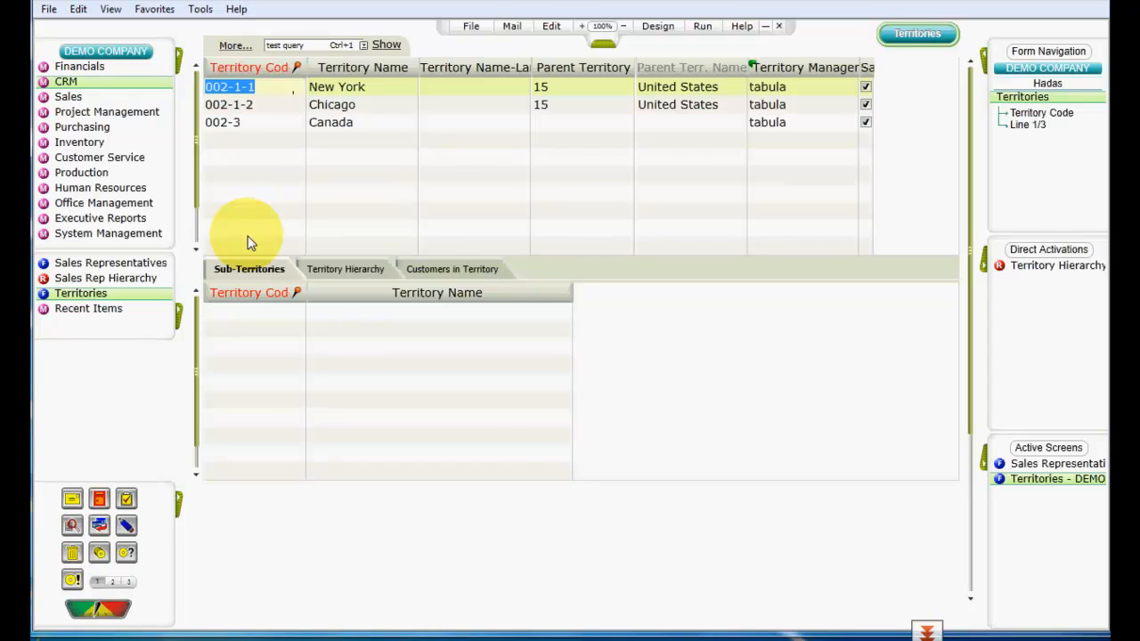
left_click(339, 280)
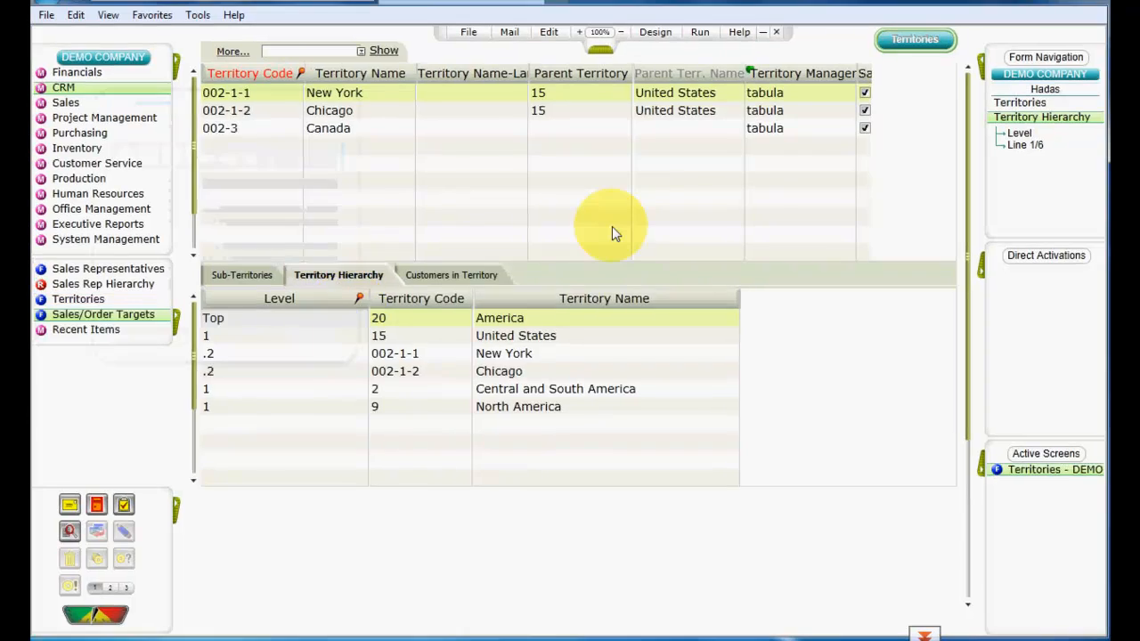
left_click(612, 227)
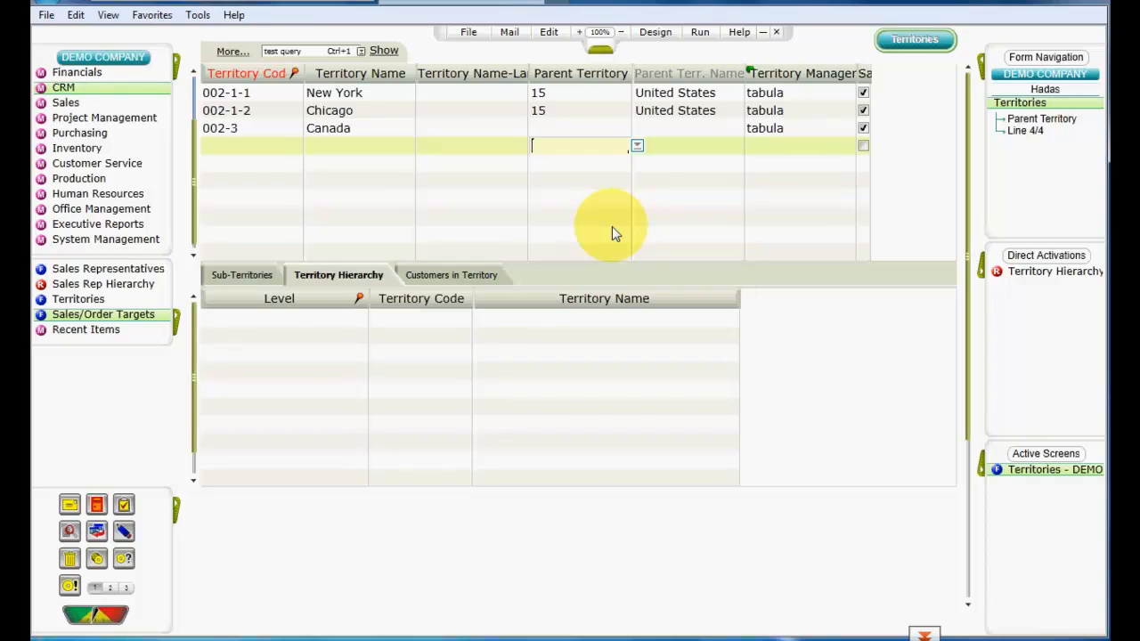
Step: Open the Sales/Order Targets form and pick Sales as the target type
left_click(134, 319)
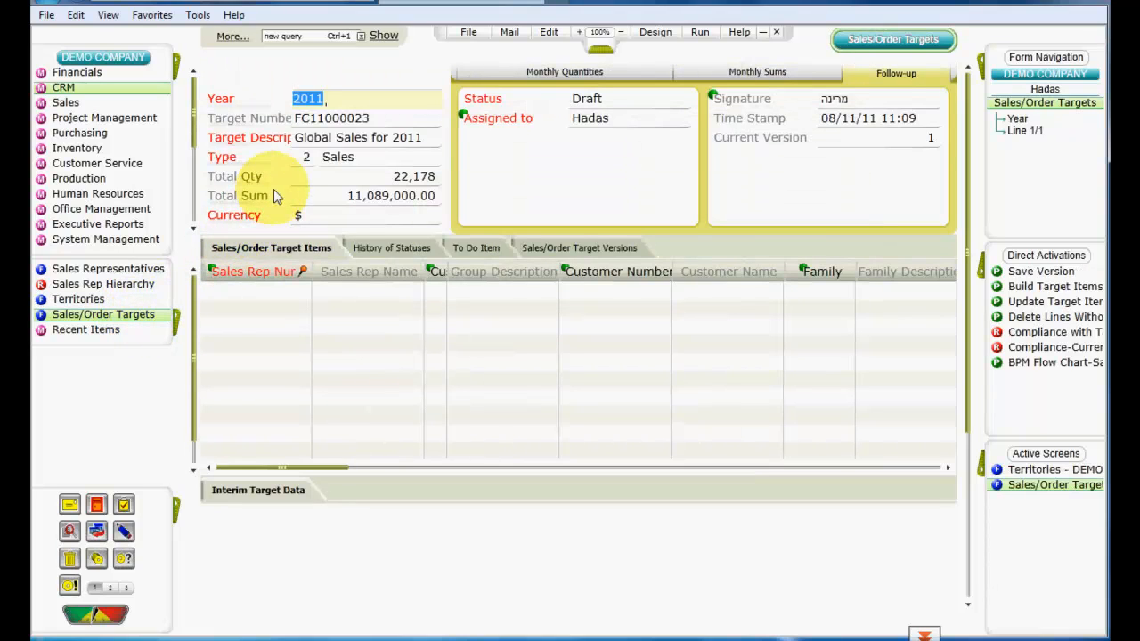
left_click(304, 157)
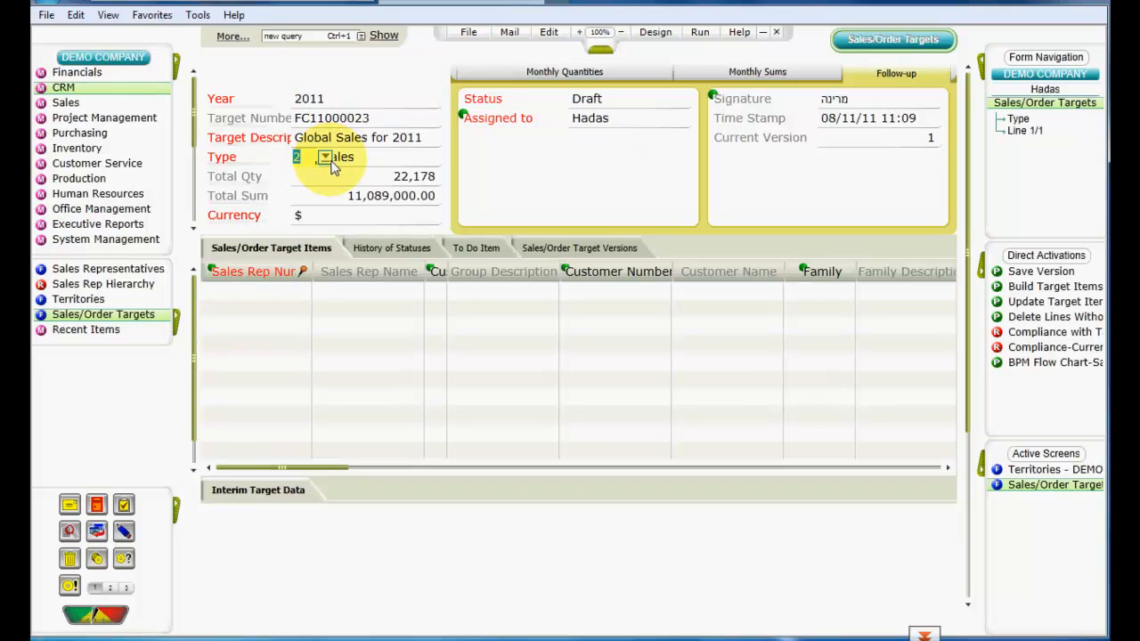
left_click(326, 157)
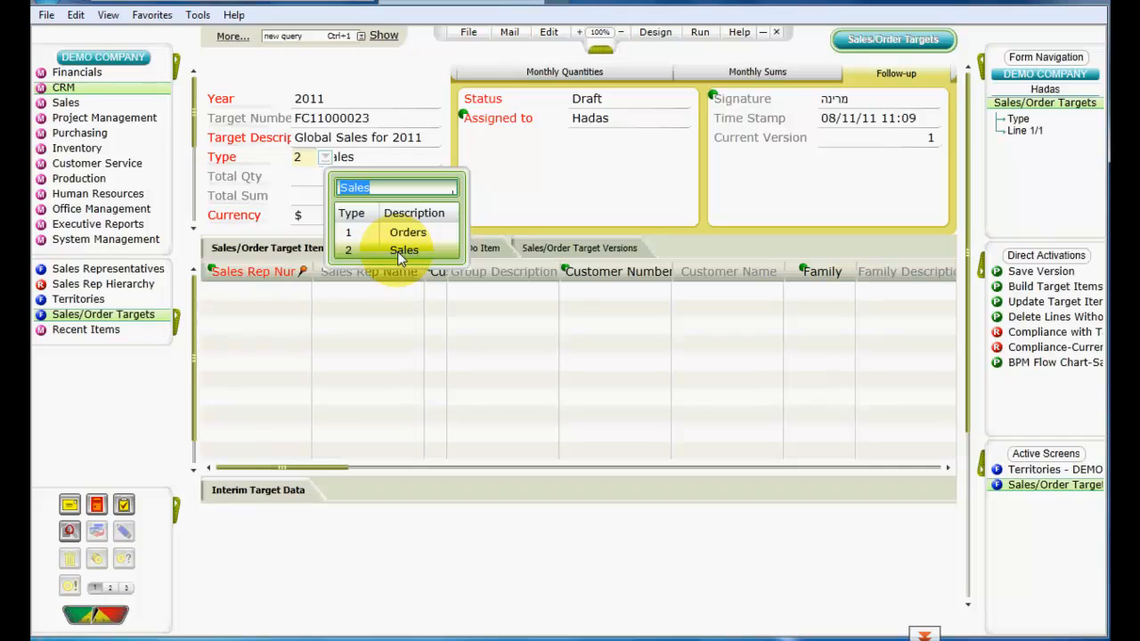
left_click(446, 250)
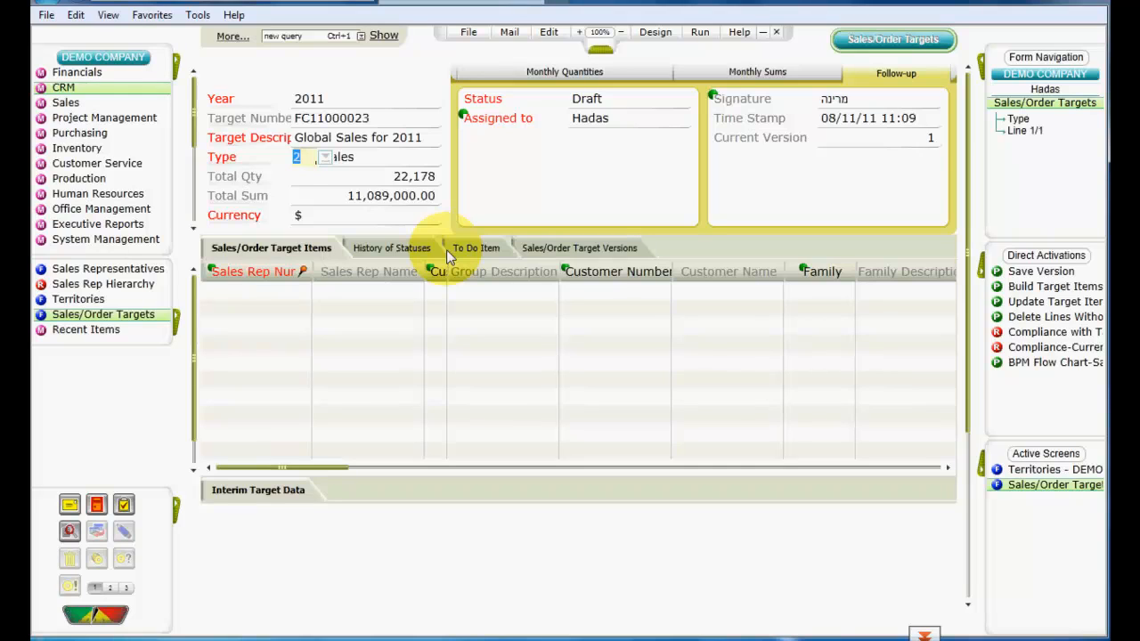
left_click(371, 104)
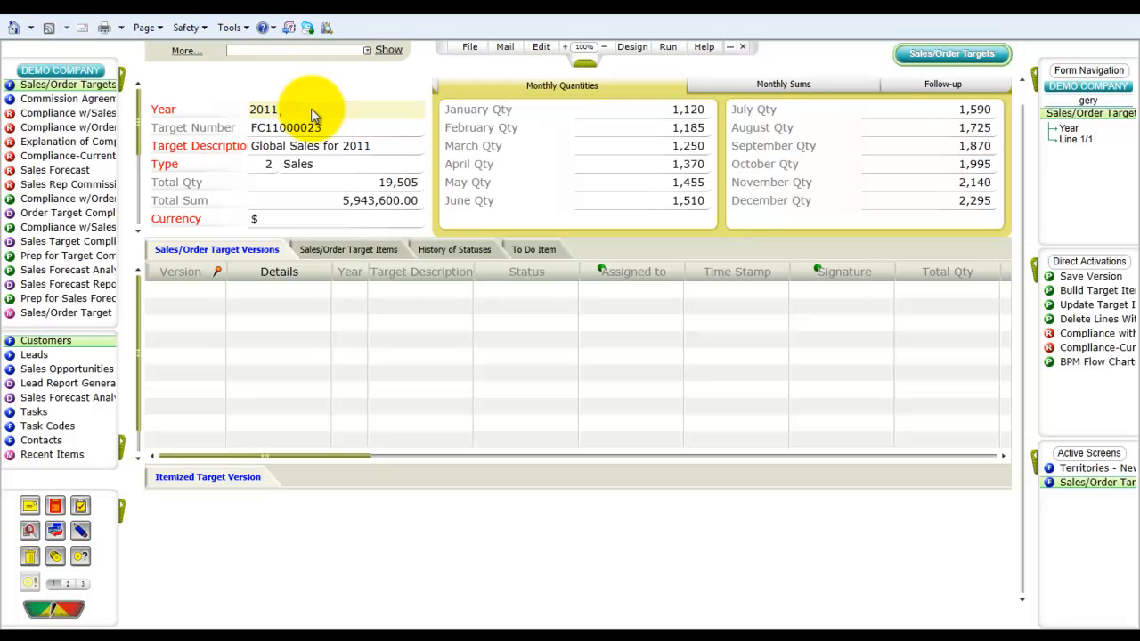
Step: Open the Customers form and retrieve the 3Com customer record
left_click(120, 82)
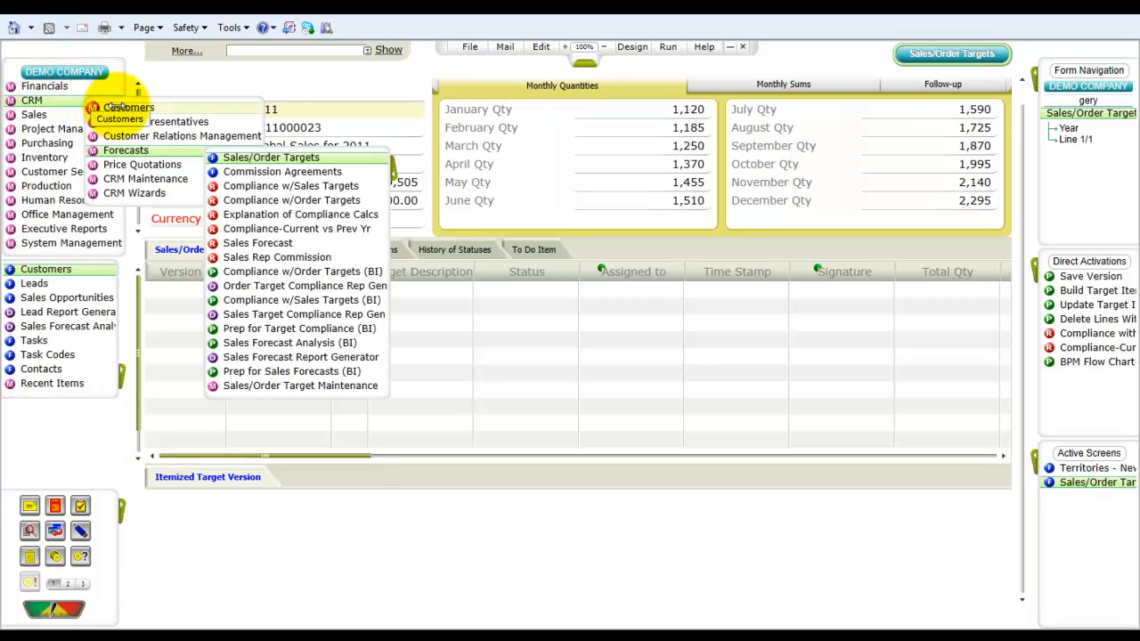
mouse_move(125, 108)
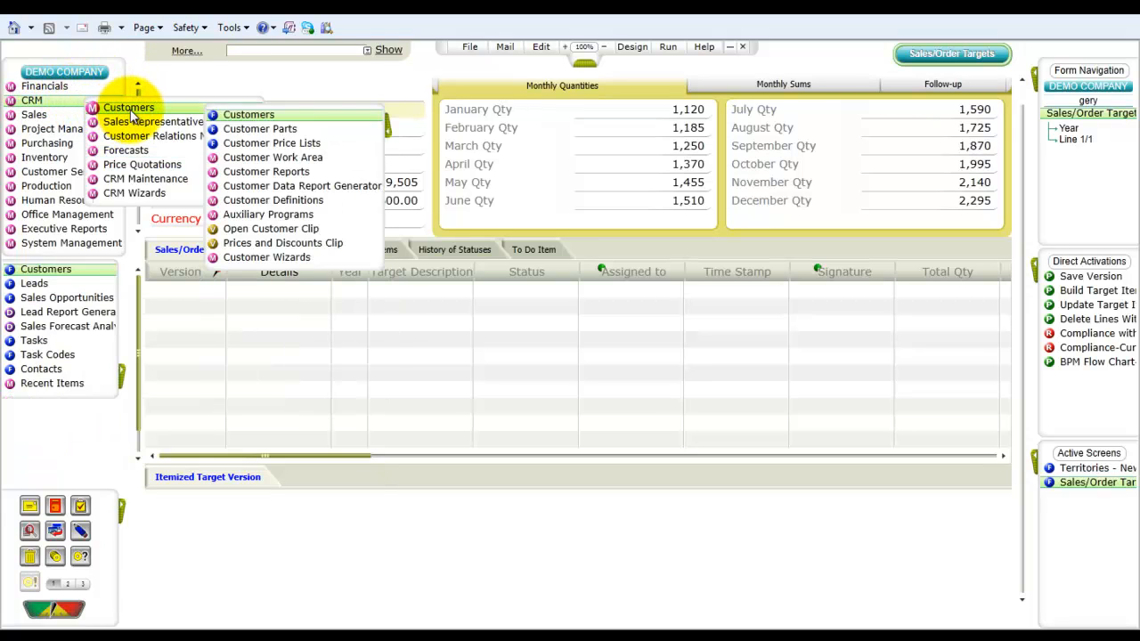
left_click(293, 114)
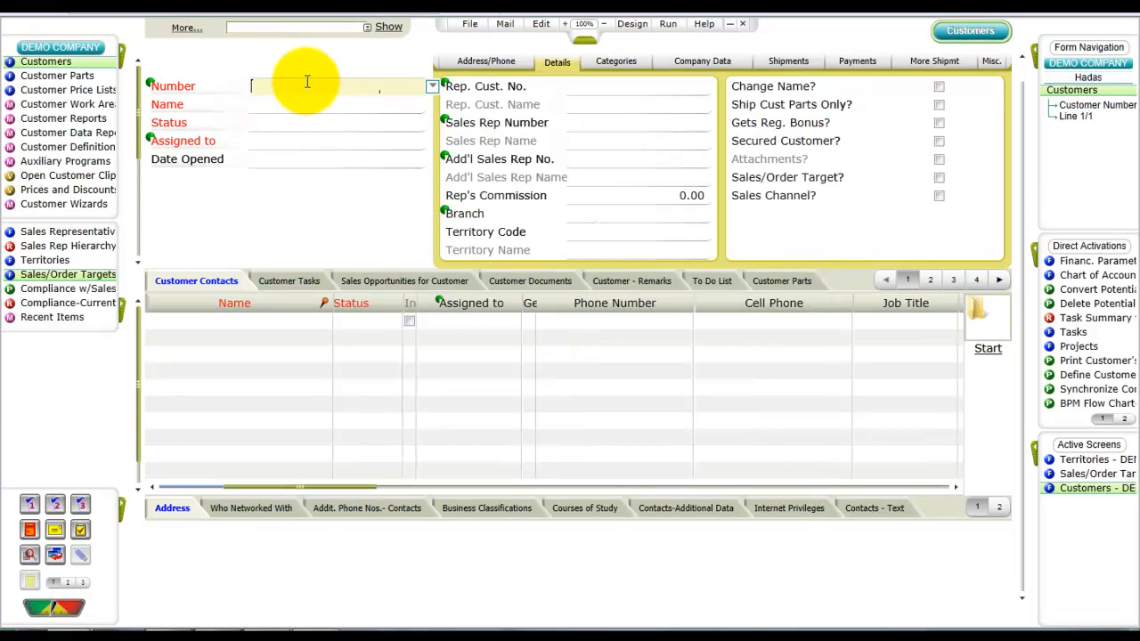
left_click(309, 82)
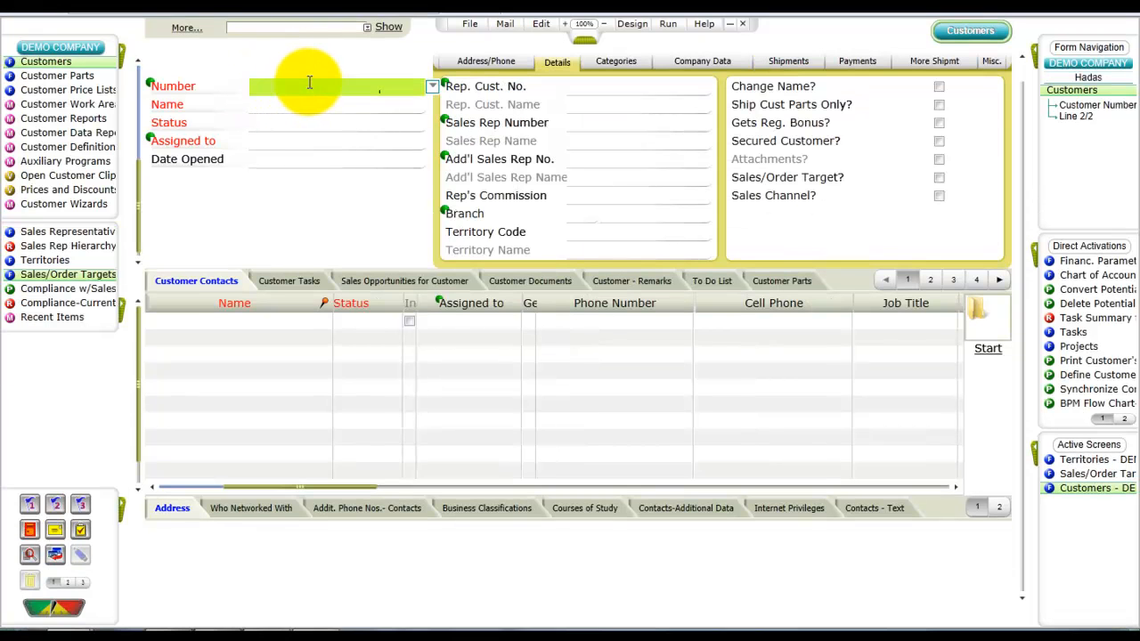
key("F6")
type("3com")
key("Return")
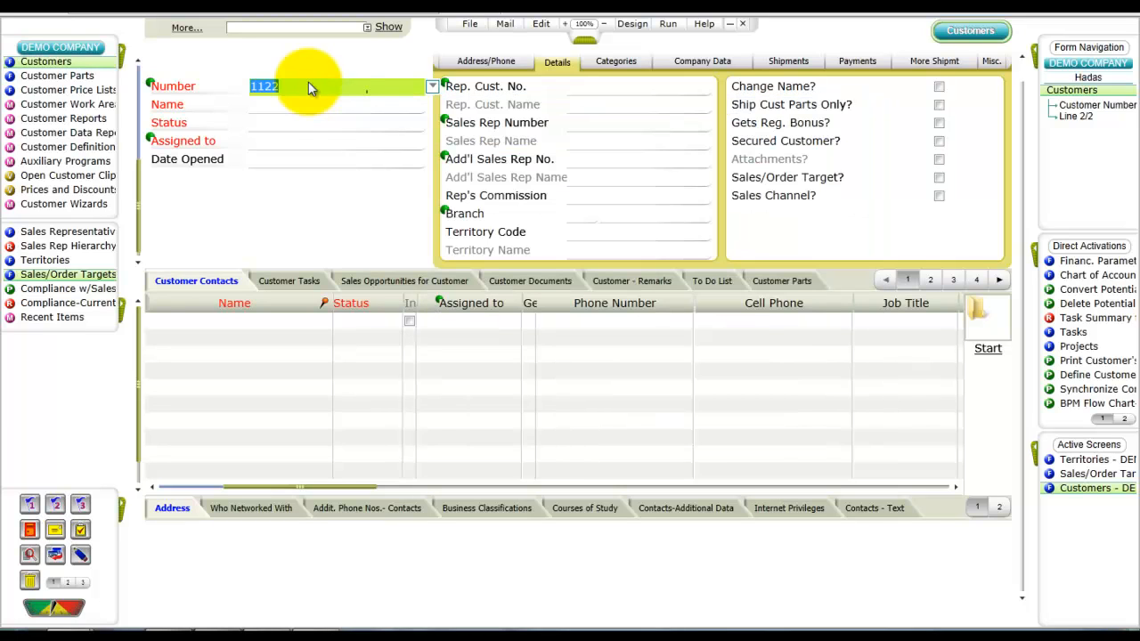
key("F11")
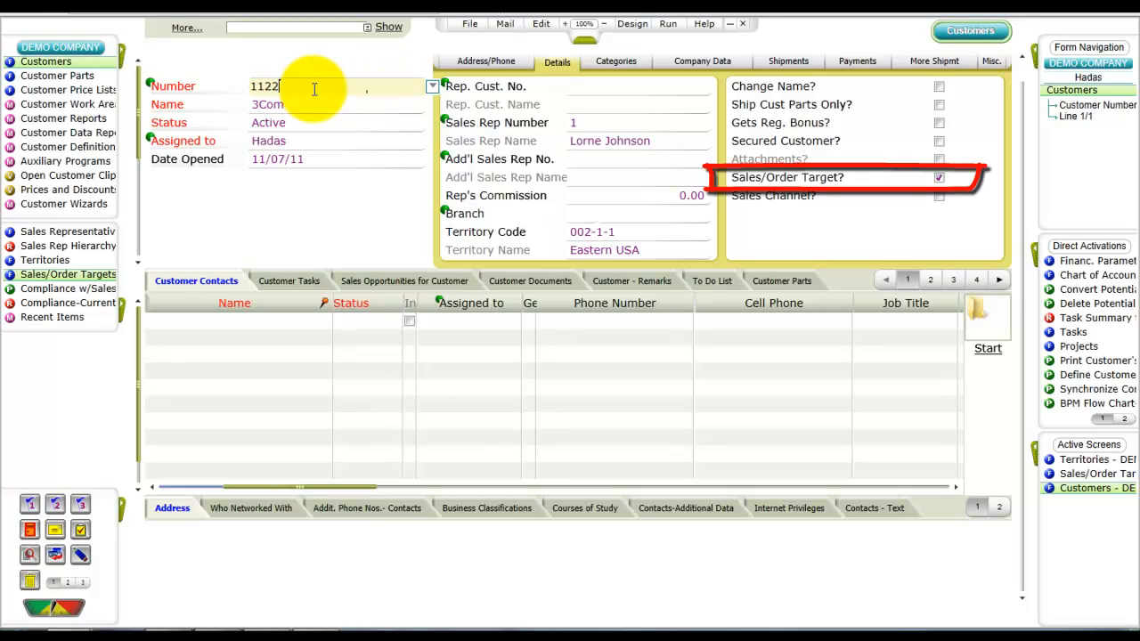
Step: Retrieve the record for customer 11311
key("Down")
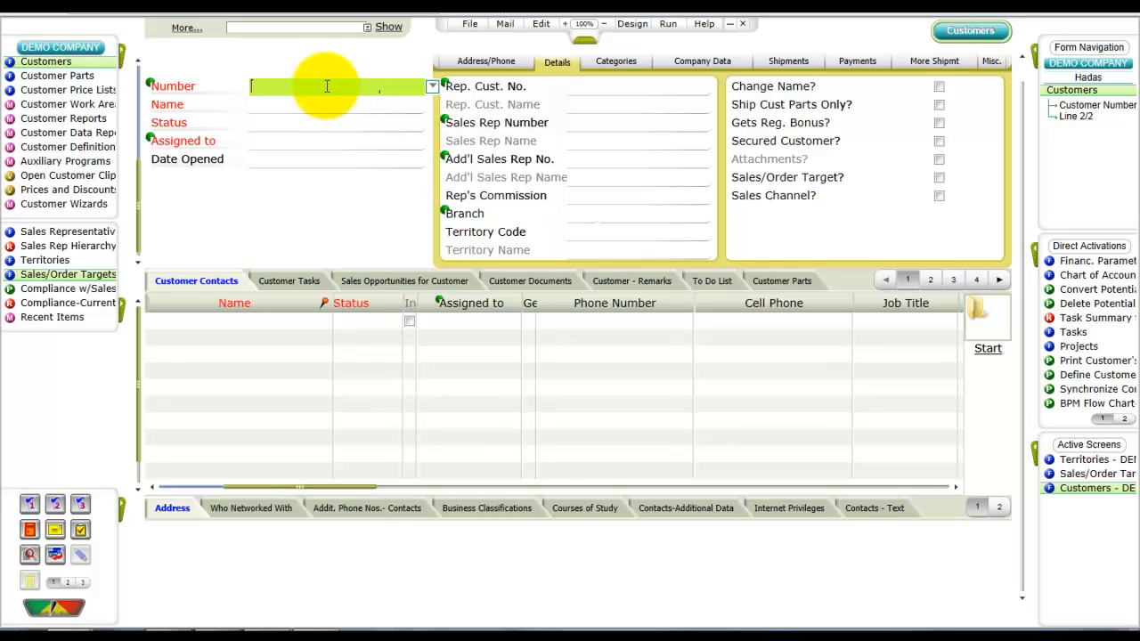
type("11311")
key("Return")
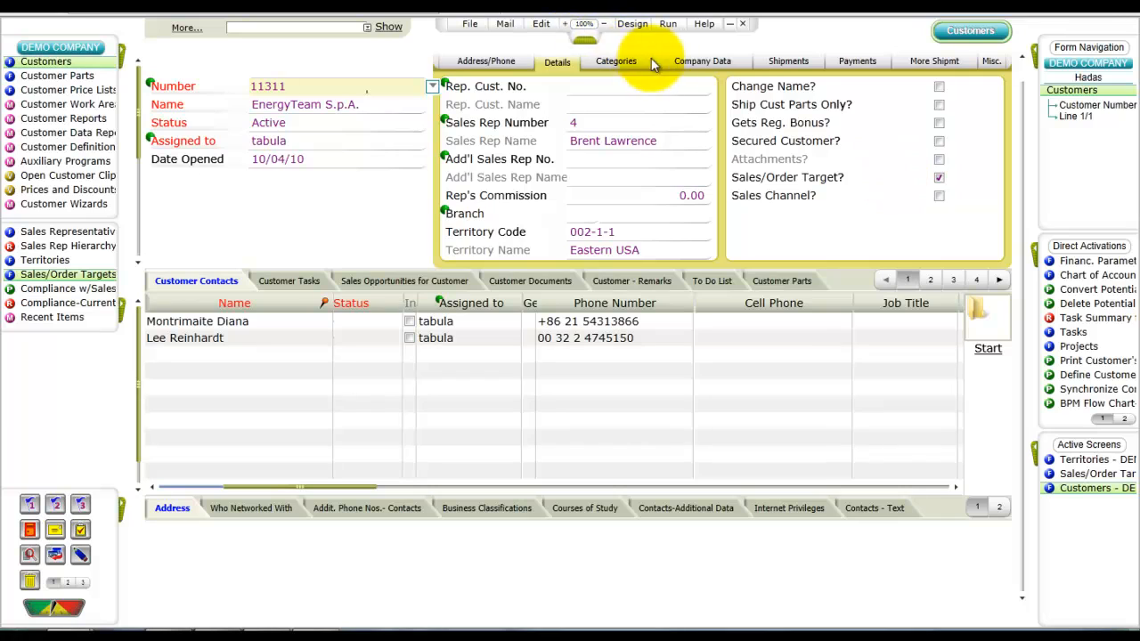
Step: Open the customer's company data and zoom from the customer group into the Customer Groups form
left_click(699, 62)
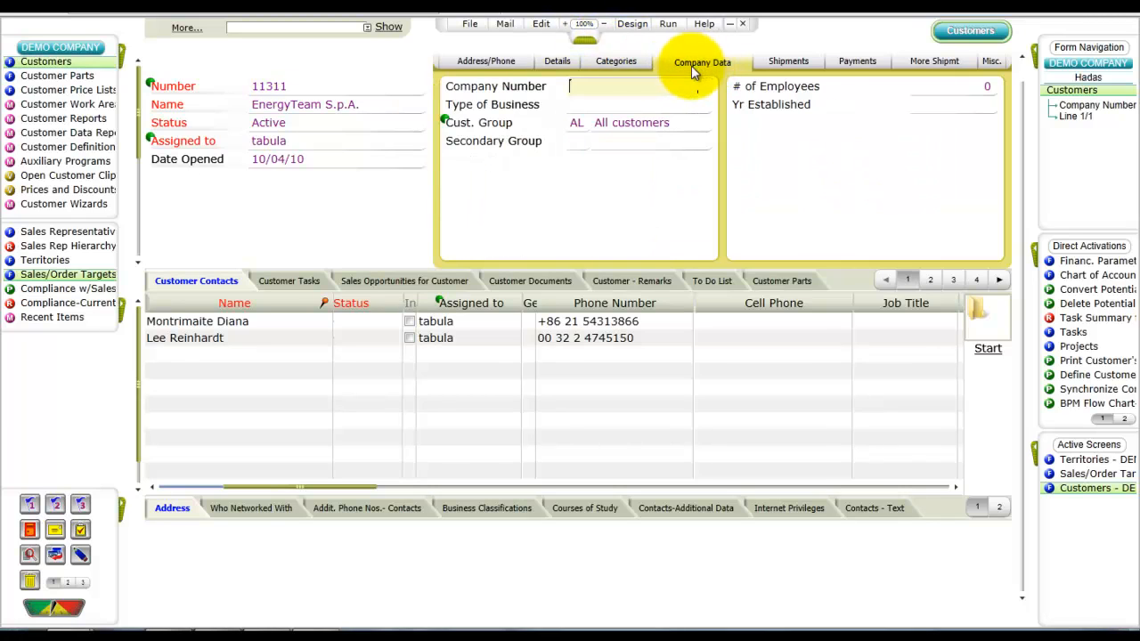
left_click(579, 120)
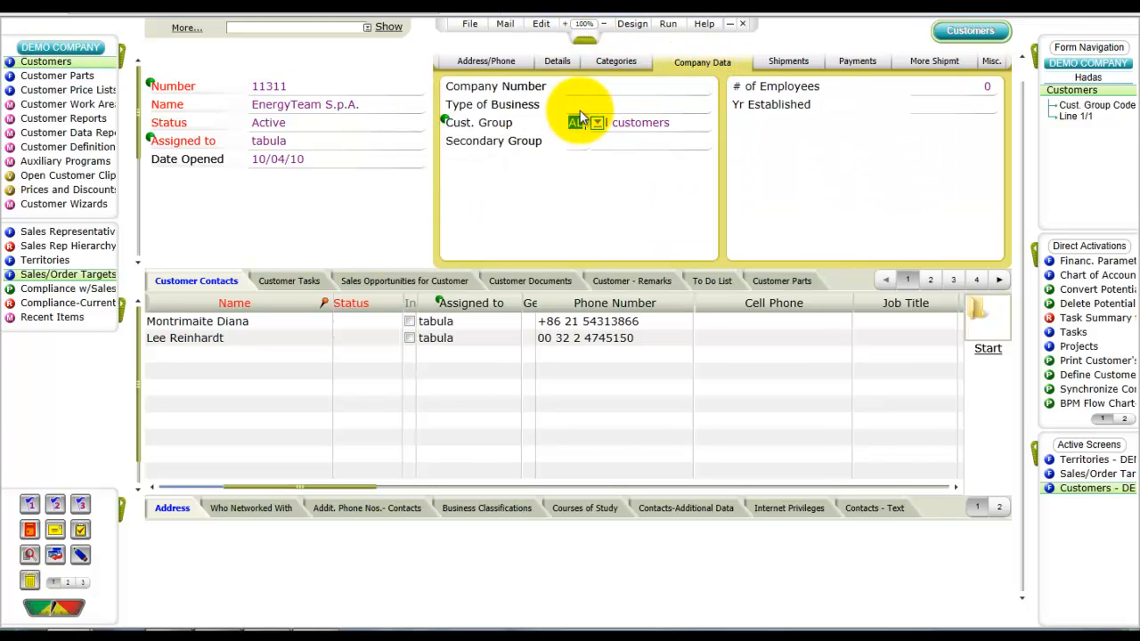
key("F6")
key("F6")
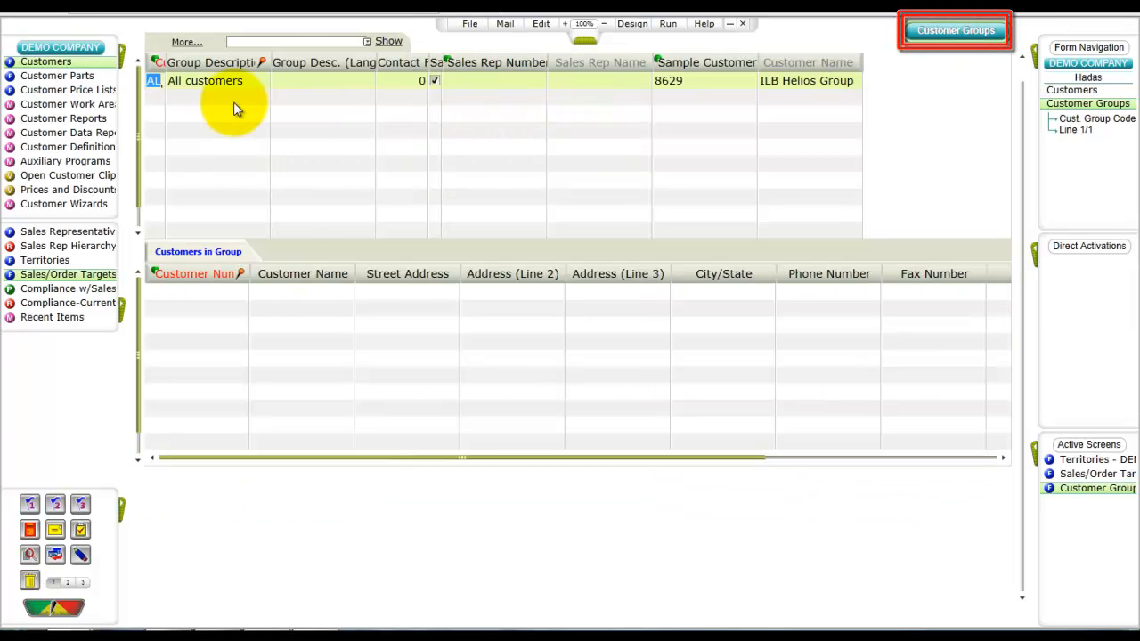
Step: List all customer groups, browse them, and return to the customer record
key("Down")
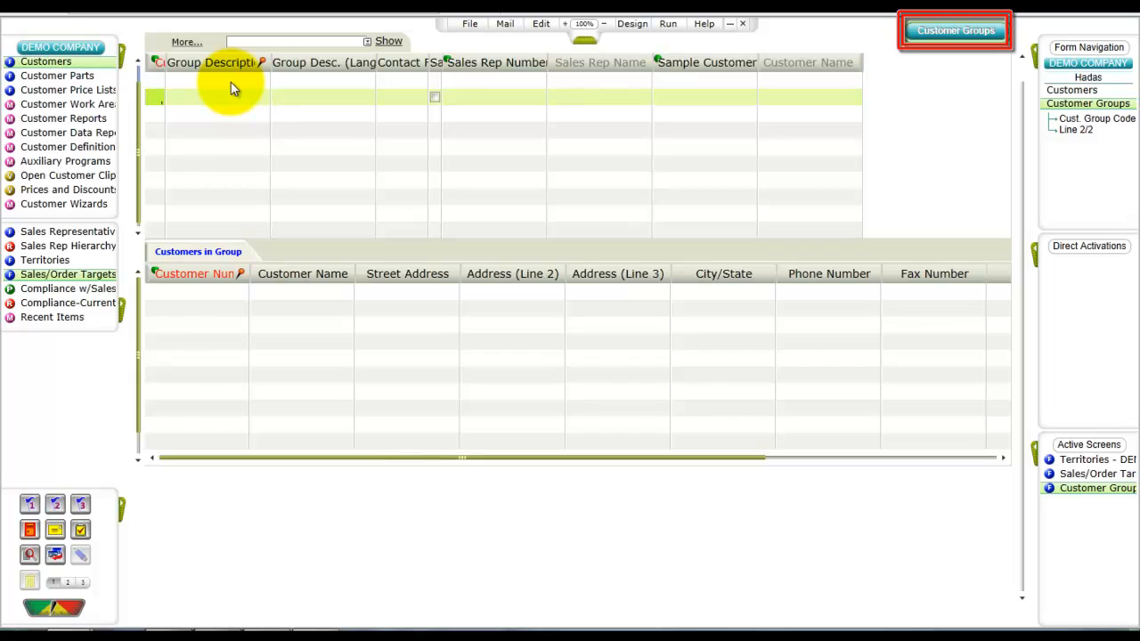
type("*")
key("Return")
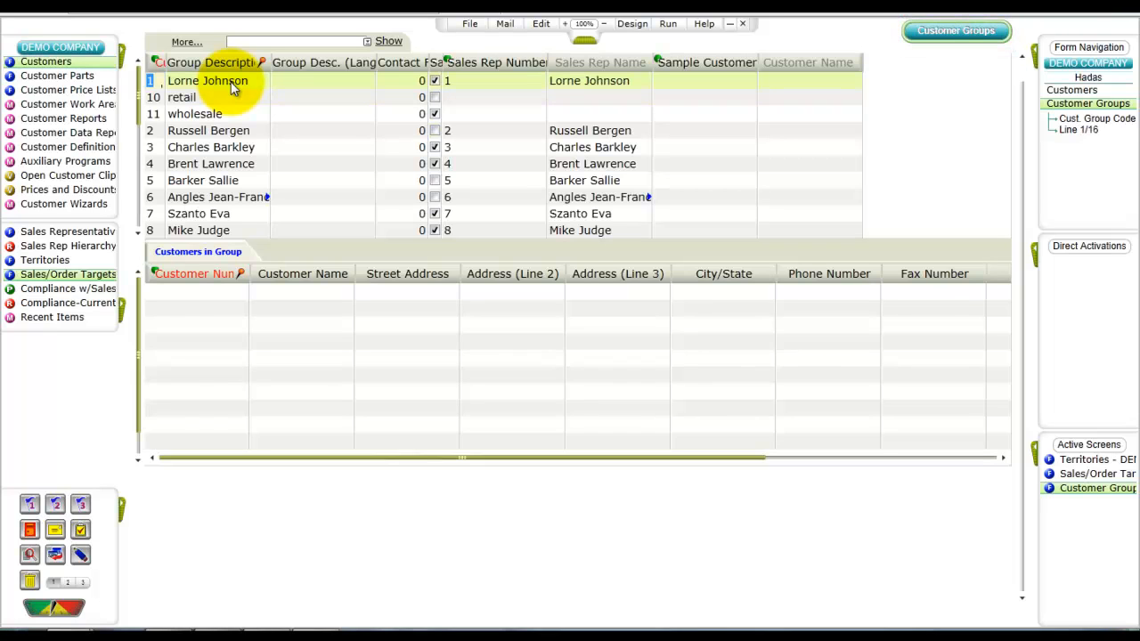
key("Down")
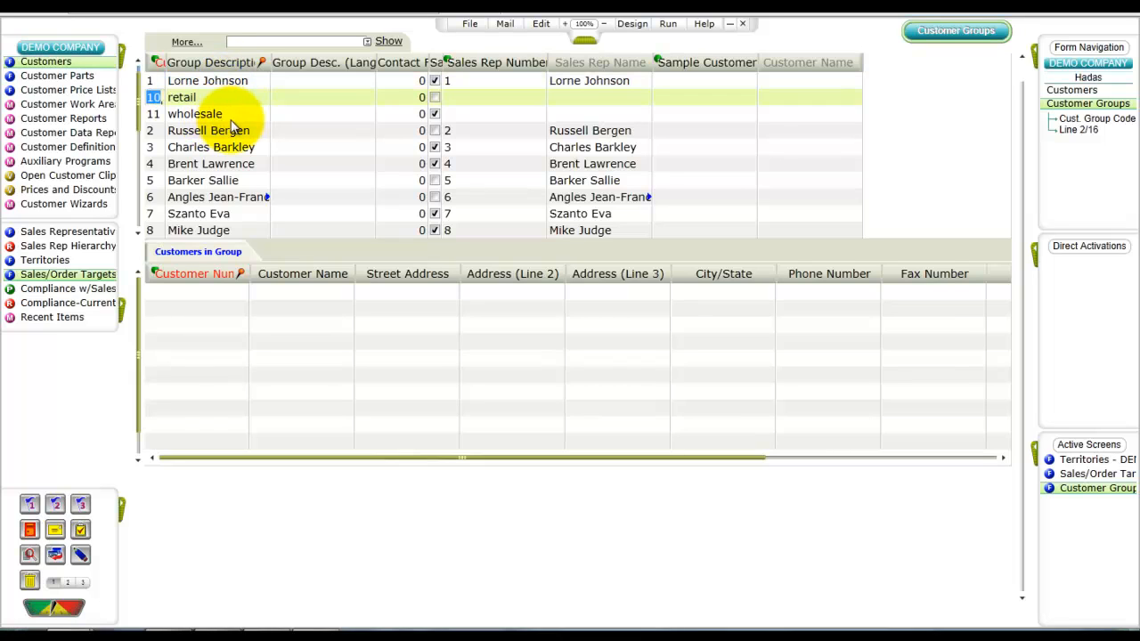
key("Down")
left_click(173, 116)
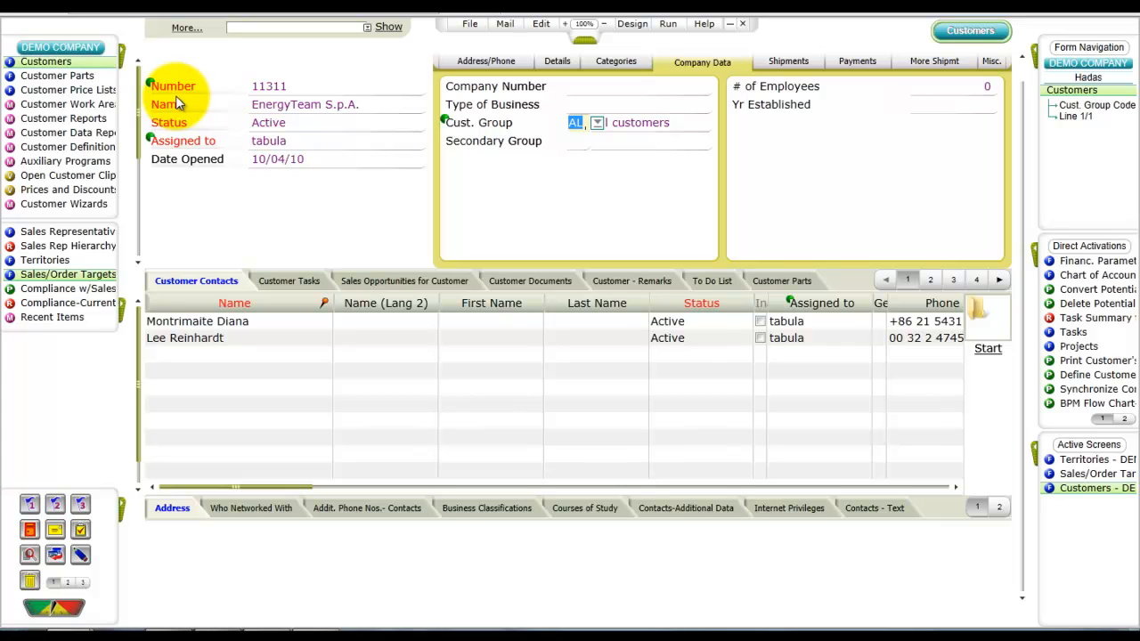
Step: Open the Sales Opportunities form and retrieve the opportunity for customer 3Com
left_click(124, 58)
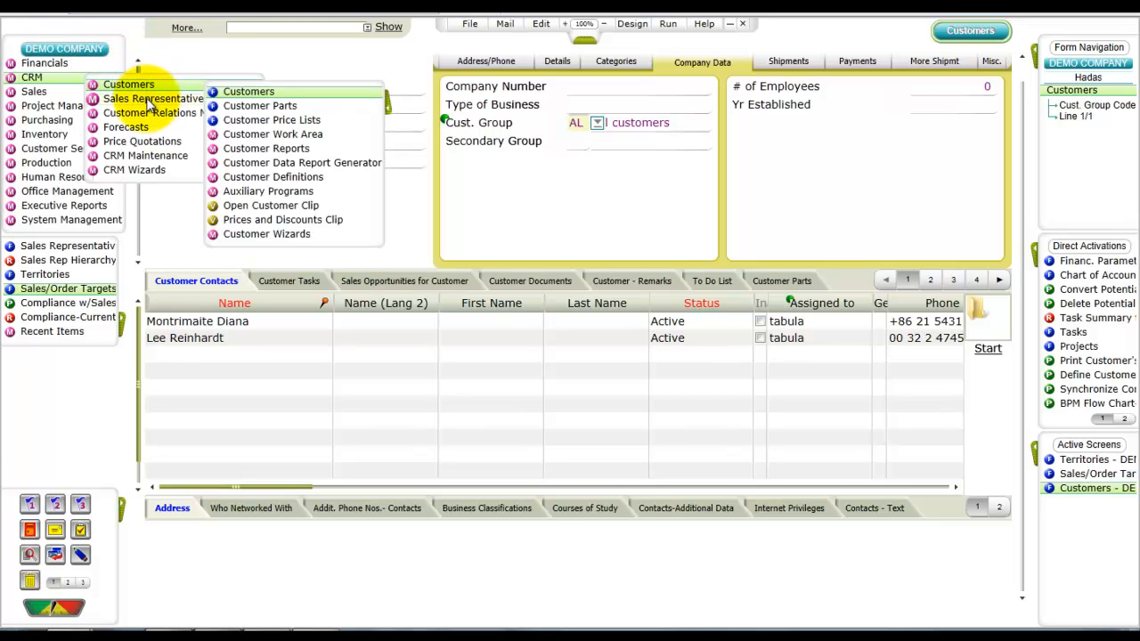
mouse_move(192, 117)
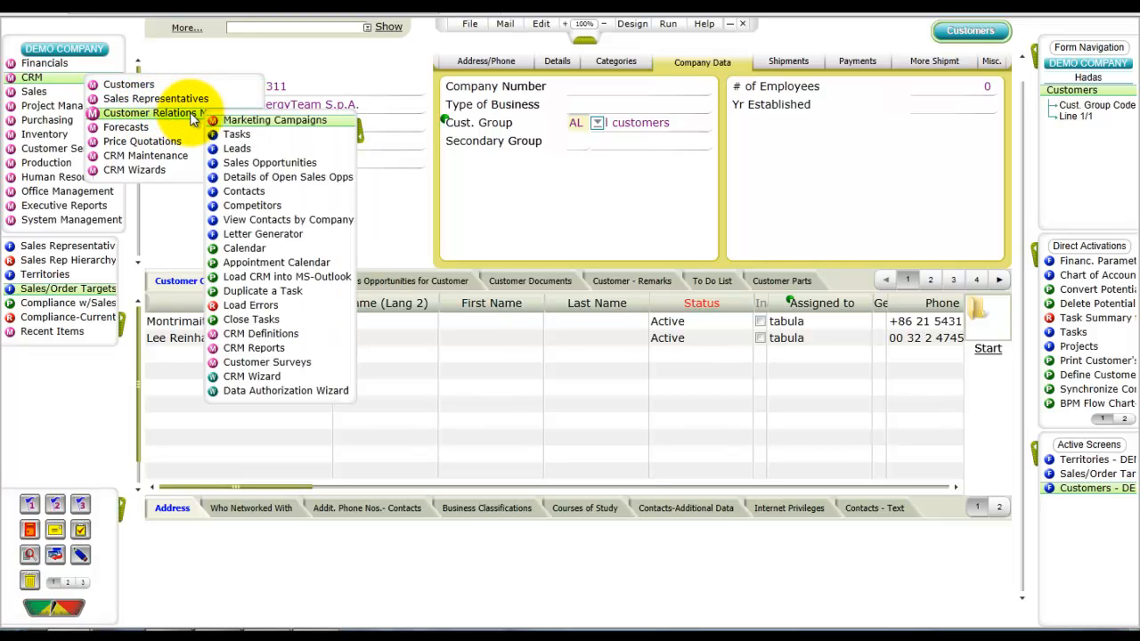
left_click(260, 165)
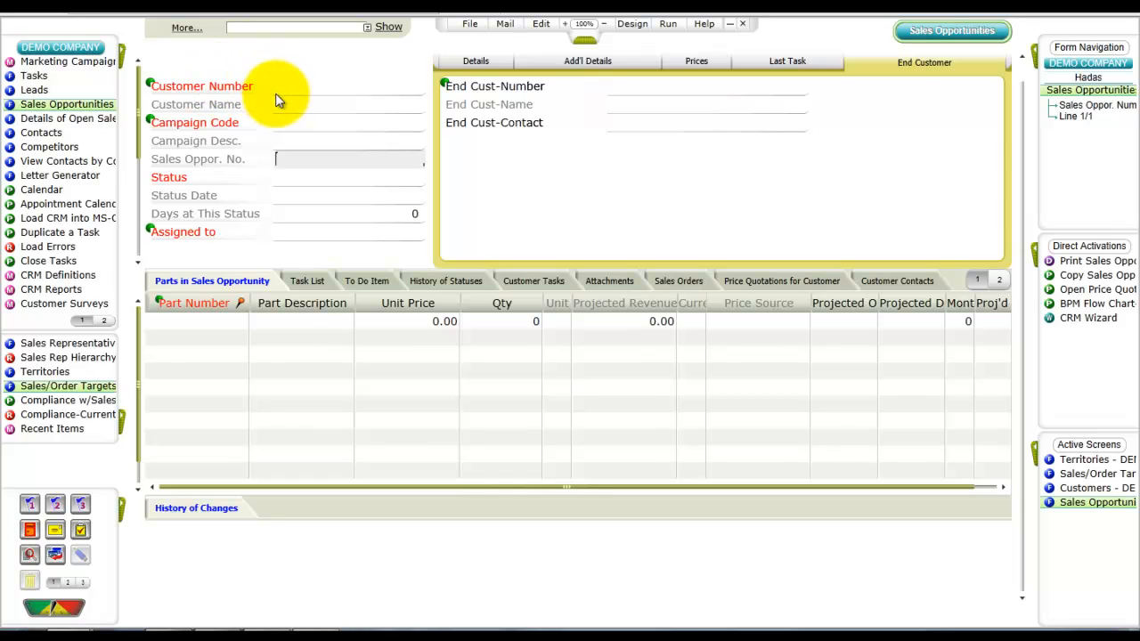
left_click(298, 87)
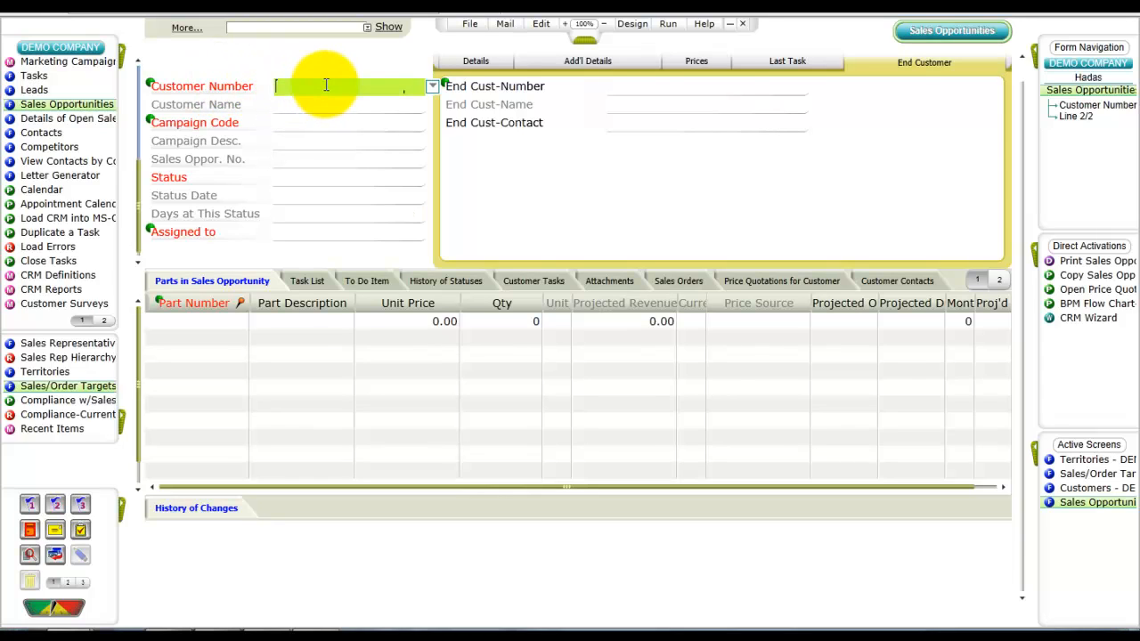
key("F6")
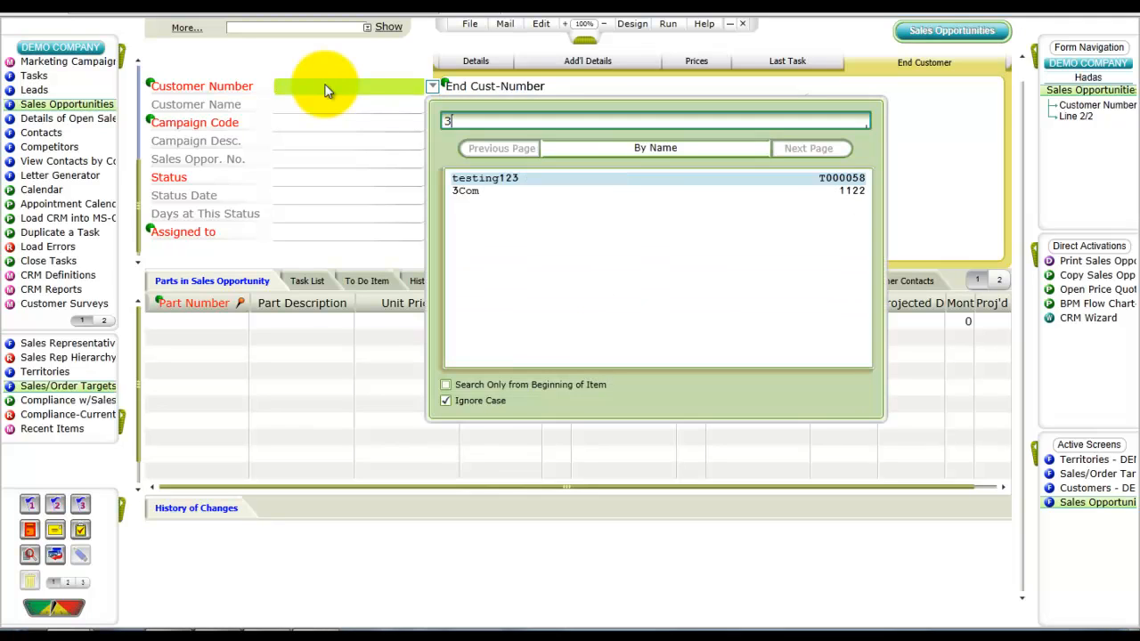
key("Down")
key("Return")
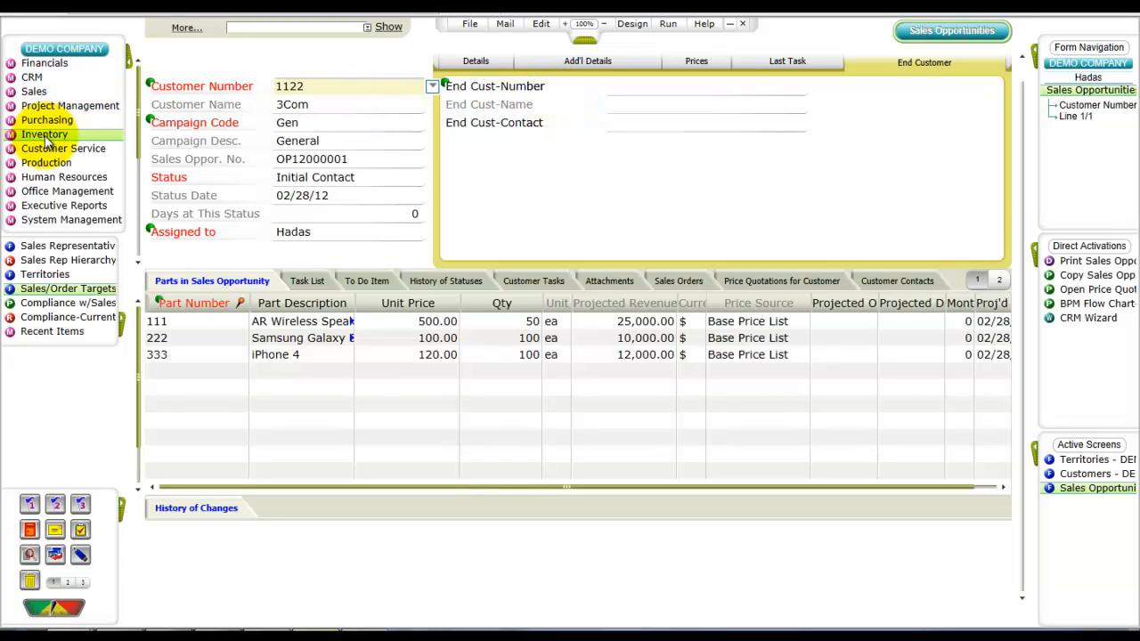
Step: Open the Part Catalogue form from the inventory menu
left_click(67, 135)
mouse_move(119, 148)
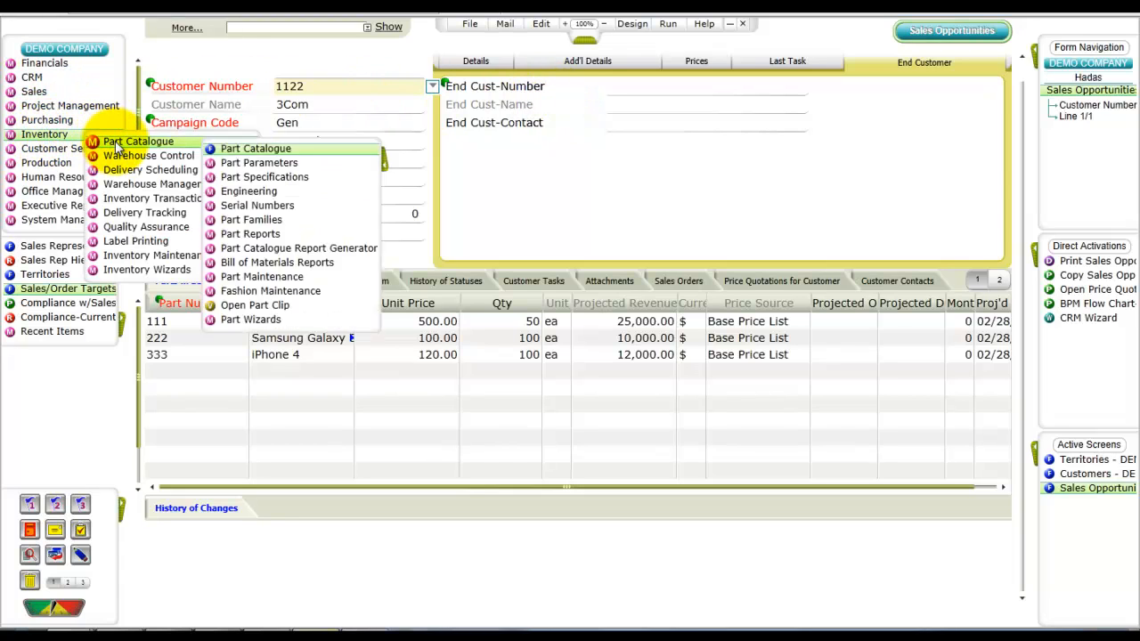
left_click(240, 150)
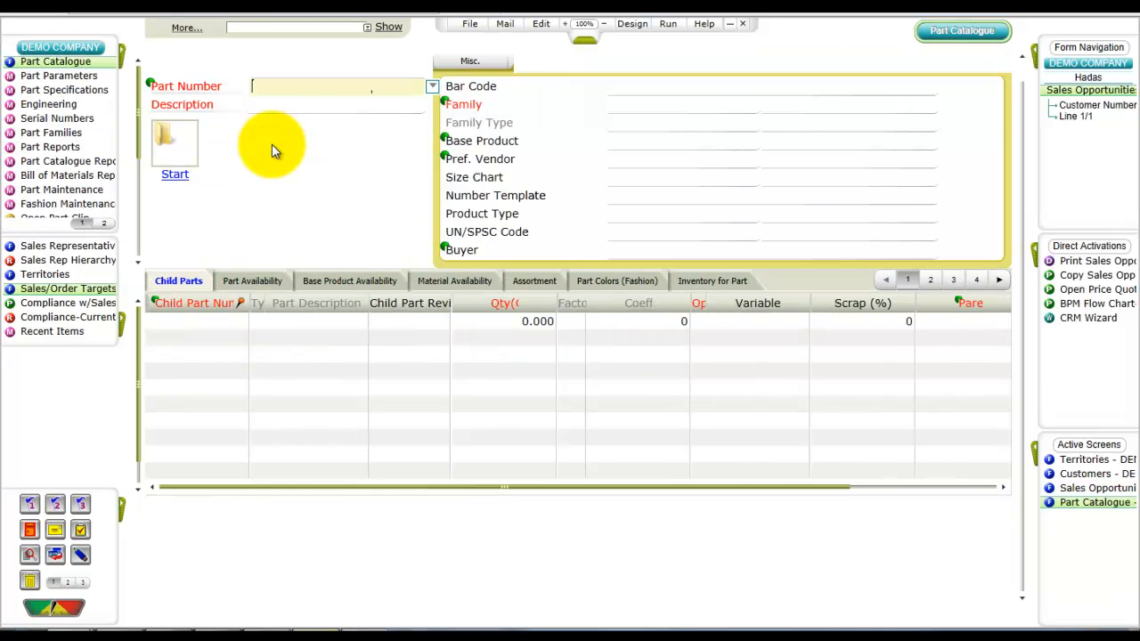
Step: Search the part list for 'ar' and retrieve the part 200-002, AR wireless speakers
left_click(326, 86)
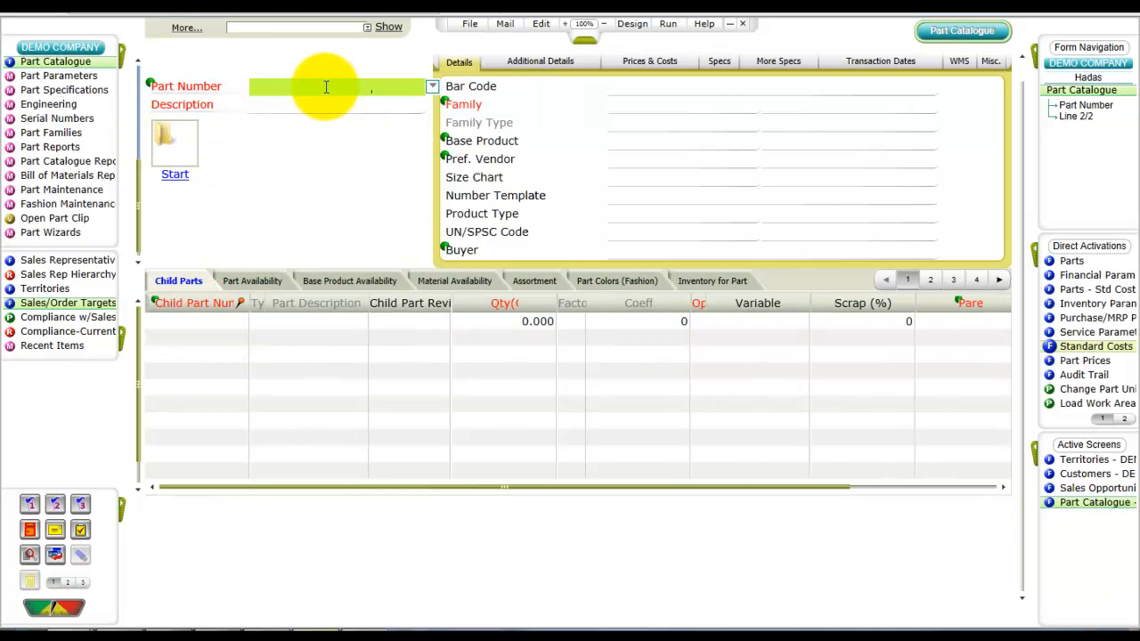
key("F6")
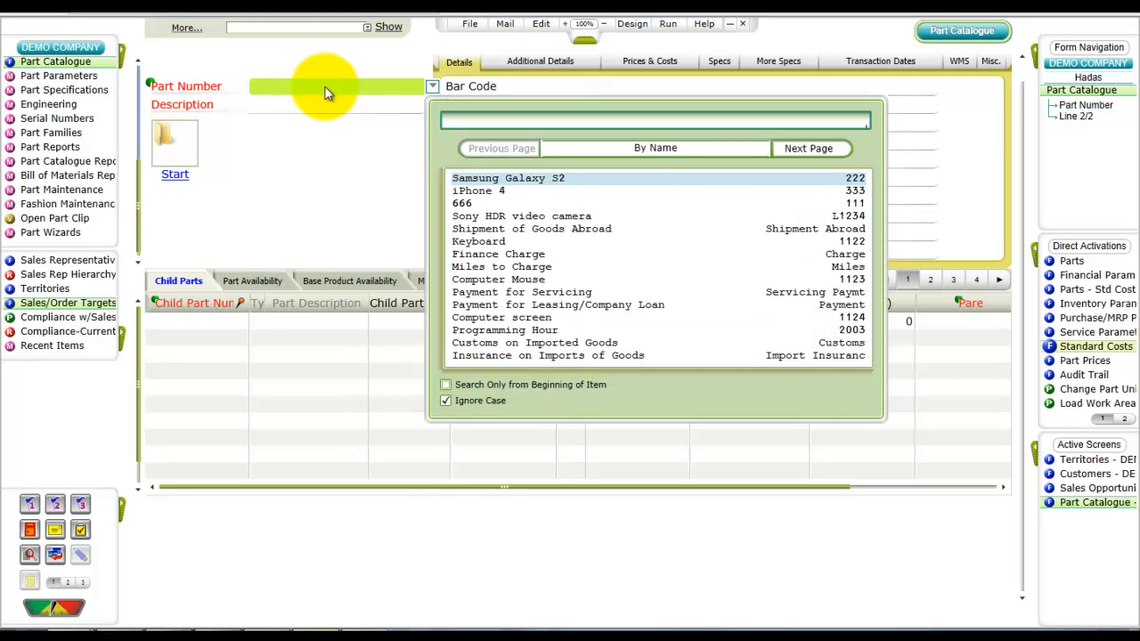
type("ar")
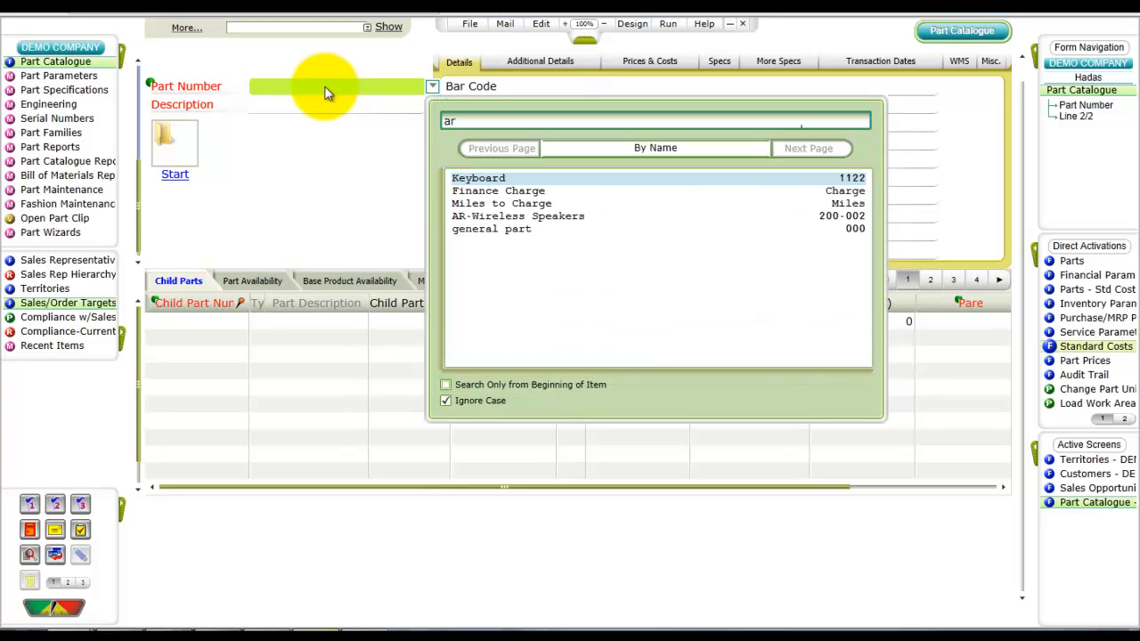
key("Down")
key("Down")
key("Down")
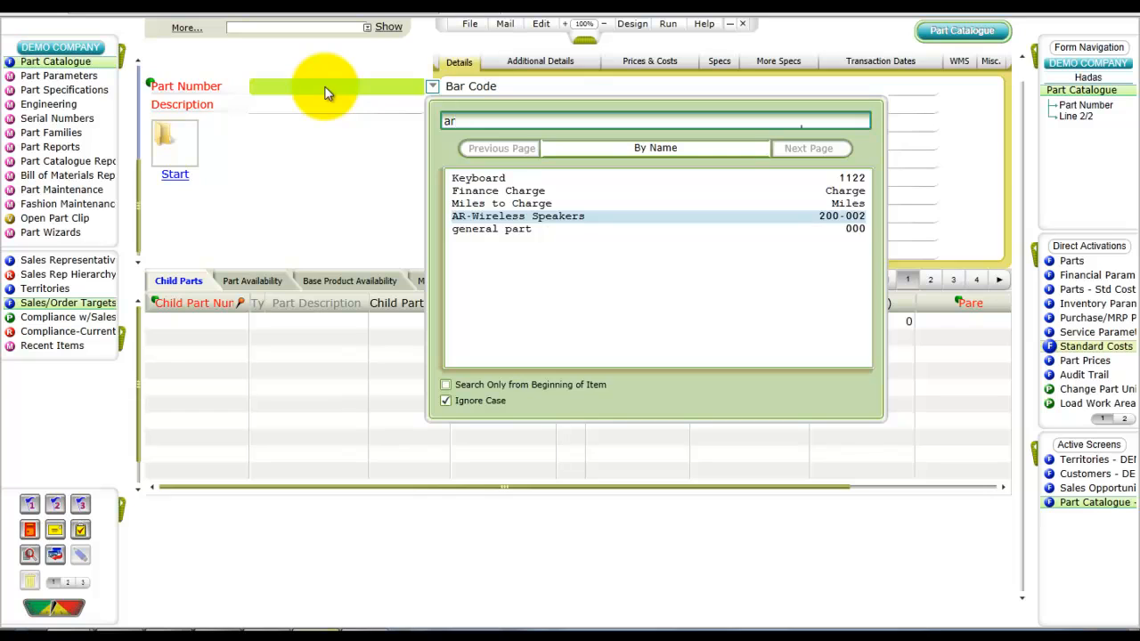
key("Return")
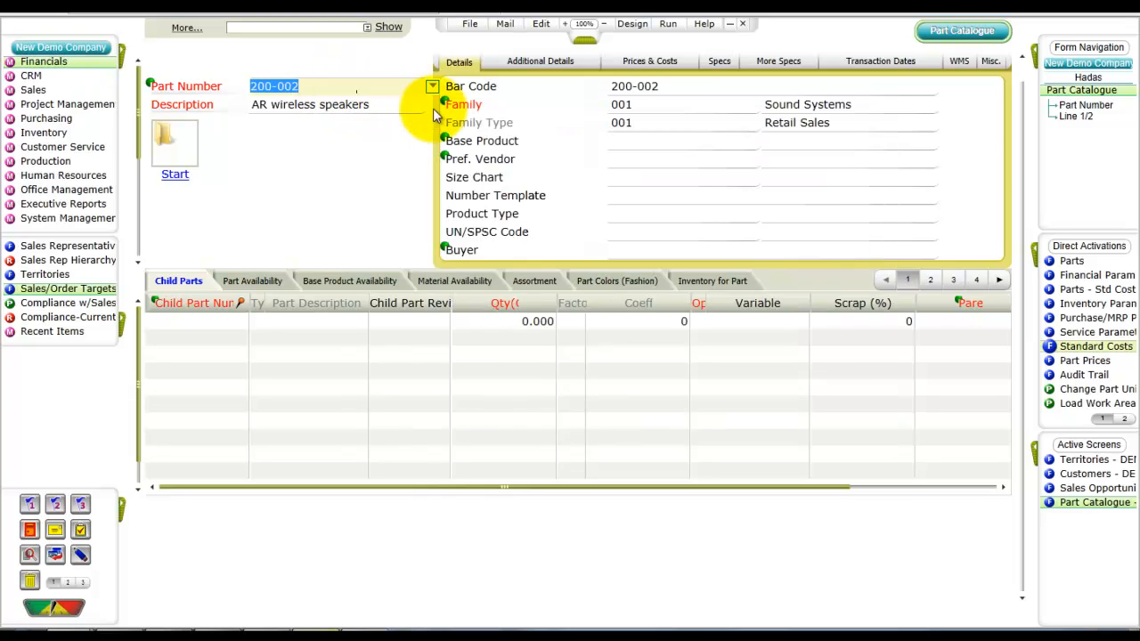
Step: Zoom from the part's family into the Part Families form, return to the part, and open its Inventory Parameters for Parts
left_click(627, 104)
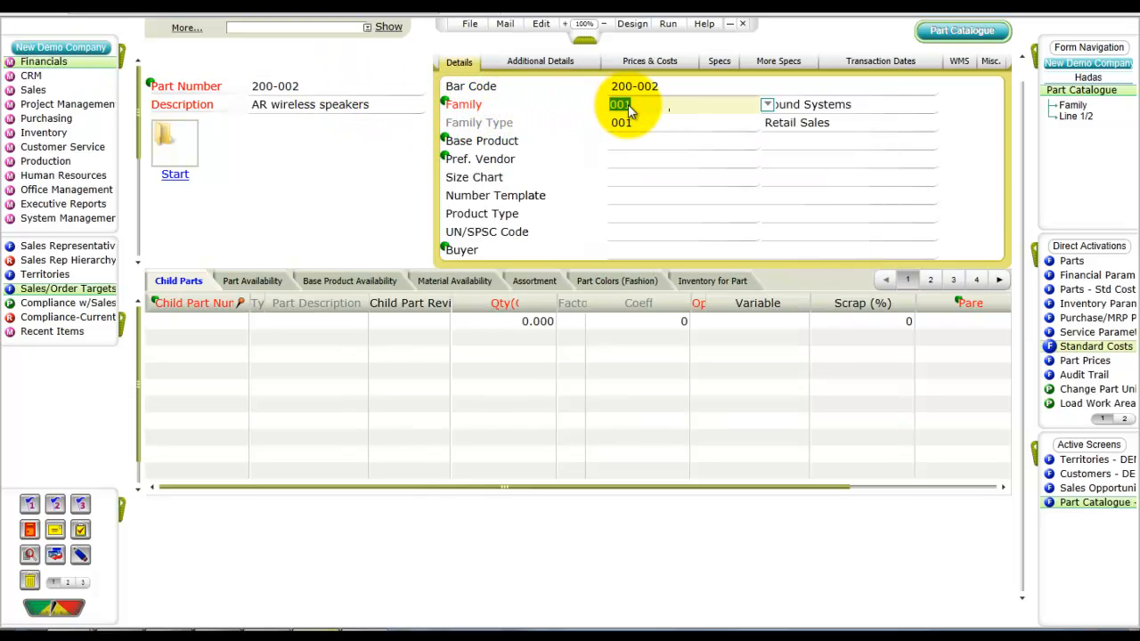
double_click(628, 104)
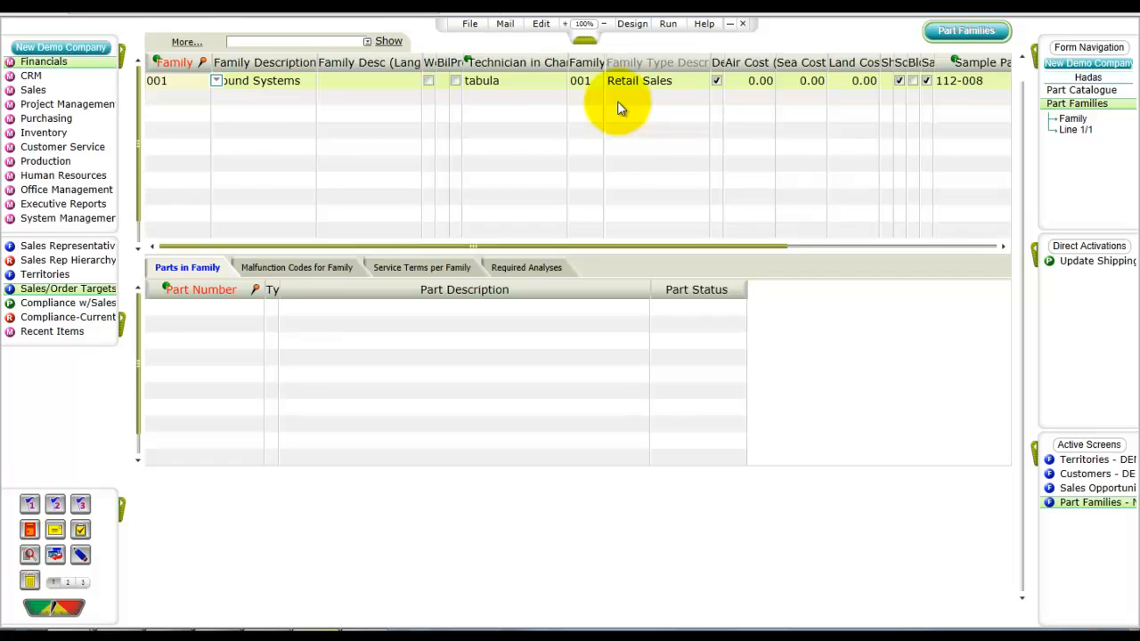
key("ctrl+Tab")
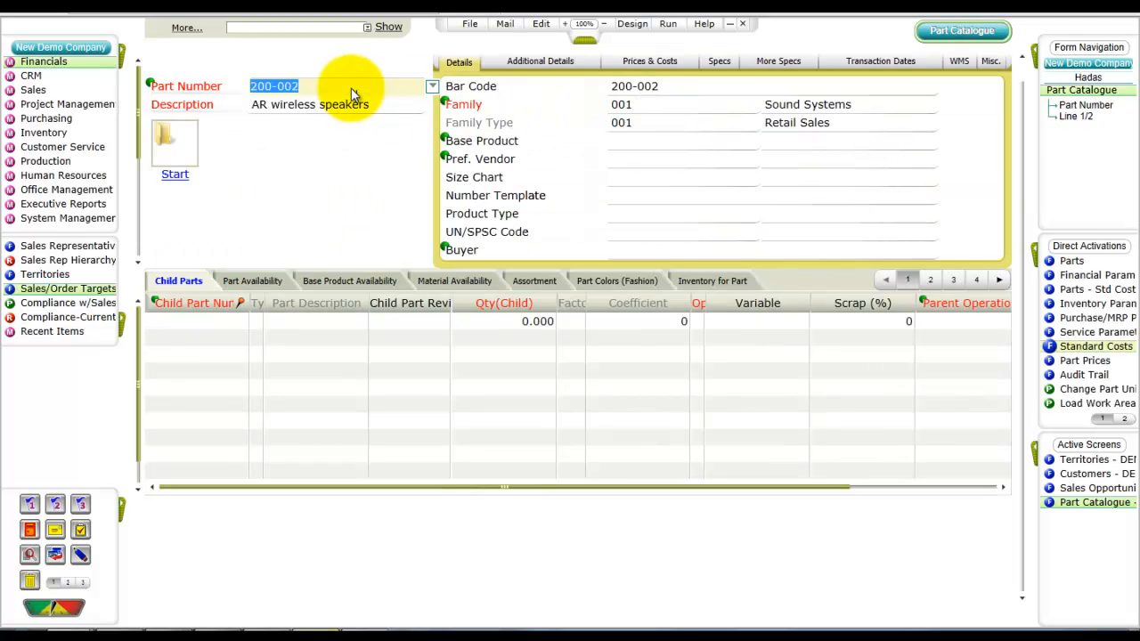
left_click(1068, 305)
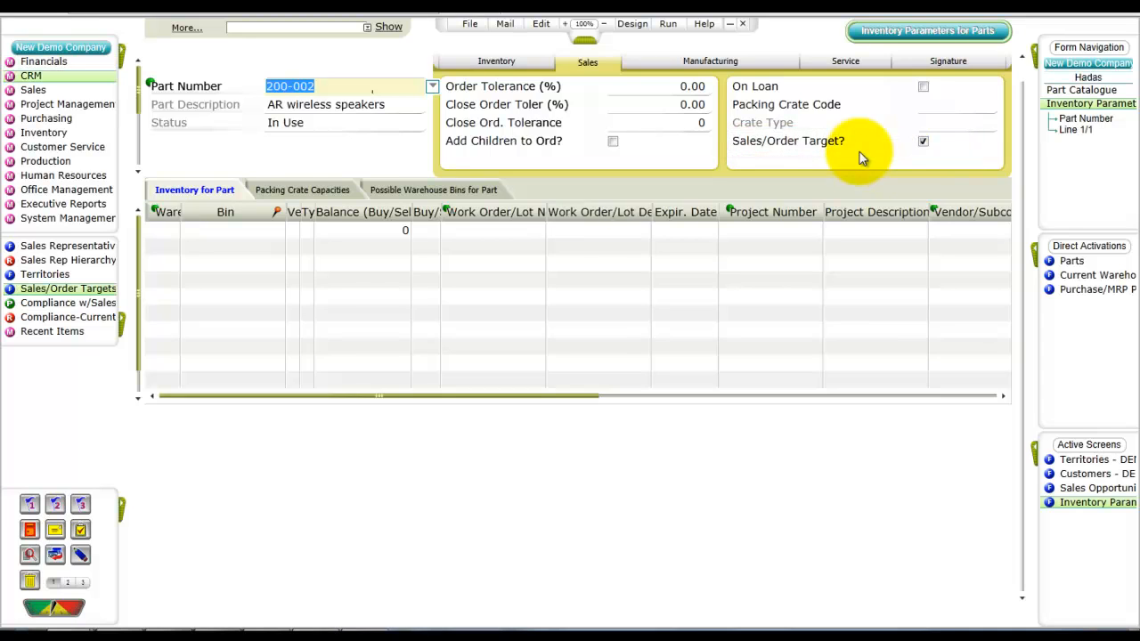
Step: Open Sales/Order Targets and create a 2012 target, entering the sales rep's surname plus 's Targets' as its description
left_click(28, 291)
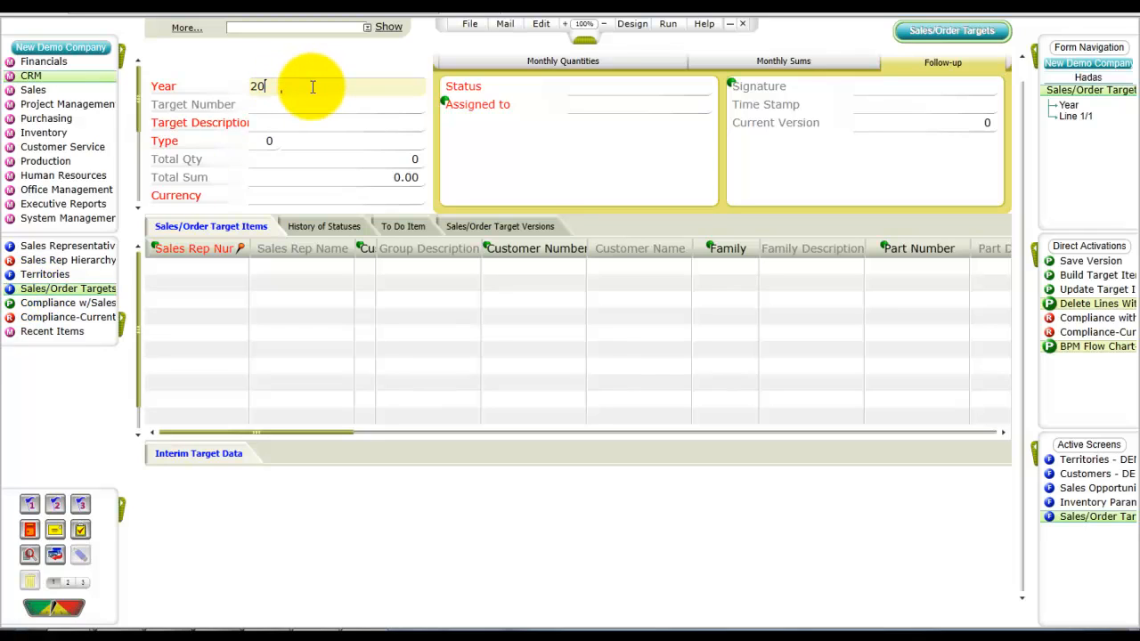
key("Tab")
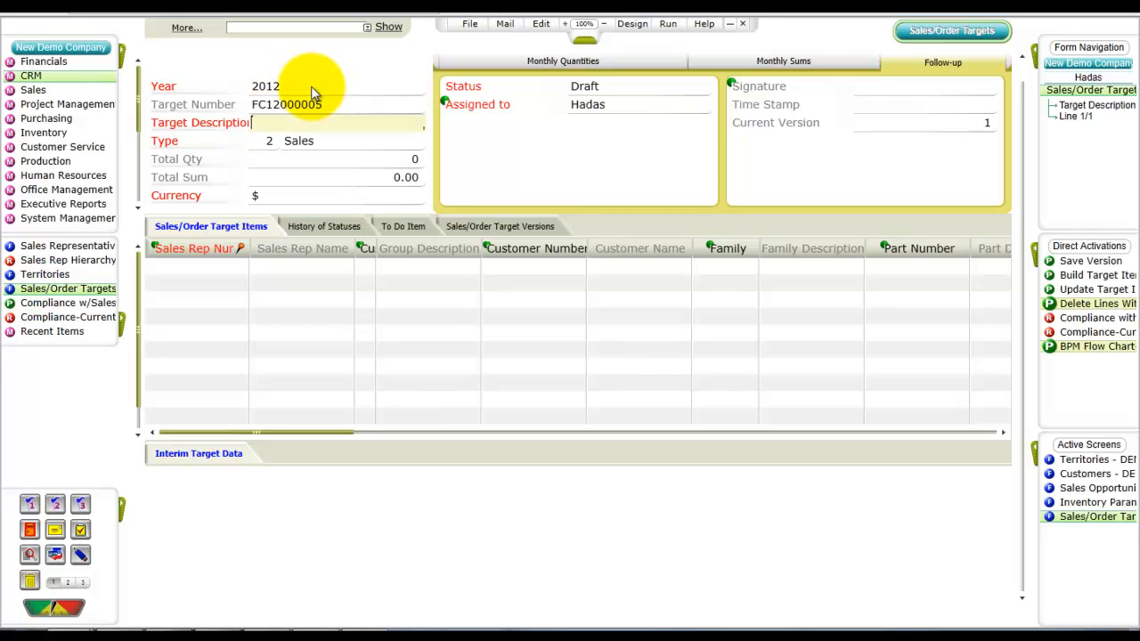
type("Jonson's Targets")
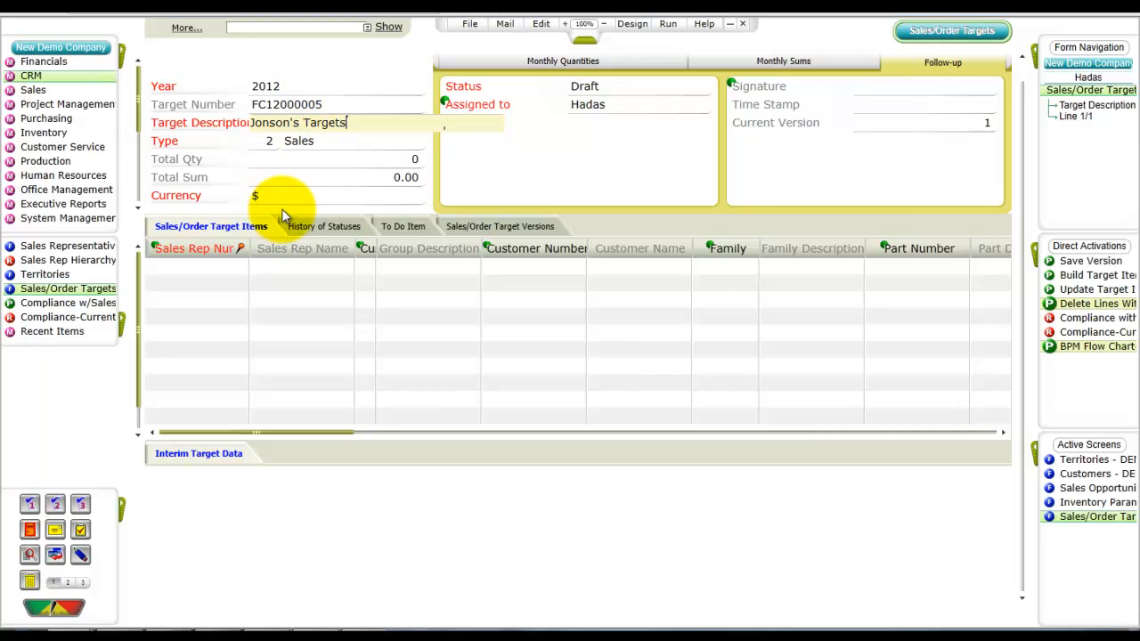
Step: Add a target line for sales rep 1 with part 200-002 and territory 002-1-3 Eastern USA
left_click(193, 265)
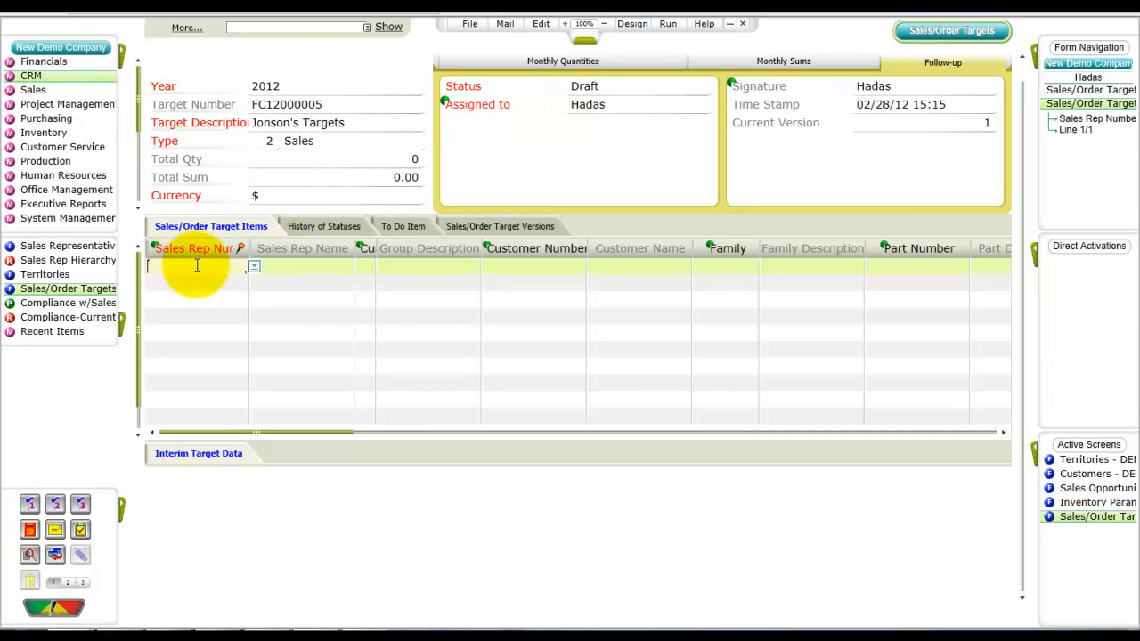
key("Tab")
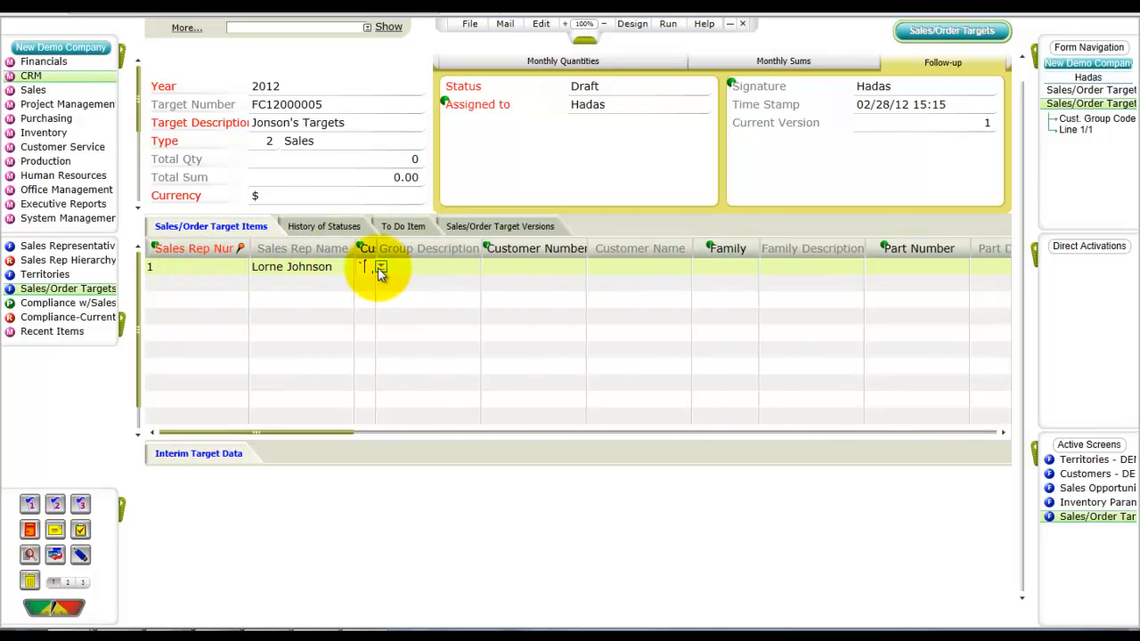
key("Tab")
left_click(745, 266)
left_click(887, 265)
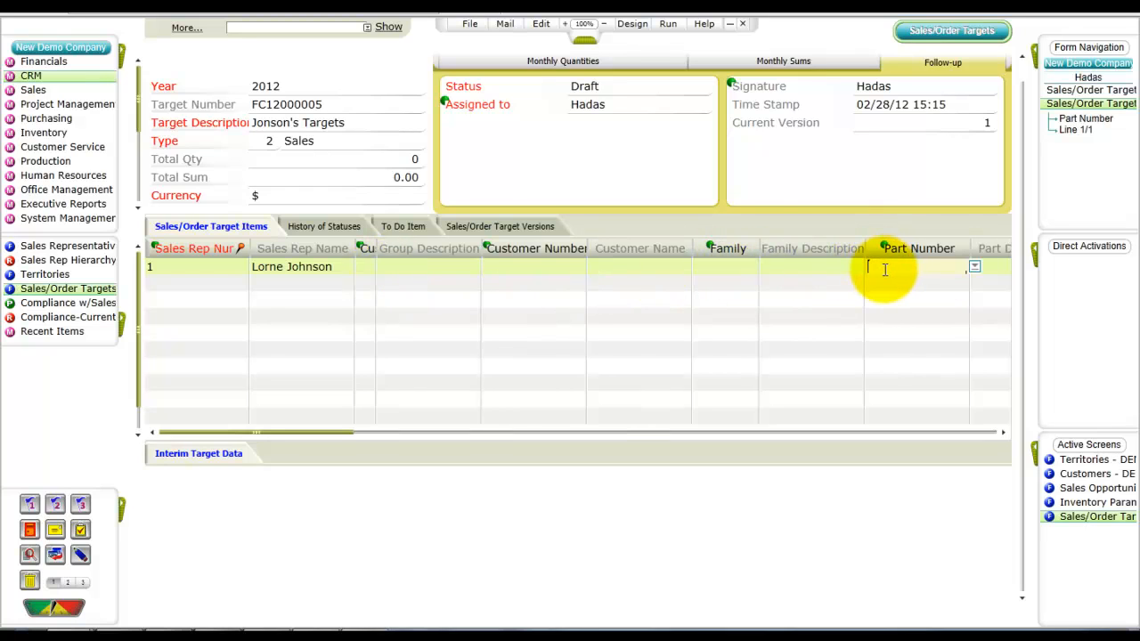
left_click(885, 269)
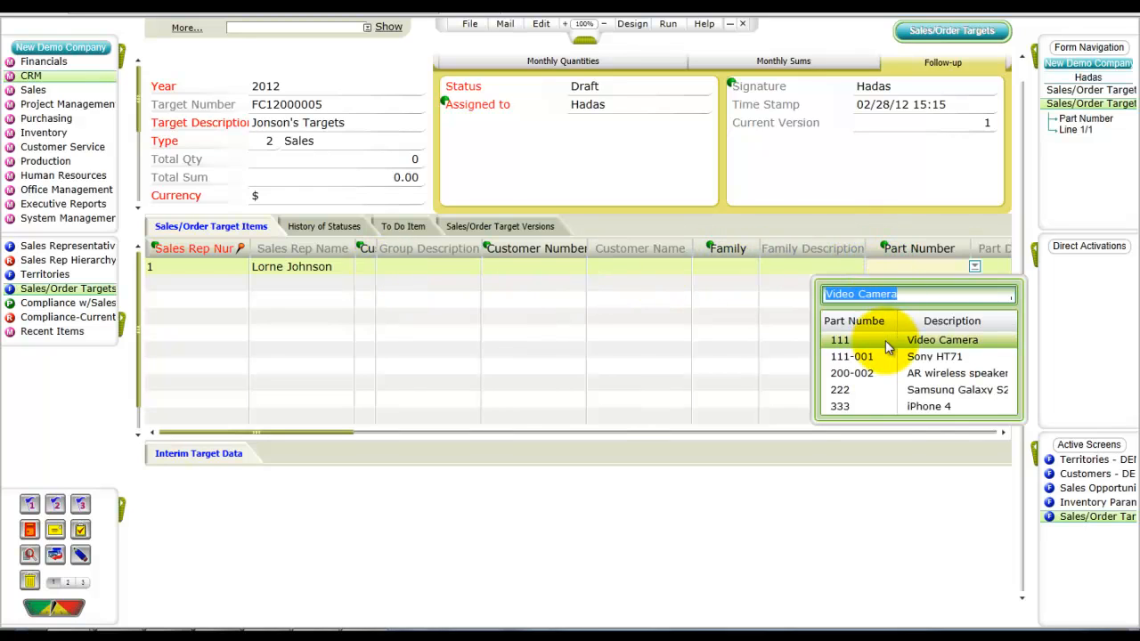
left_click(886, 375)
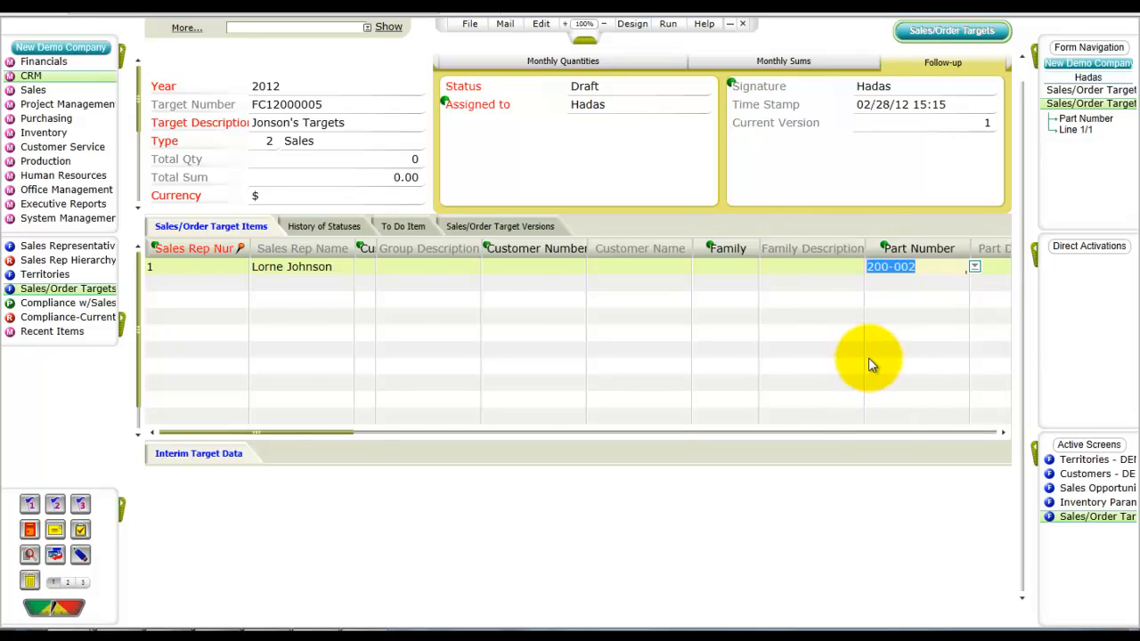
key("Tab")
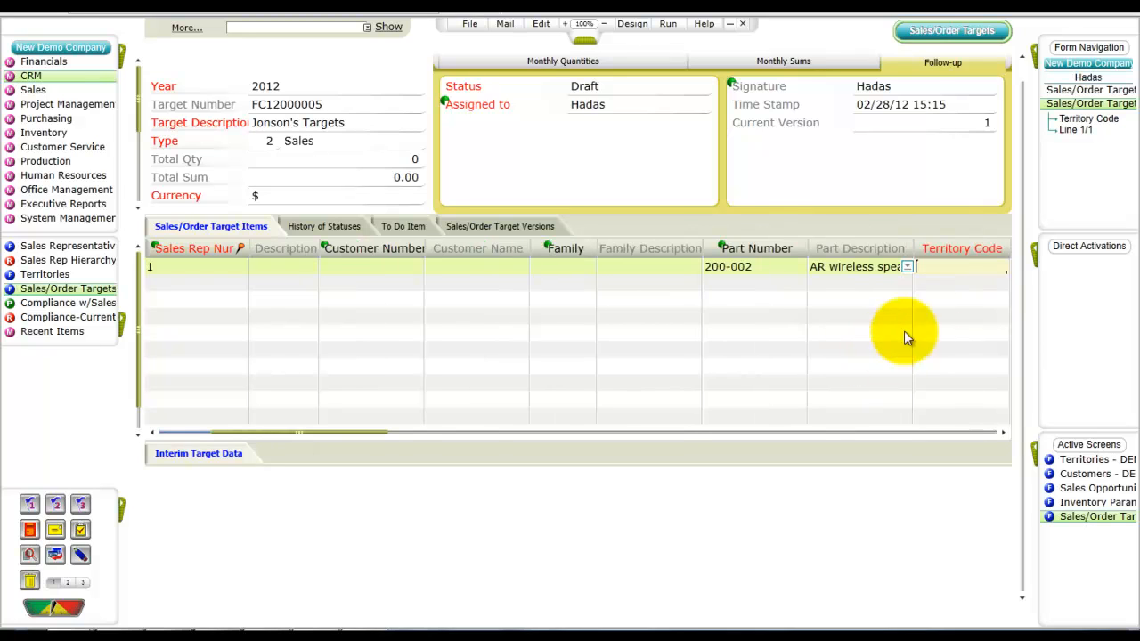
left_click(937, 270)
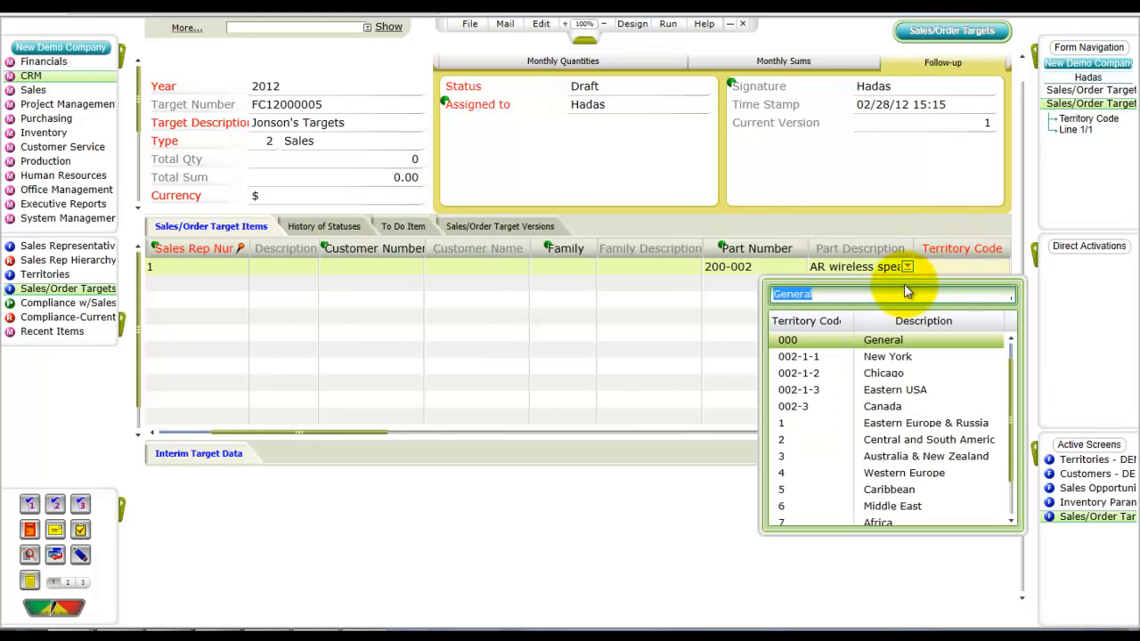
left_click(844, 393)
Step: Add a second target line for sales rep 1 with family 001 Sound Systems and territory 002-1-3
left_click(201, 282)
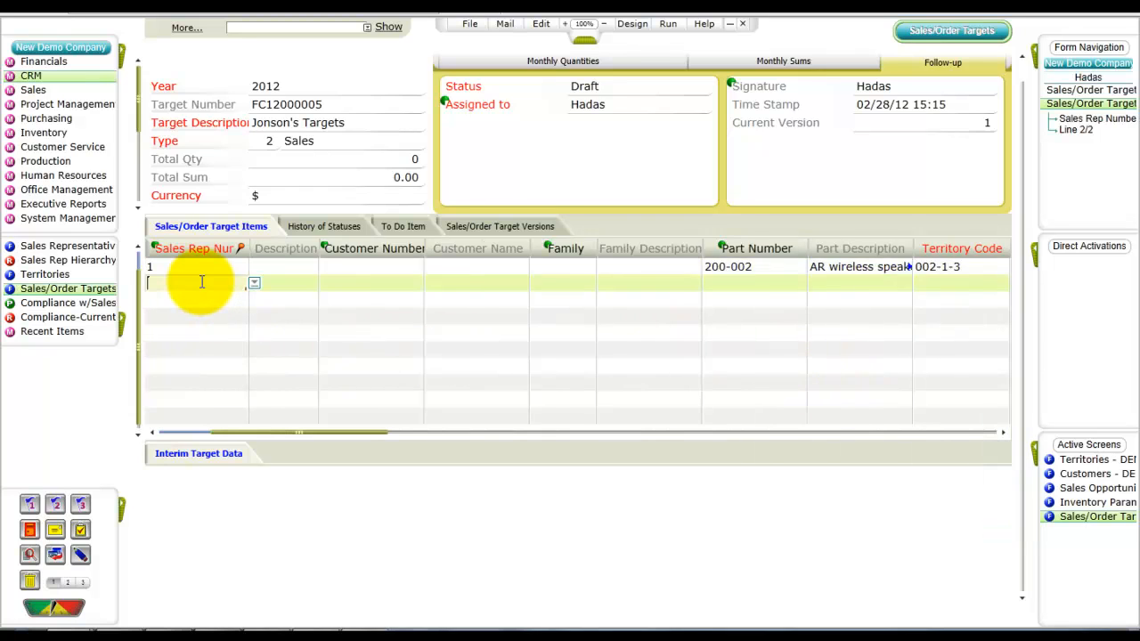
type("1")
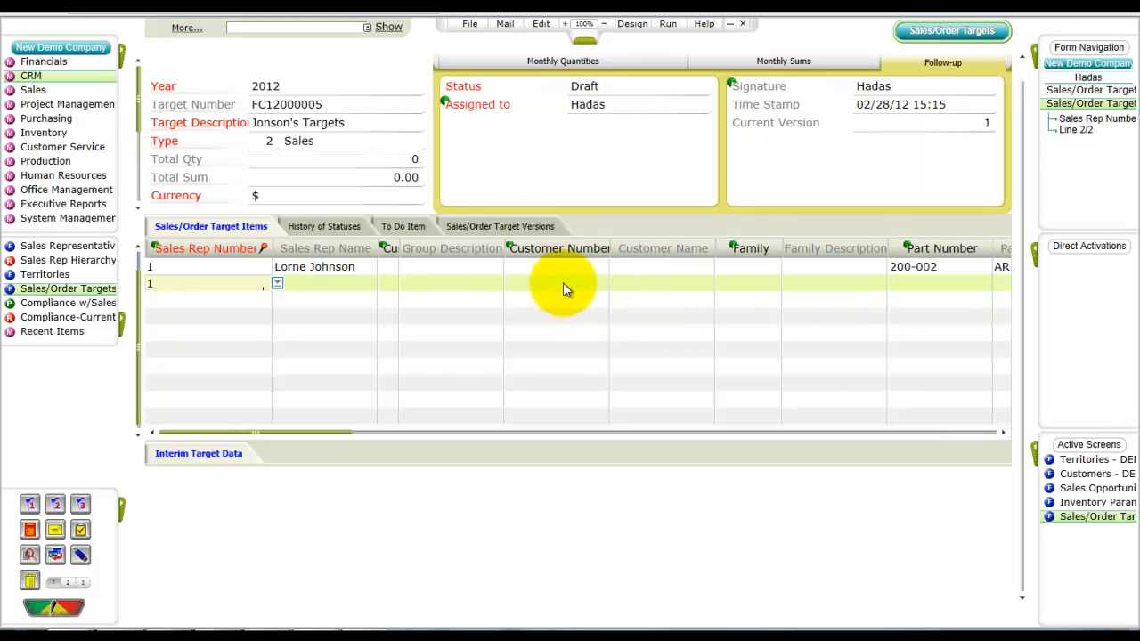
left_click(734, 282)
left_click(732, 283)
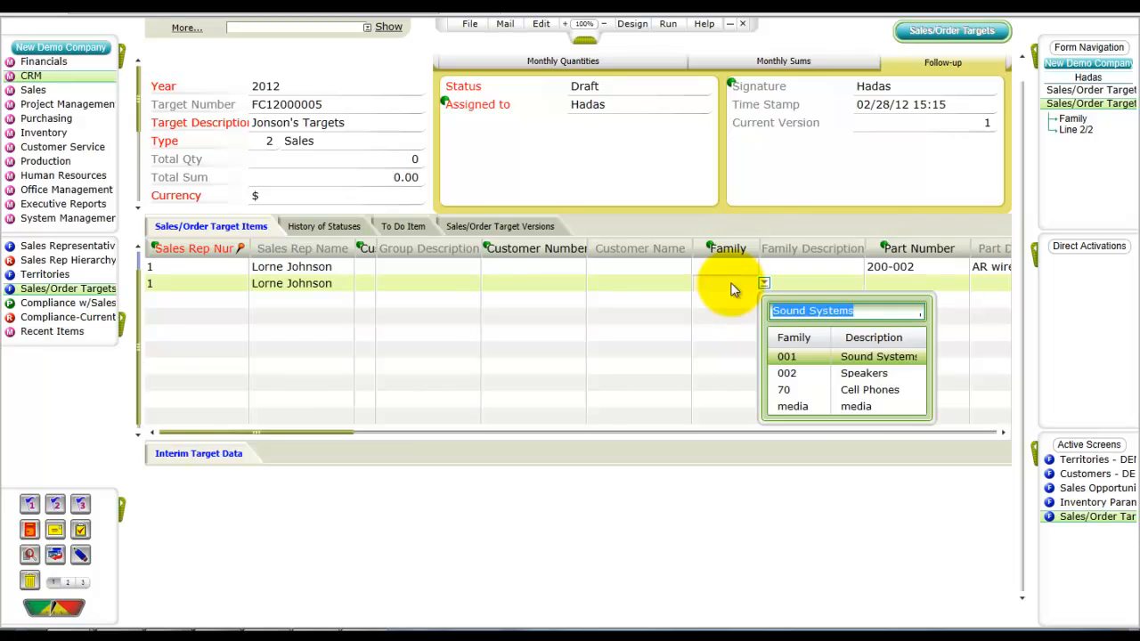
left_click(792, 356)
key("Tab")
key("Tab")
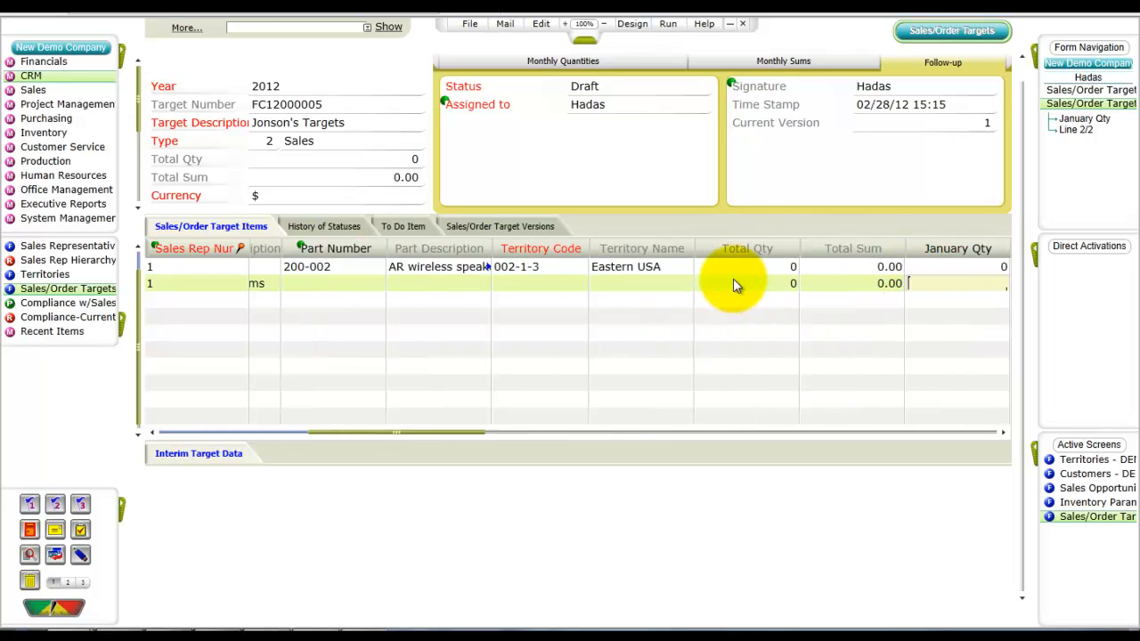
left_click(535, 279)
left_click(674, 404)
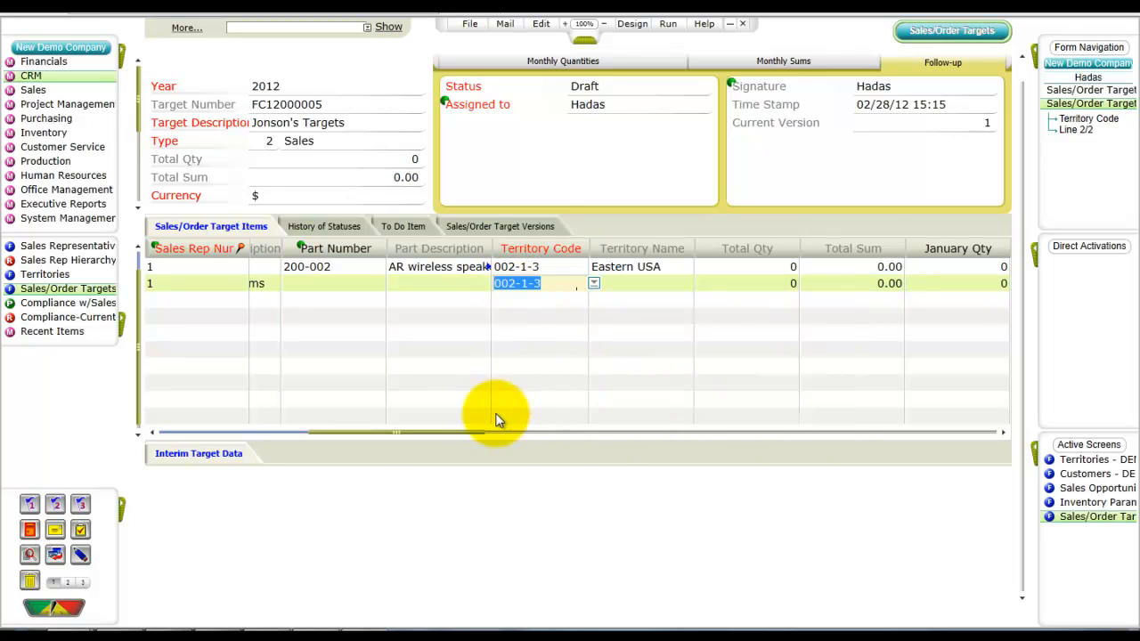
left_click_drag(365, 433, 155, 374)
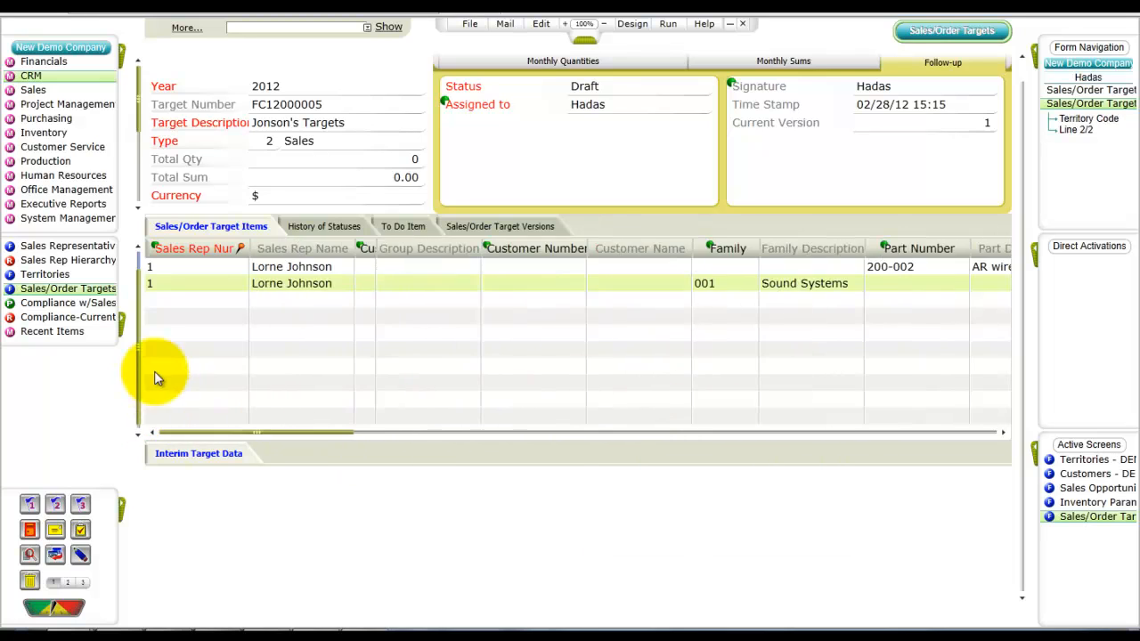
Step: Add a third target line for sales rep 1 with customer 100058, 3Com
left_click(206, 301)
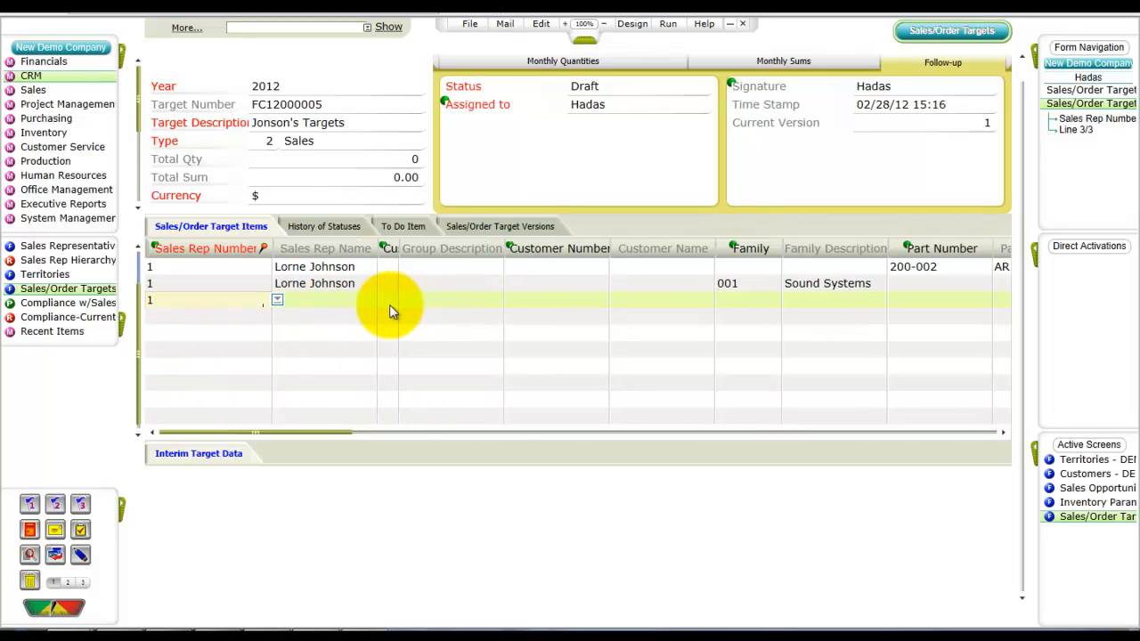
left_click(550, 302)
key("F6")
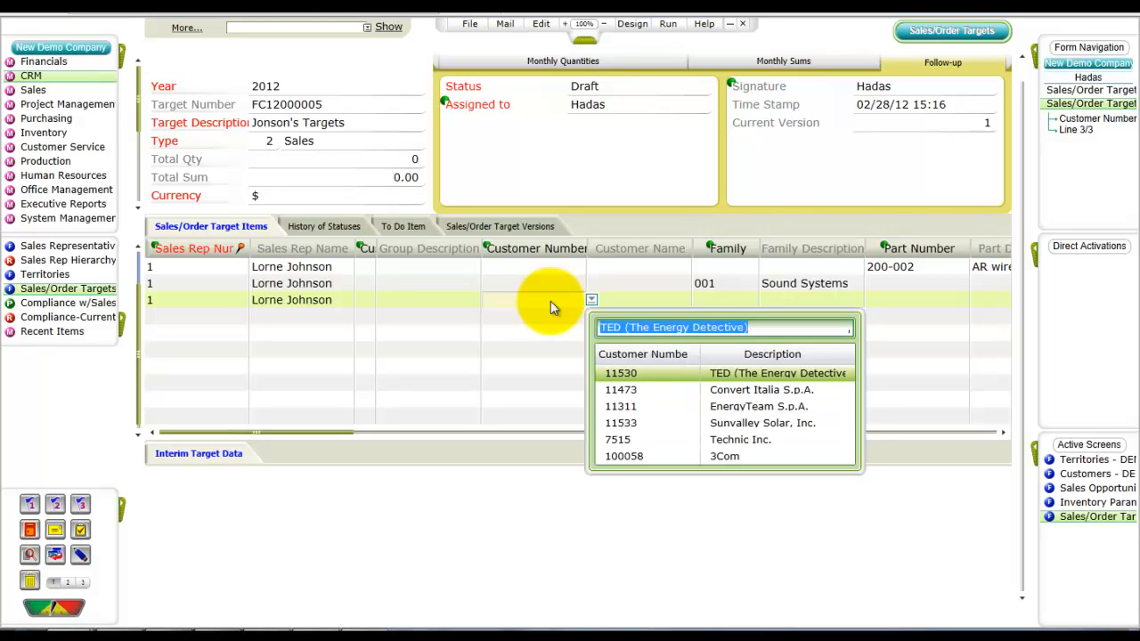
left_click(644, 457)
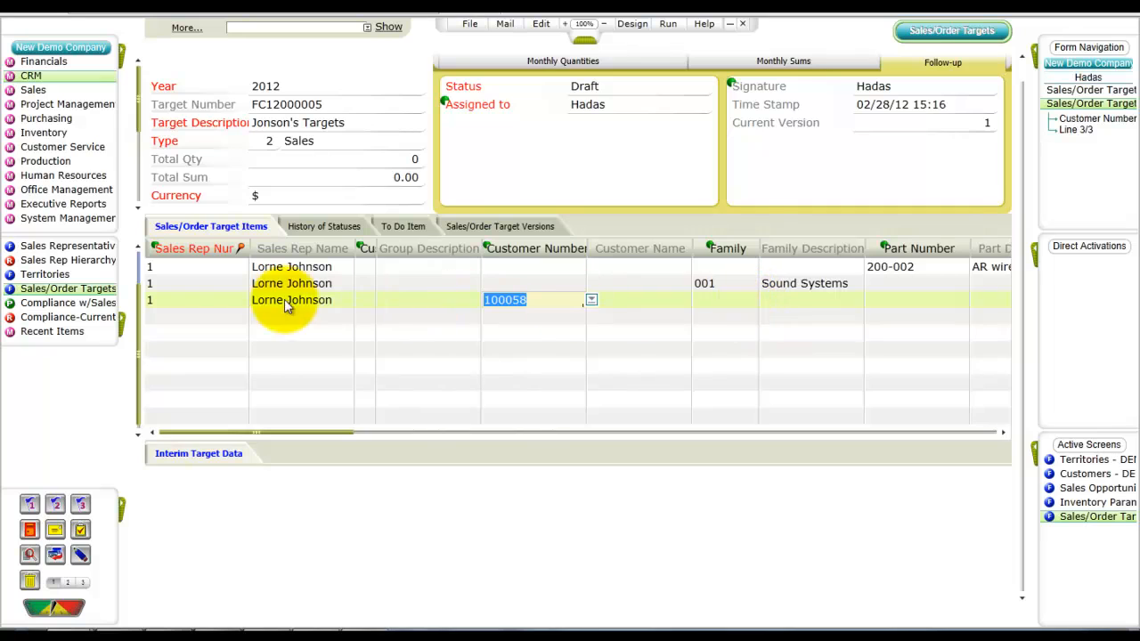
key("Tab")
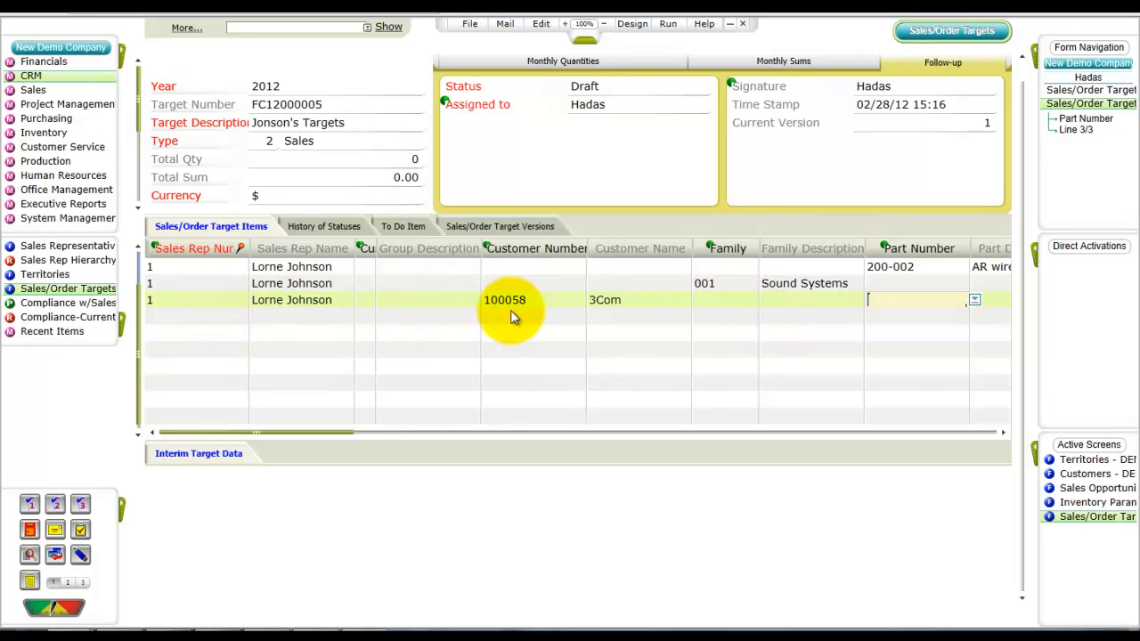
key("Tab")
left_click_drag(264, 435, 148, 428)
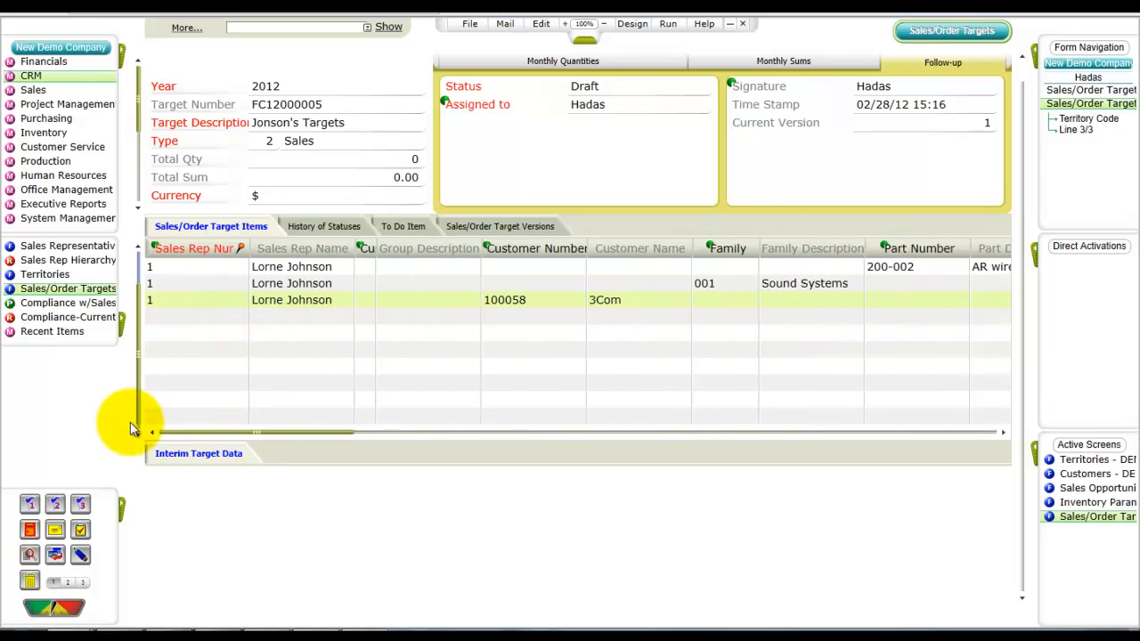
Step: Add a fourth target line for sales rep 1 with customer 11311, EnergyTeam S.p.A
left_click(190, 321)
type("1")
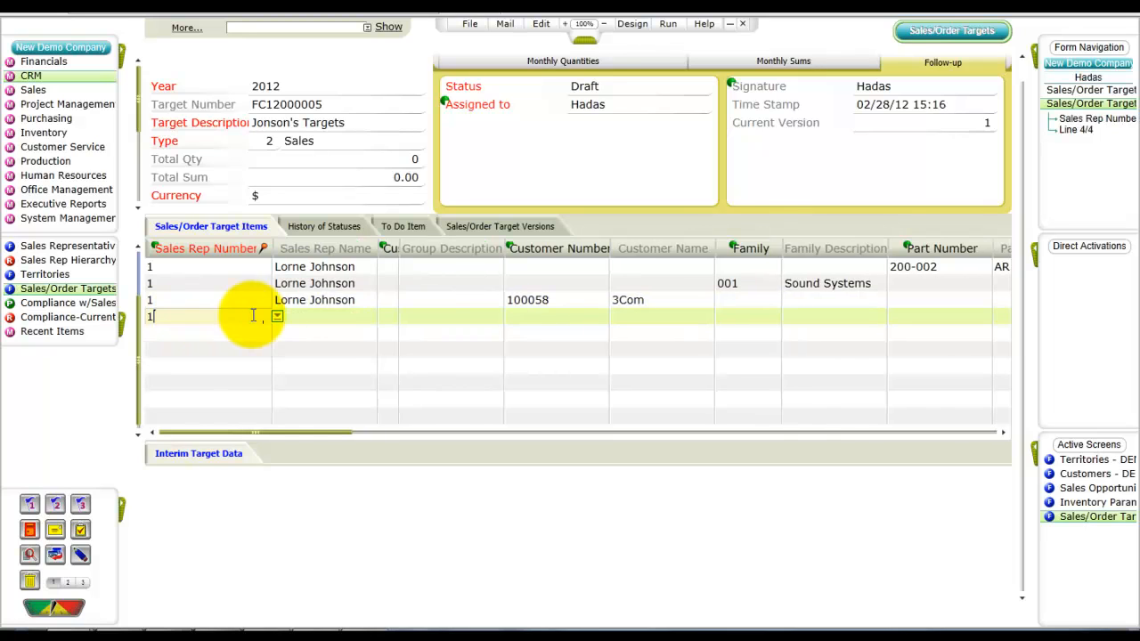
left_click(523, 319)
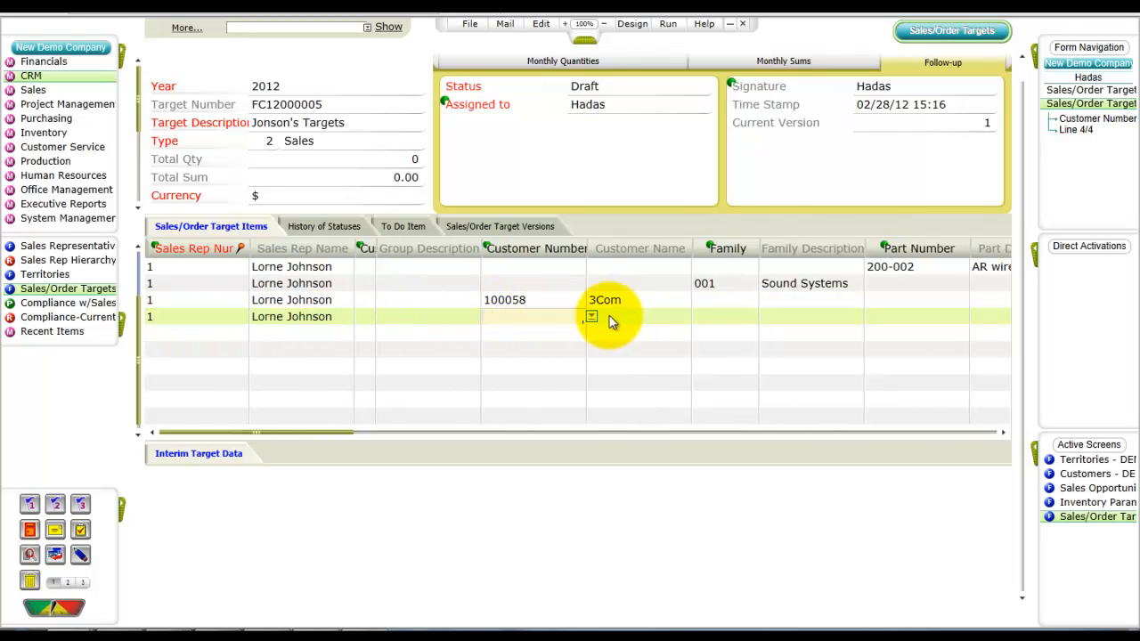
left_click(590, 317)
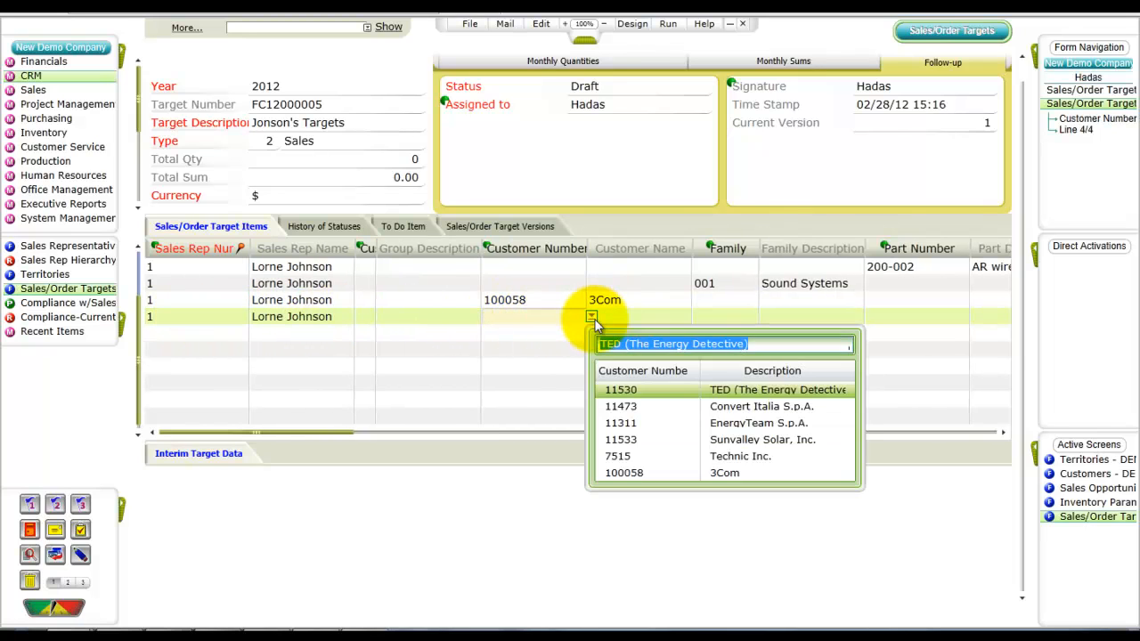
left_click(628, 423)
Step: Add a fifth target line for sales rep 1 with customer group 11, WholeSale, and territory 002-1-3 Eastern USA
left_click(210, 332)
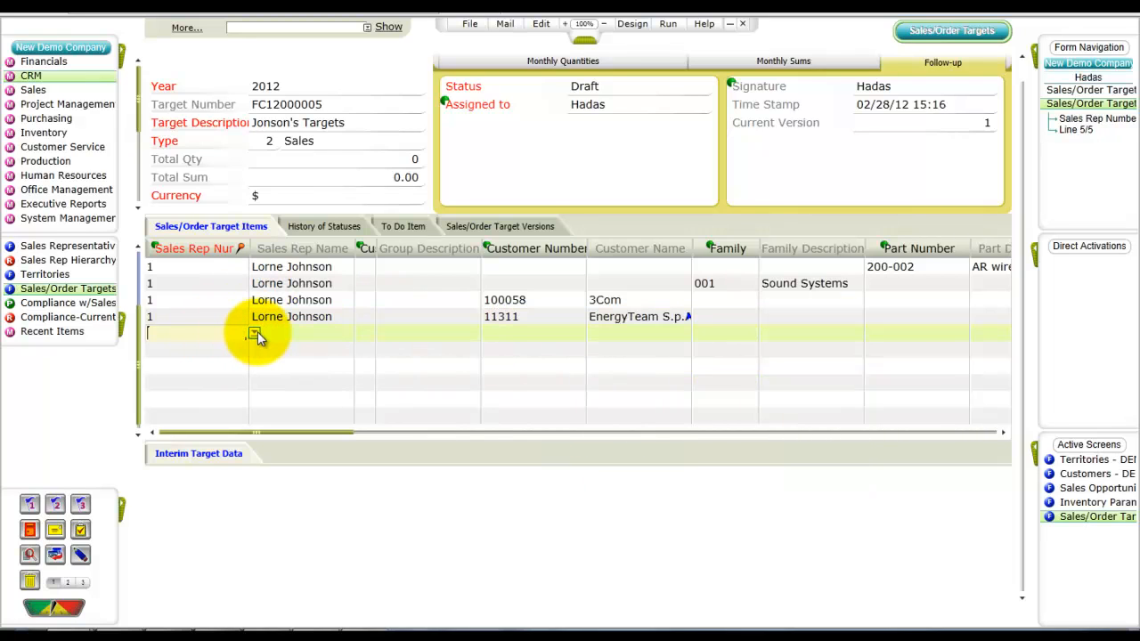
type("1")
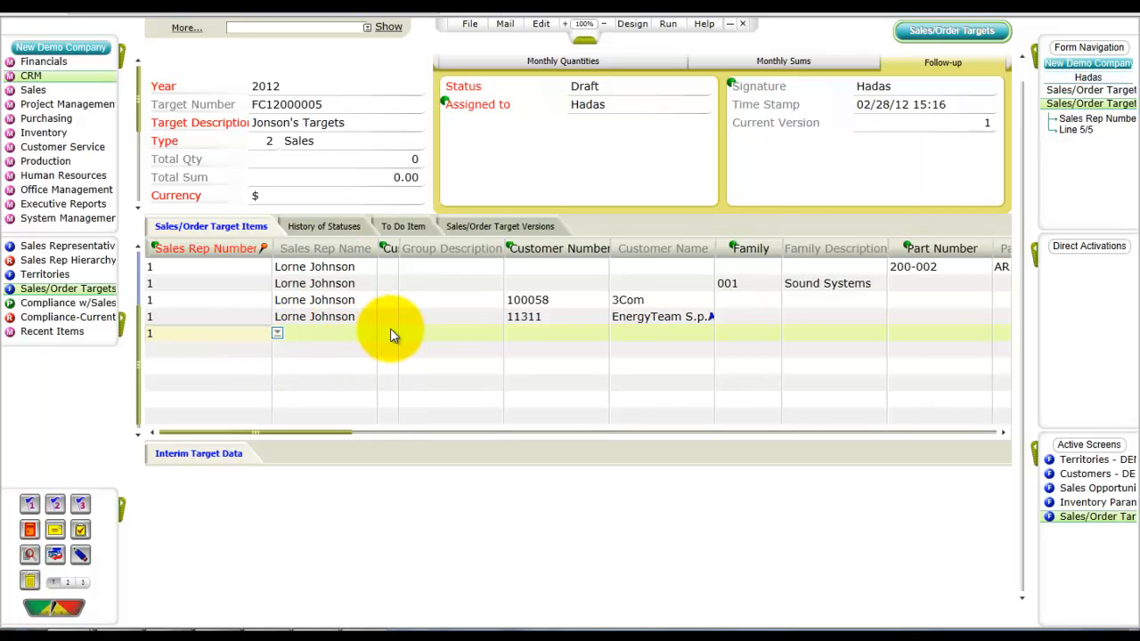
key("Tab")
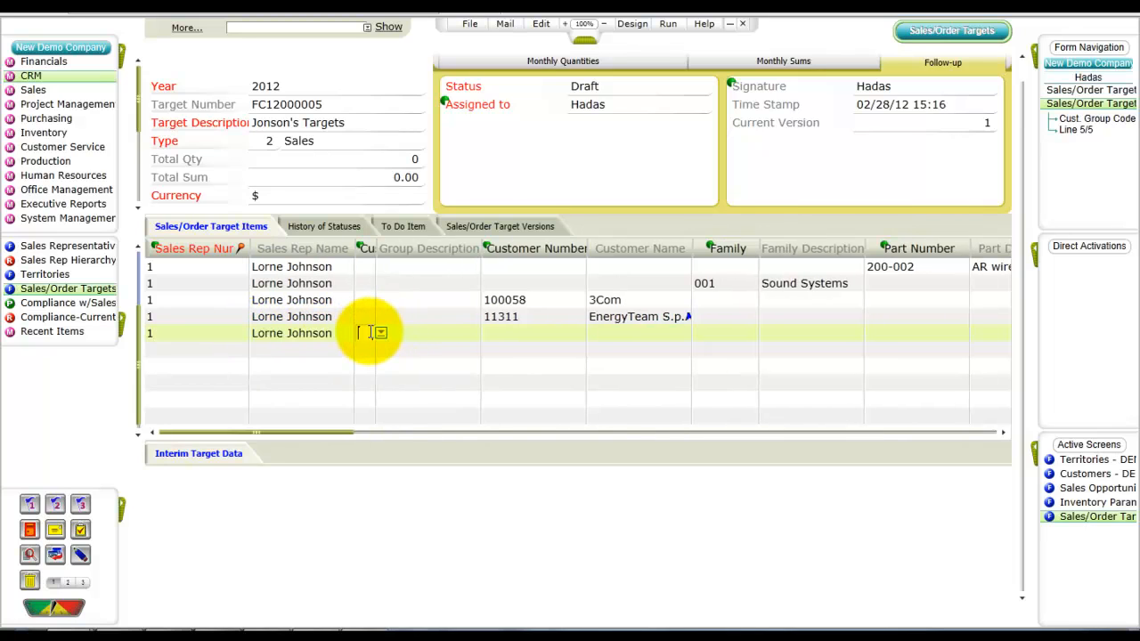
left_click(376, 332)
left_click(404, 424)
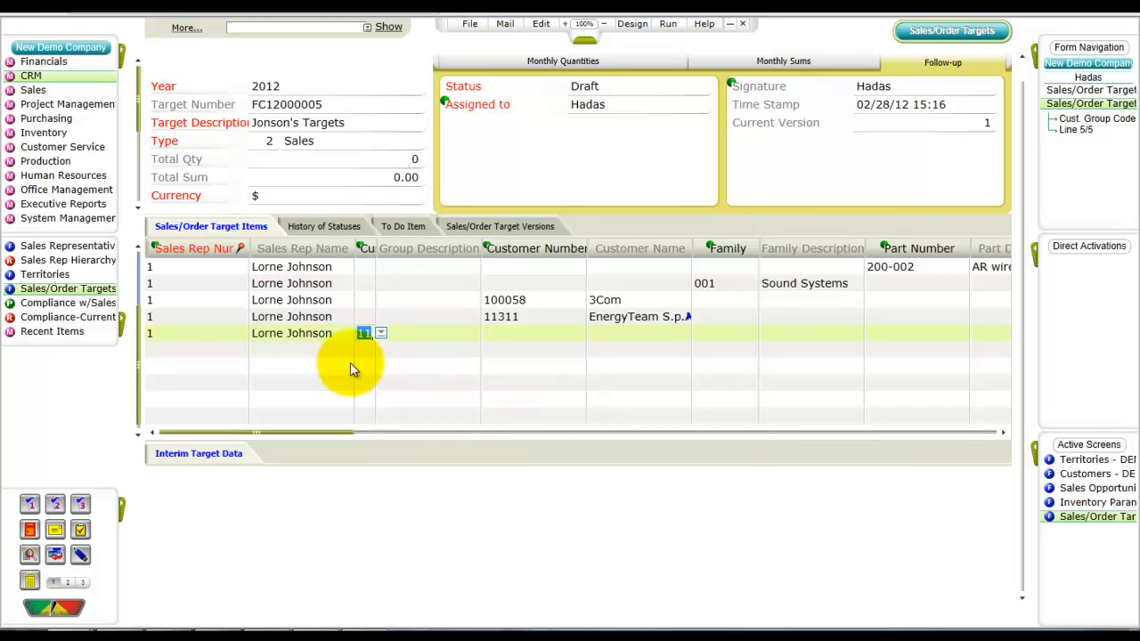
key("Tab")
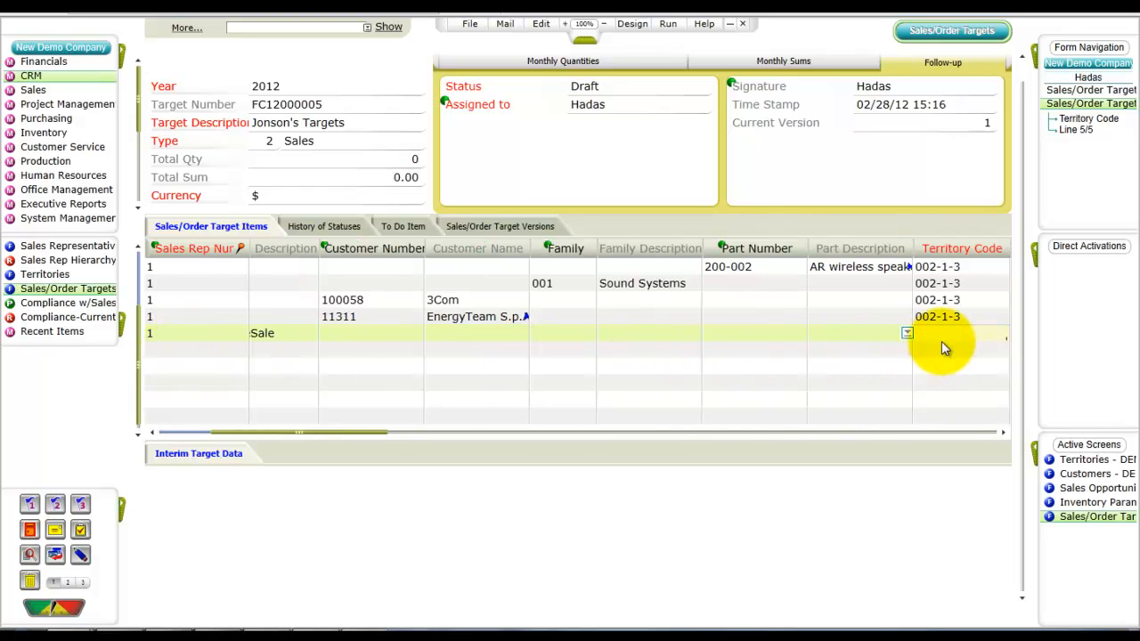
left_click(907, 332)
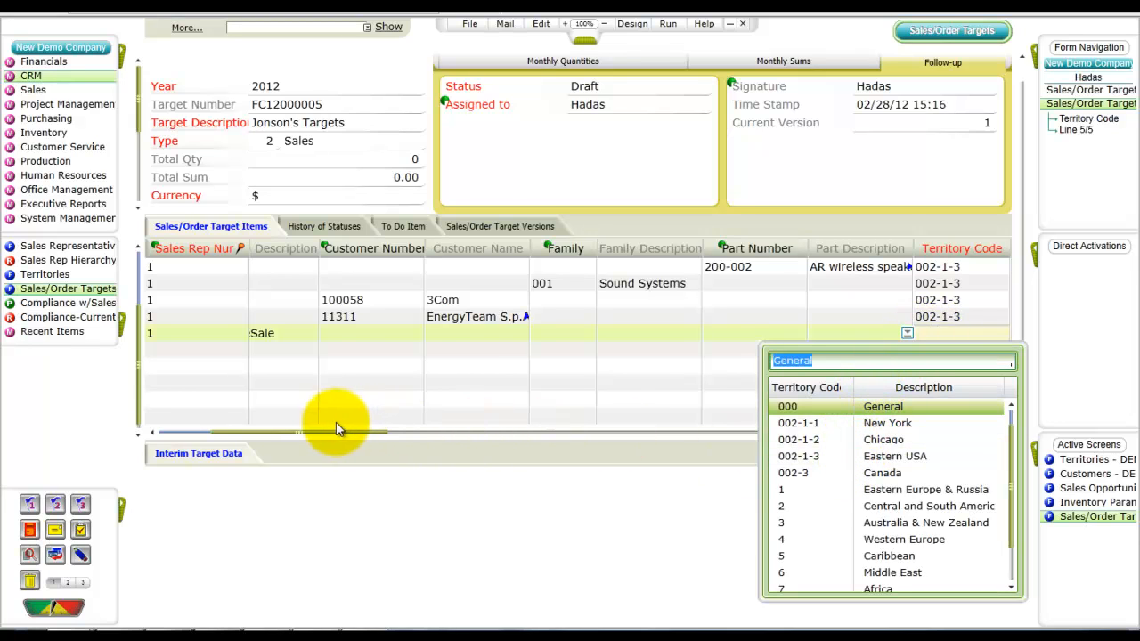
key("Escape")
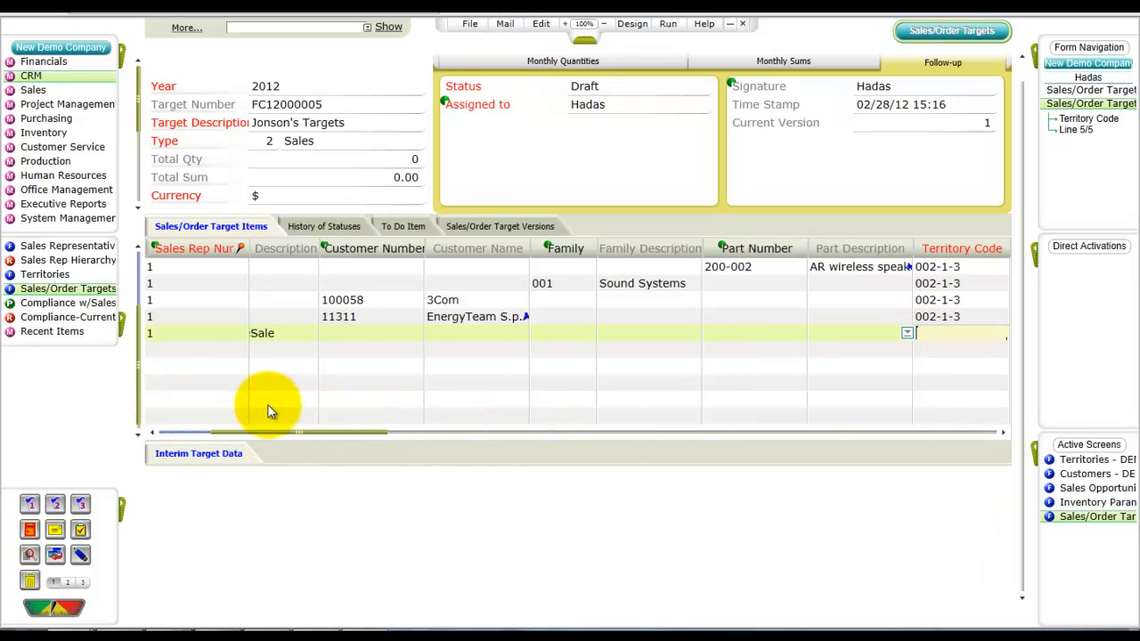
left_click(958, 337)
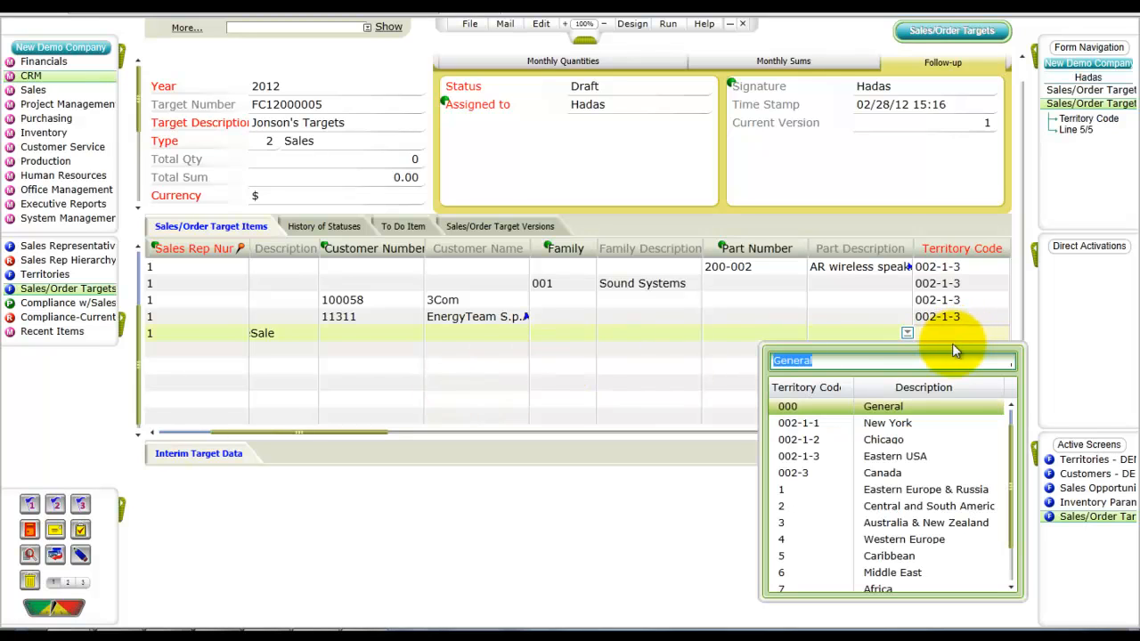
left_click(848, 456)
left_click_drag(280, 433, 198, 434)
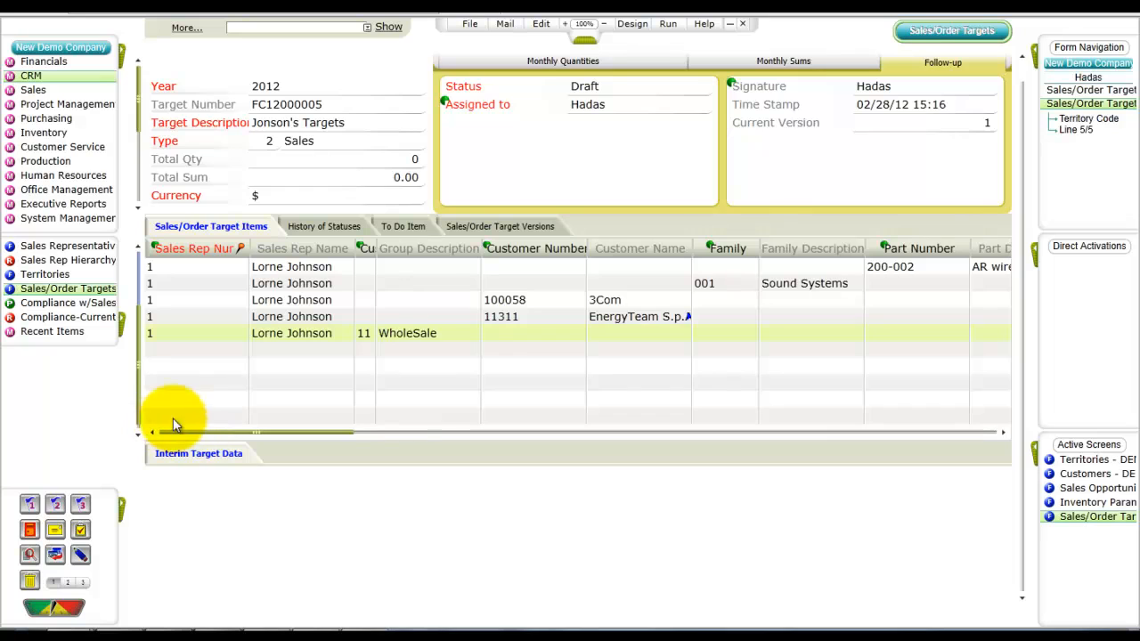
Step: Add a sixth target line for sales rep 1 with territory 002-1-3 Eastern USA
left_click(188, 344)
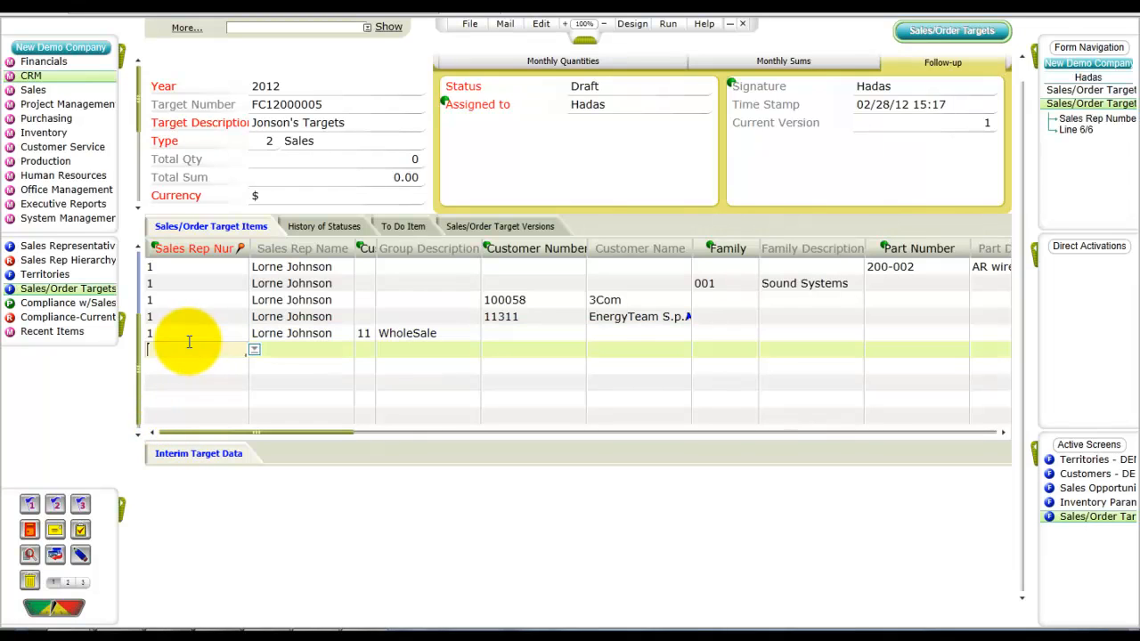
left_click_drag(256, 434, 278, 426)
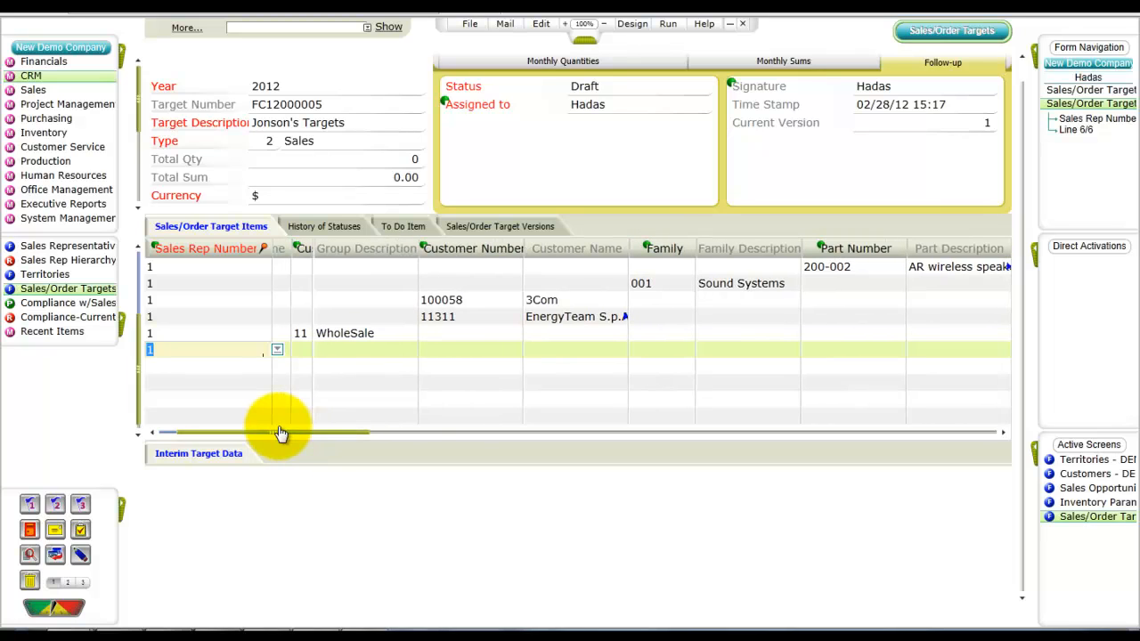
key("Tab")
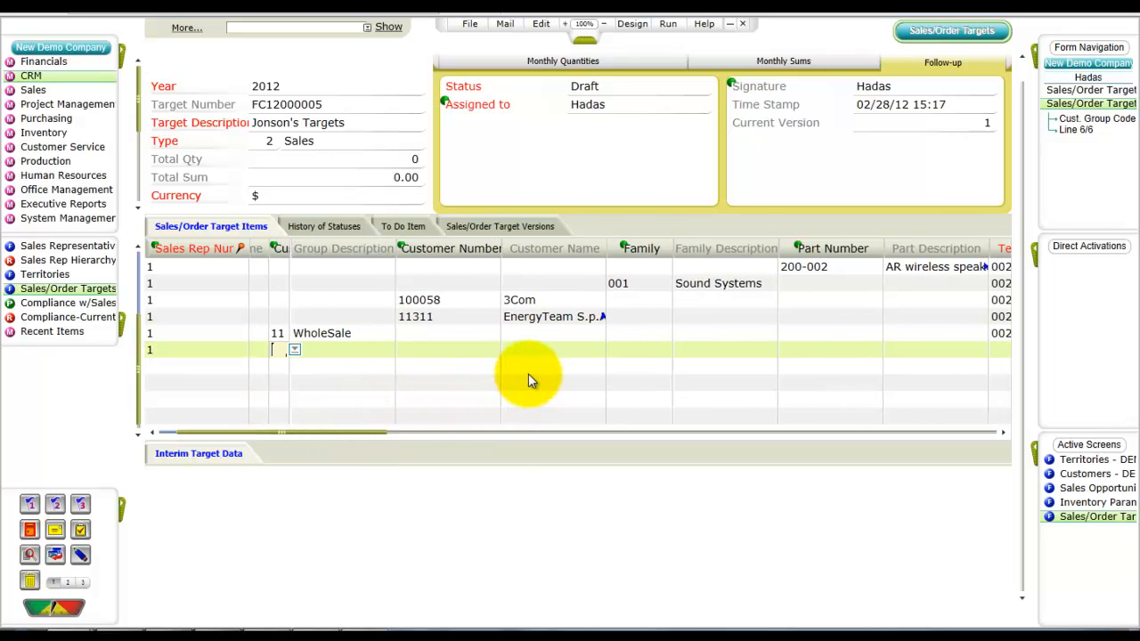
key("Tab")
key("Tab")
key("Tab")
key("Tab")
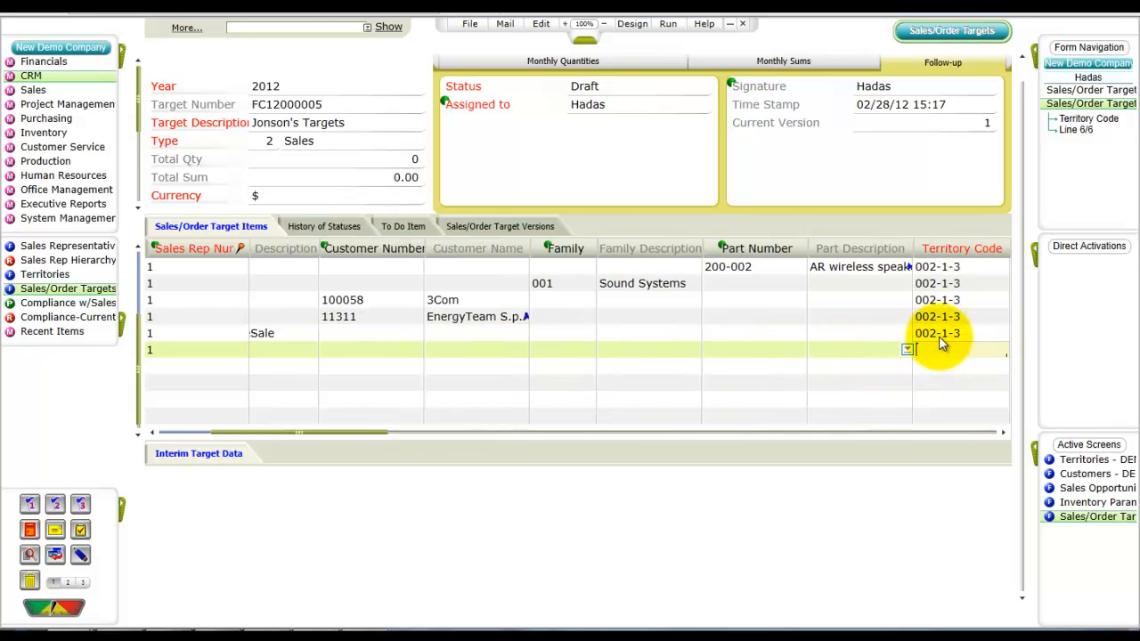
left_click(937, 344)
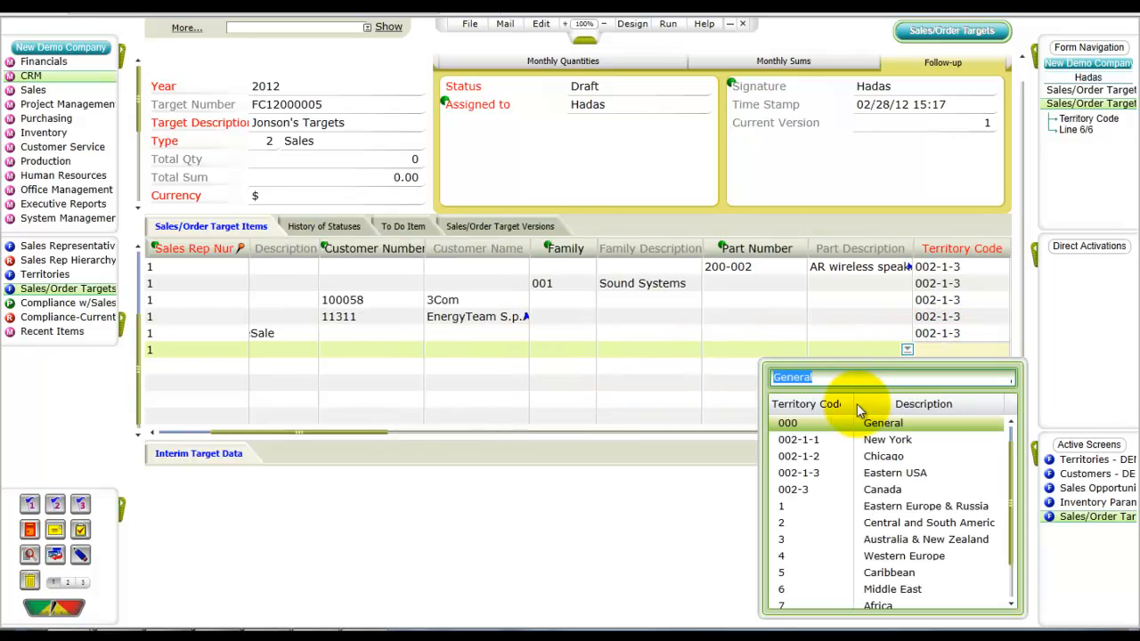
left_click(869, 473)
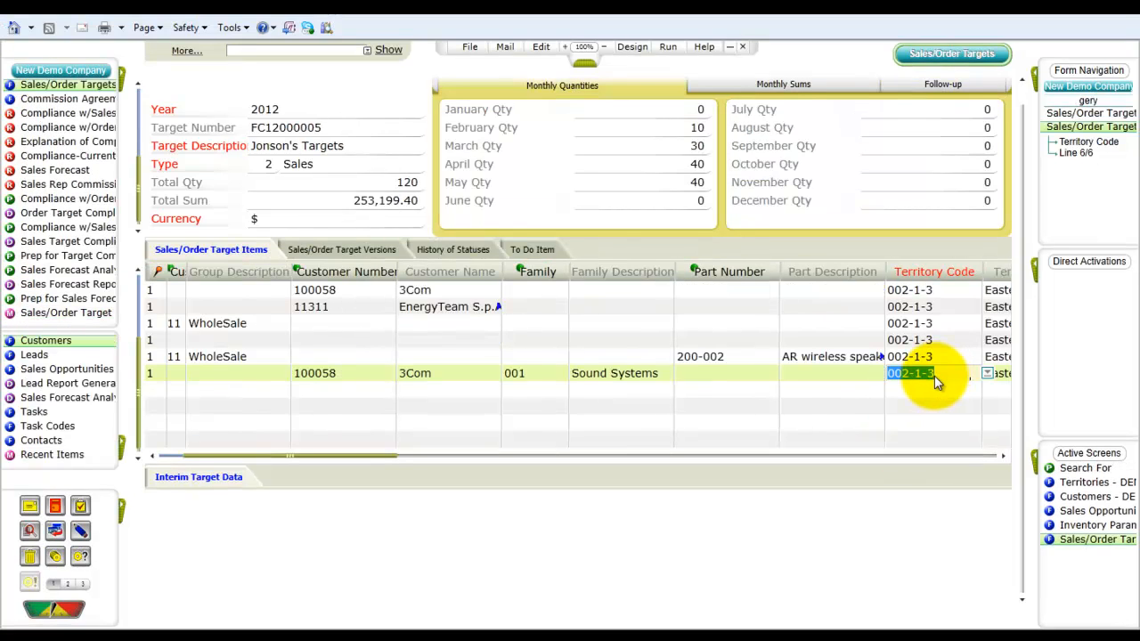
left_click_drag(363, 457, 535, 491)
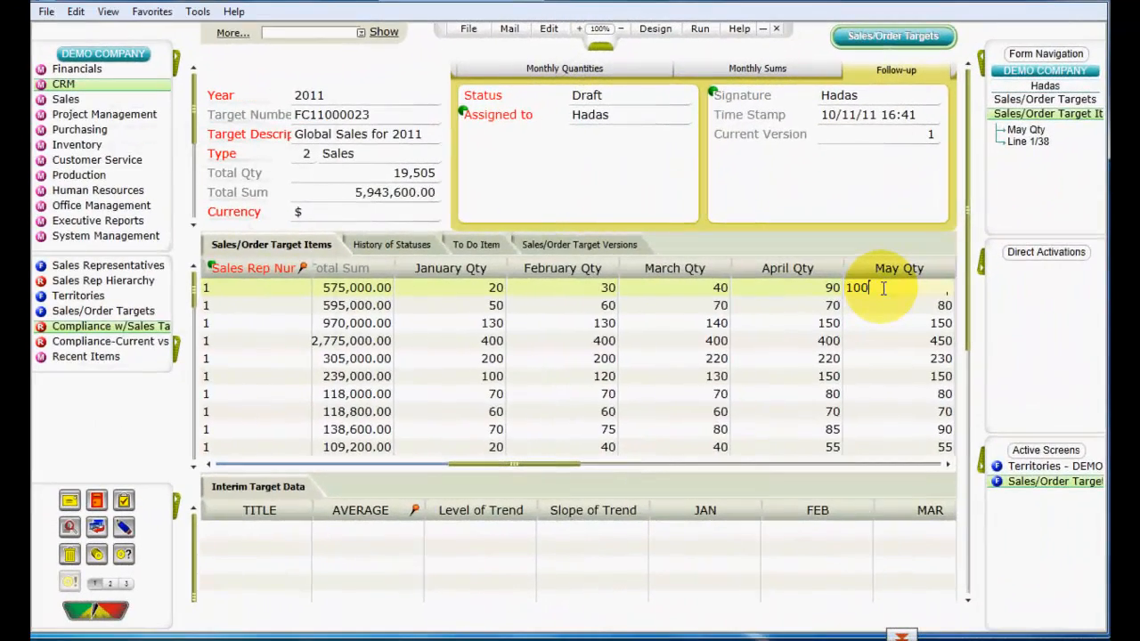
Step: Open the May quantity on the Global Sales for 2011 target and set the target's status to Final
double_click(884, 288)
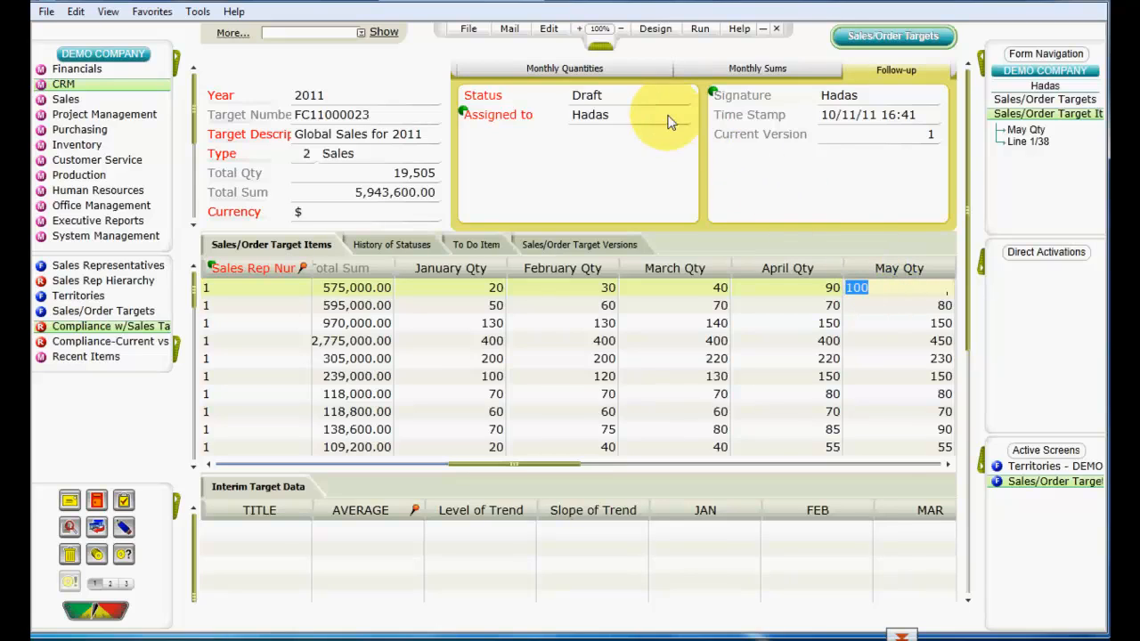
left_click(630, 98)
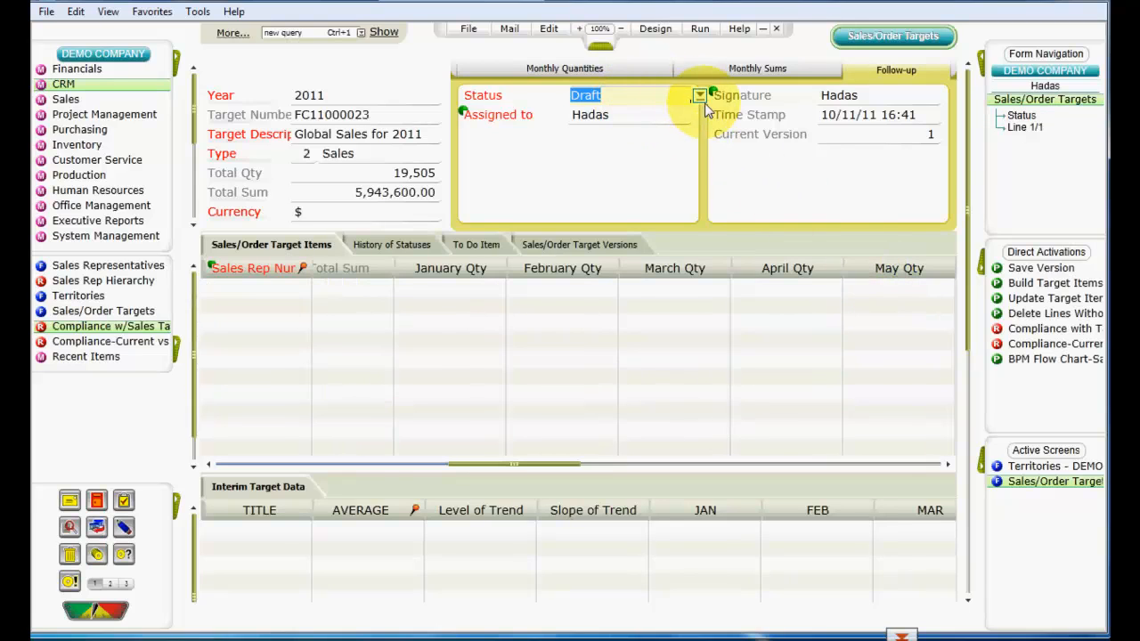
left_click(701, 96)
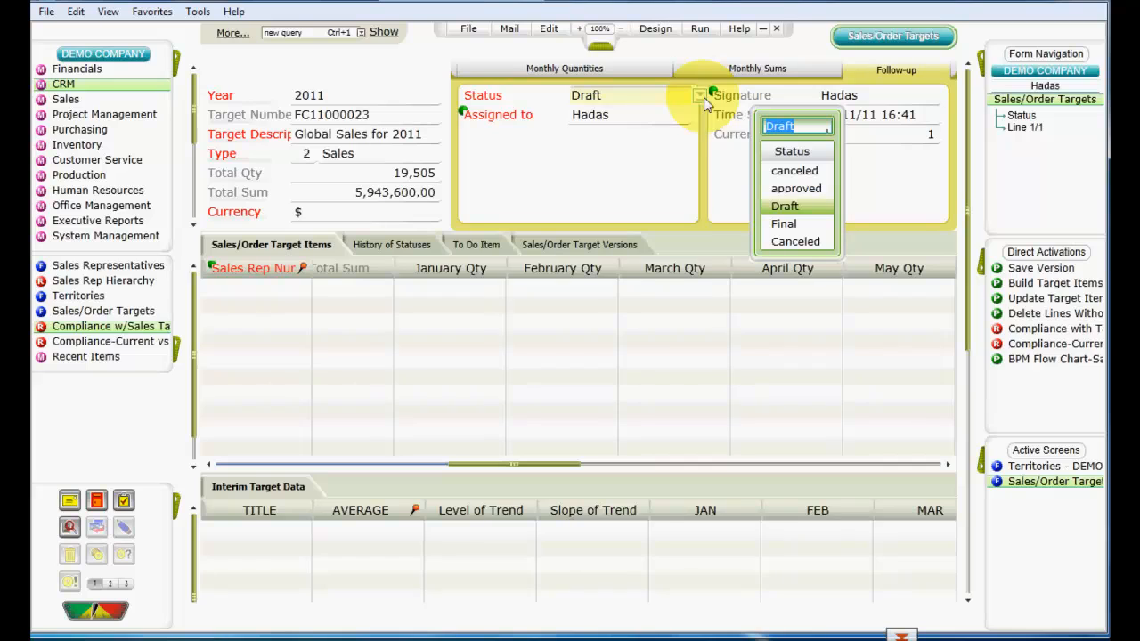
left_click(782, 230)
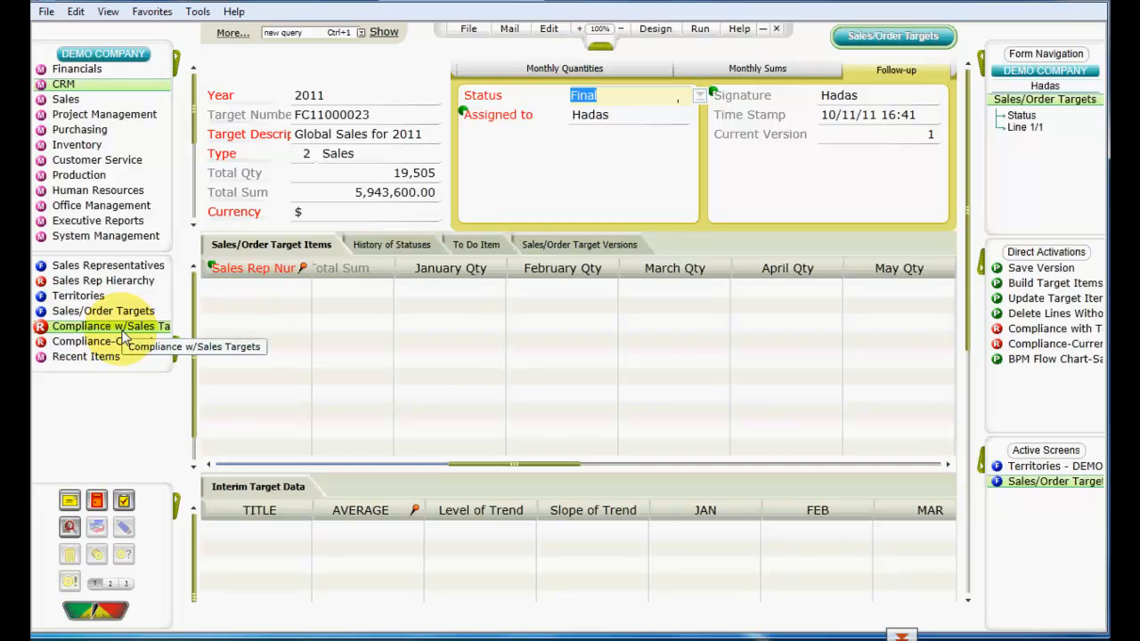
Step: Switch to the Compliance with Targets report and scroll across its columns
left_click(34, 639)
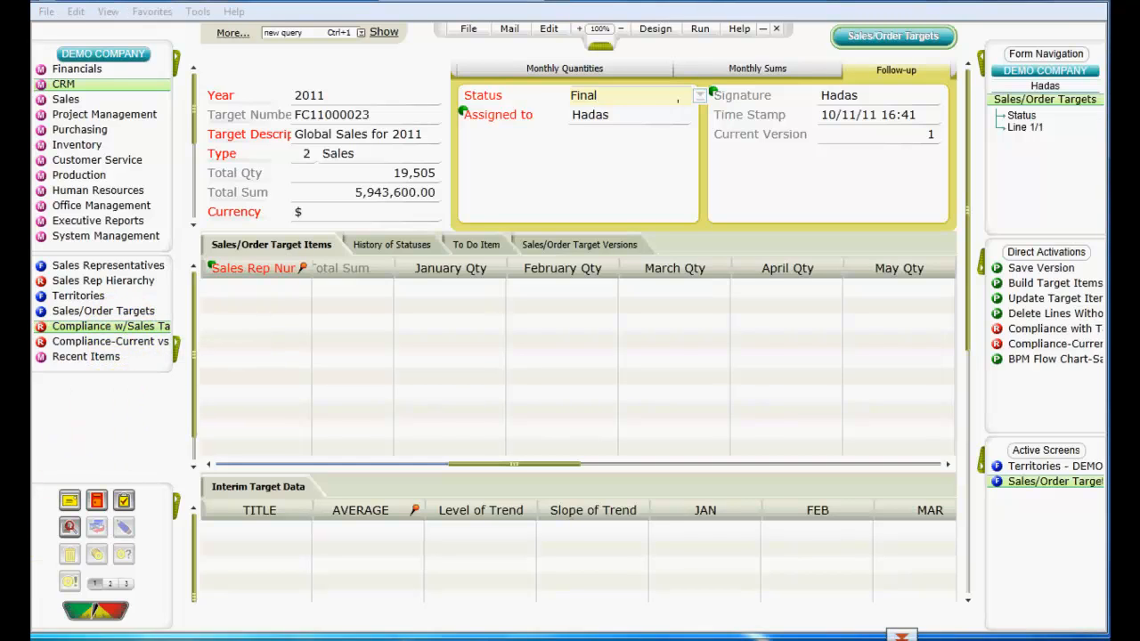
left_click(165, 588)
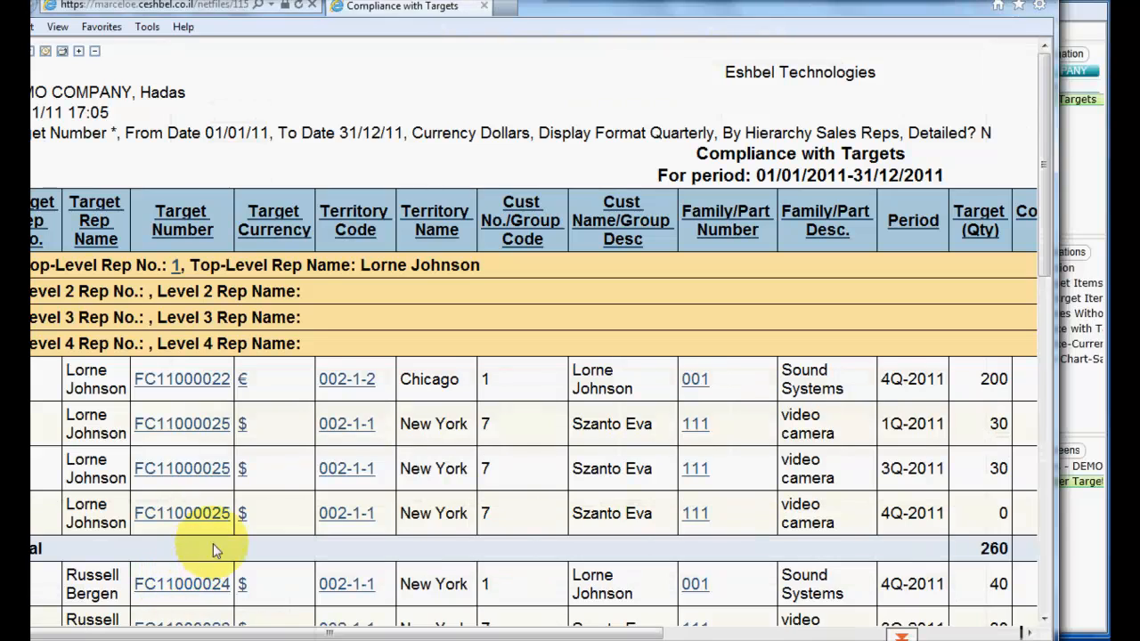
left_click_drag(344, 632, 325, 613)
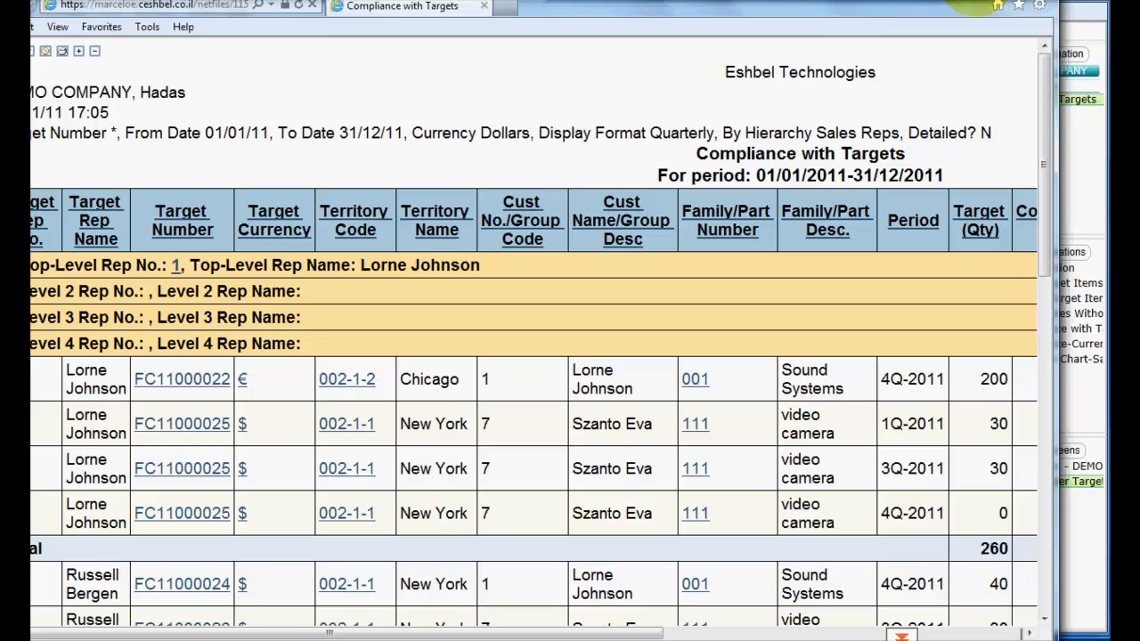
left_click(975, 4)
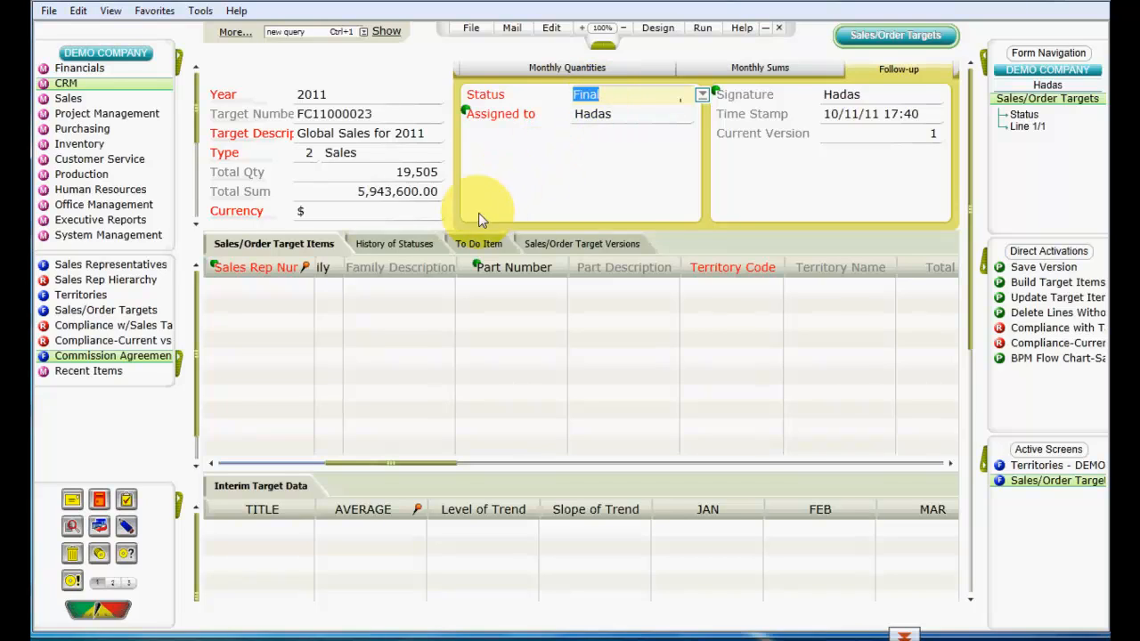
Step: Switch to the Current vs Previous per Rep report window, review it, and close it
left_click(45, 639)
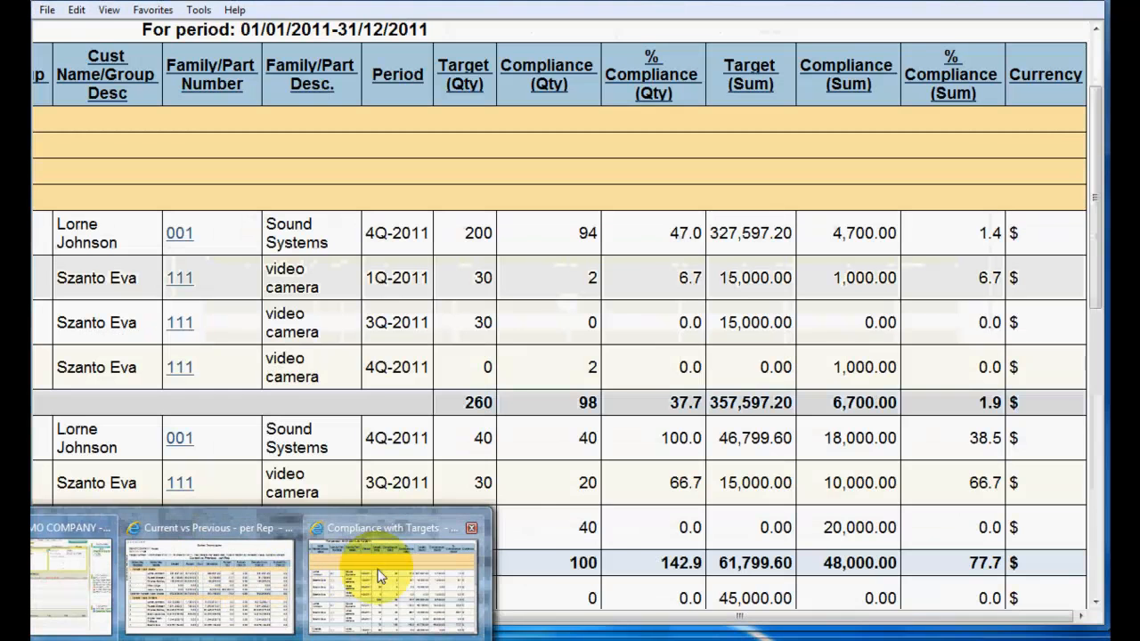
left_click(375, 580)
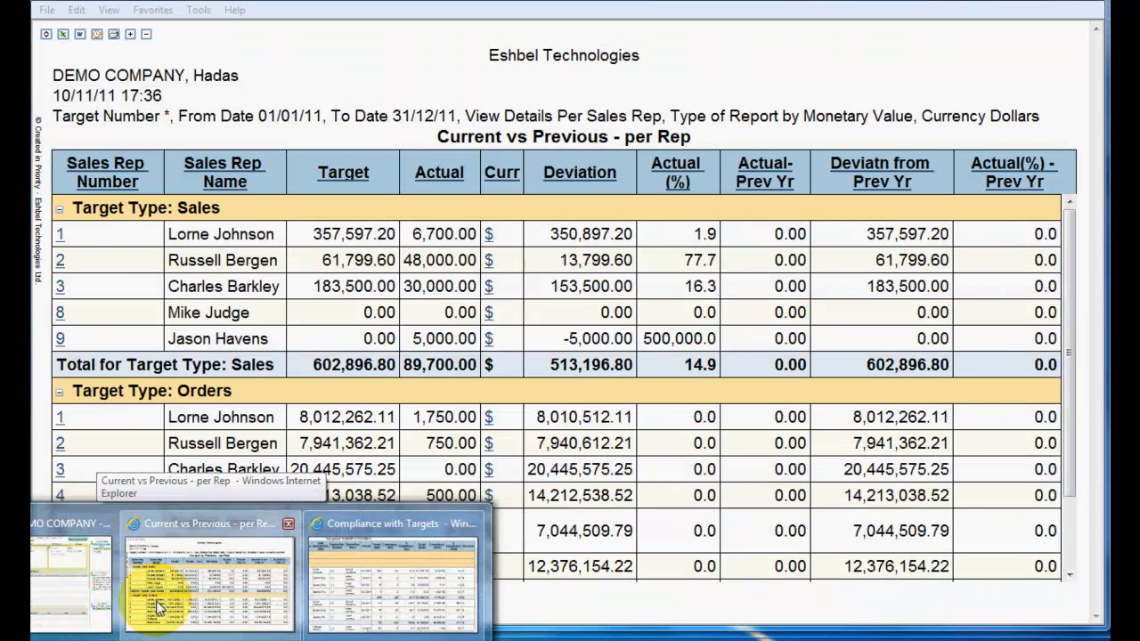
left_click(157, 609)
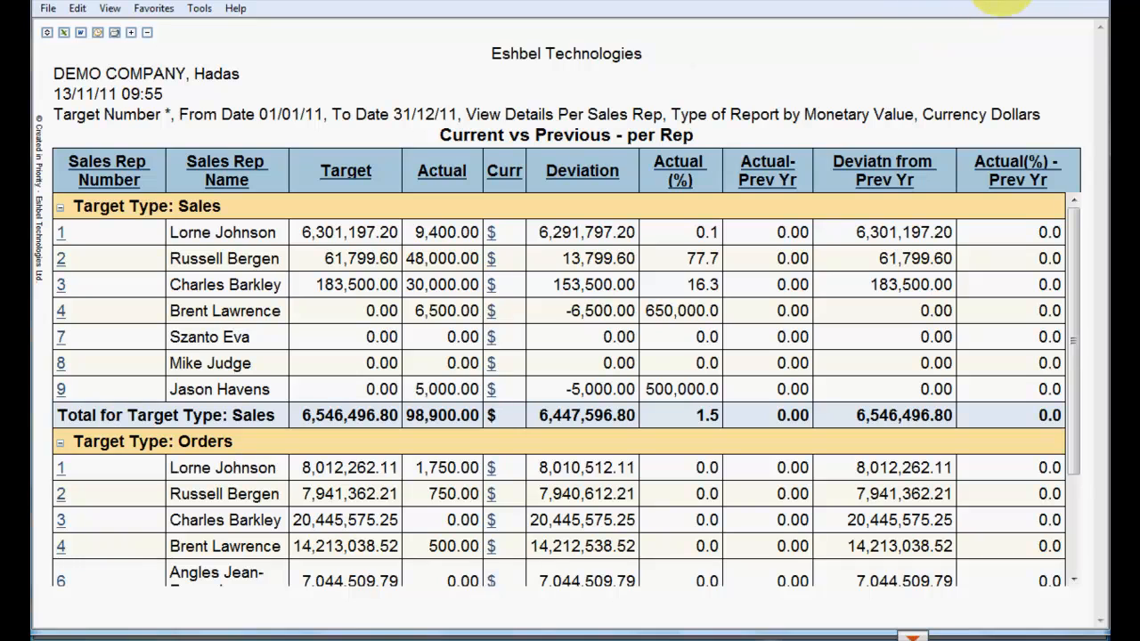
key("alt+F4")
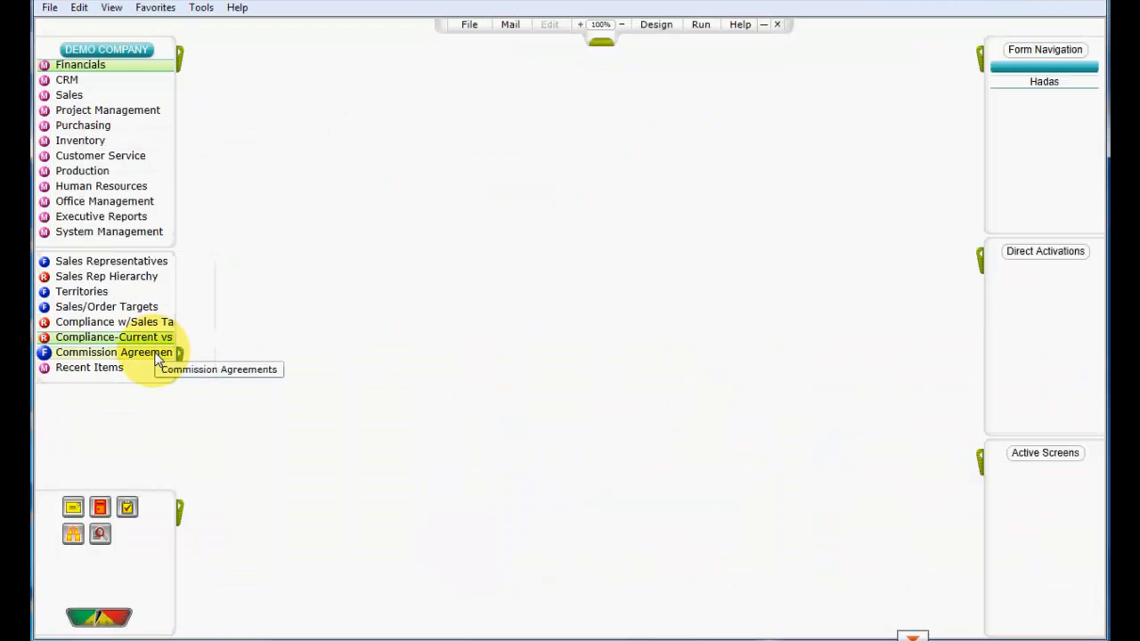
Step: Open Commission Agreements and examine the base, meeting-target and high-target commission percentages and high-target definition
left_click(158, 352)
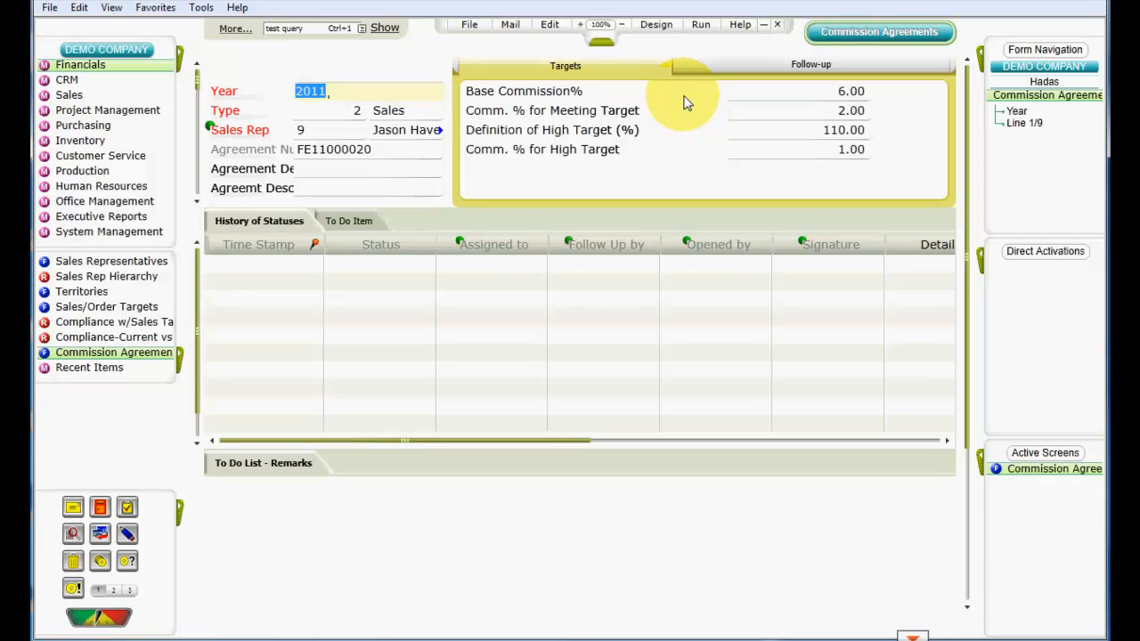
left_click(762, 100)
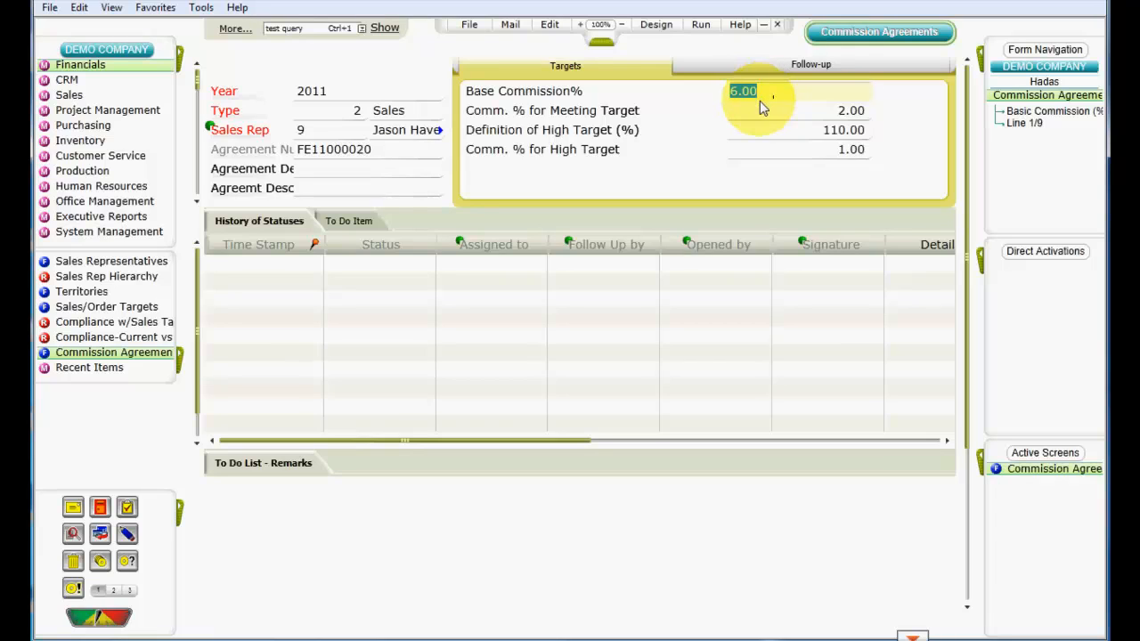
left_click(762, 117)
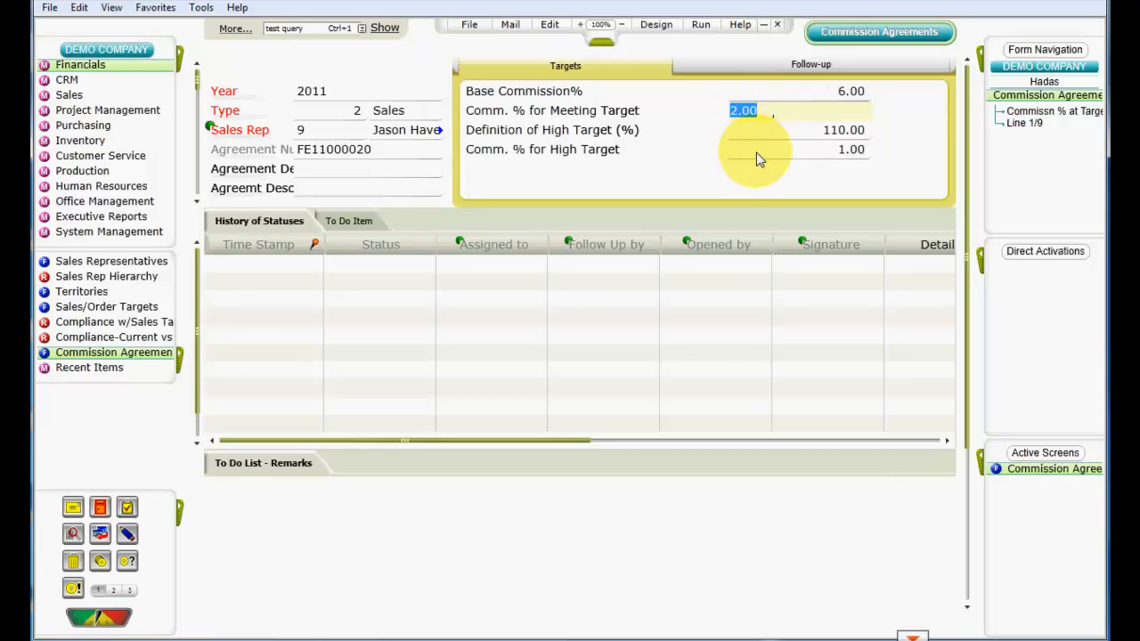
left_click(756, 152)
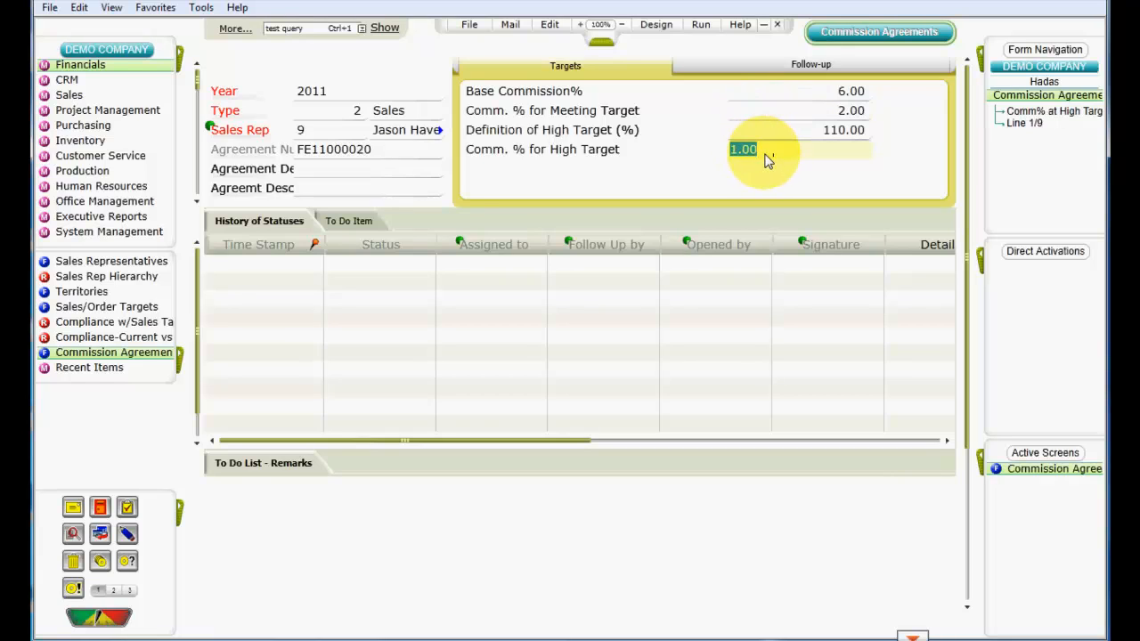
left_click(772, 135)
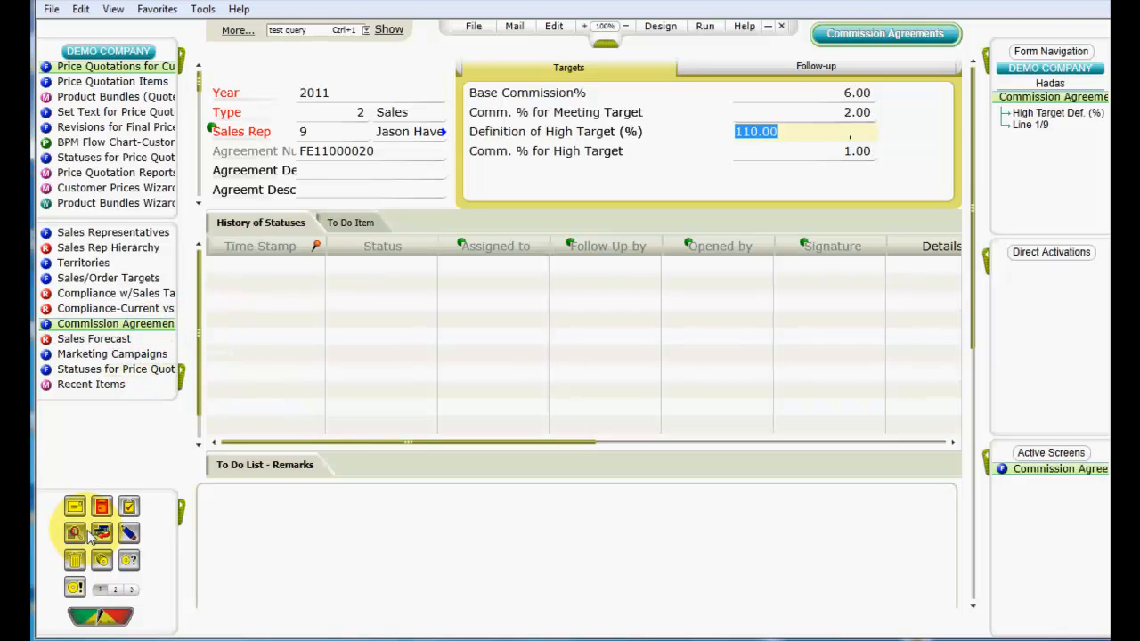
Step: Bring up the Sales Forecast Summary report for 2012 and review it
left_click(209, 608)
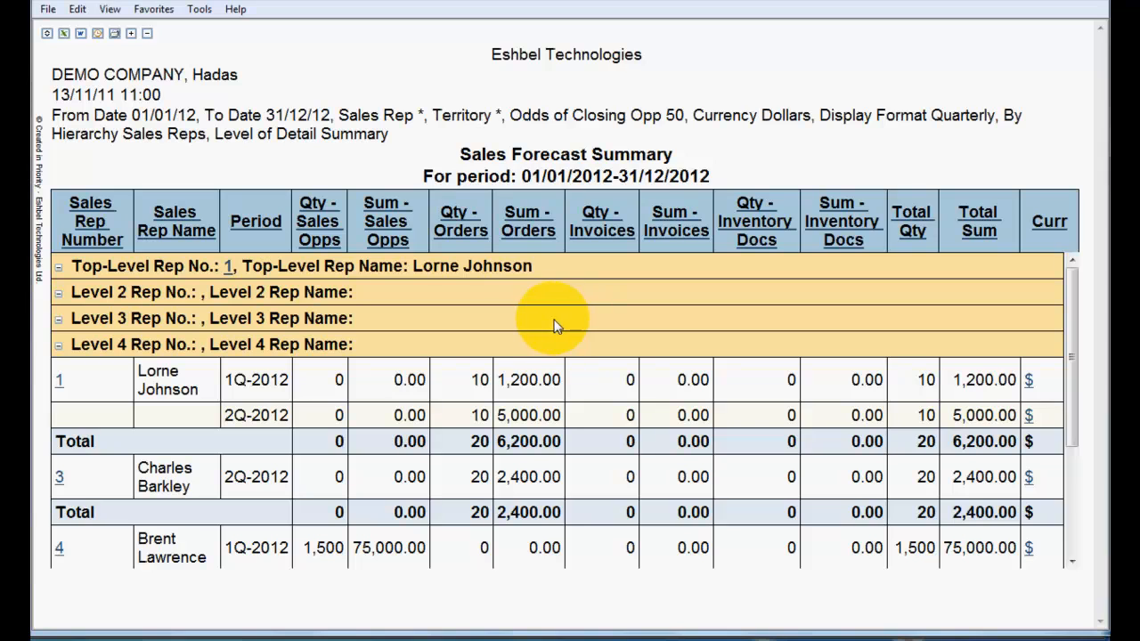
left_click(63, 638)
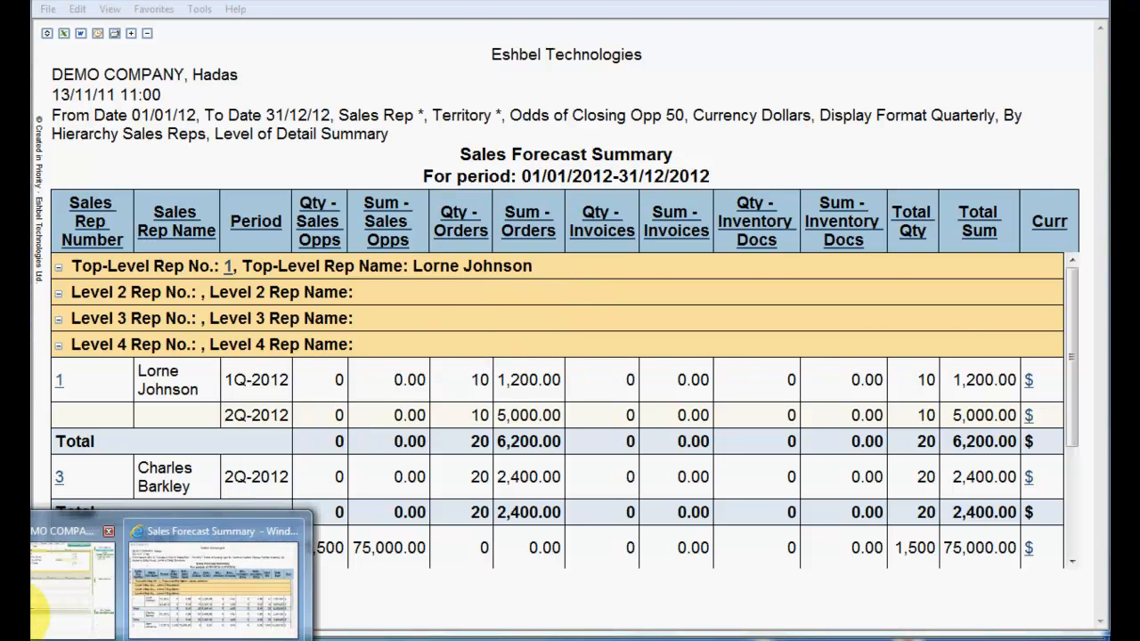
Step: Open Marketing Campaigns and review the Samsung campaign's progress rows by sales opportunity status
left_click(80, 570)
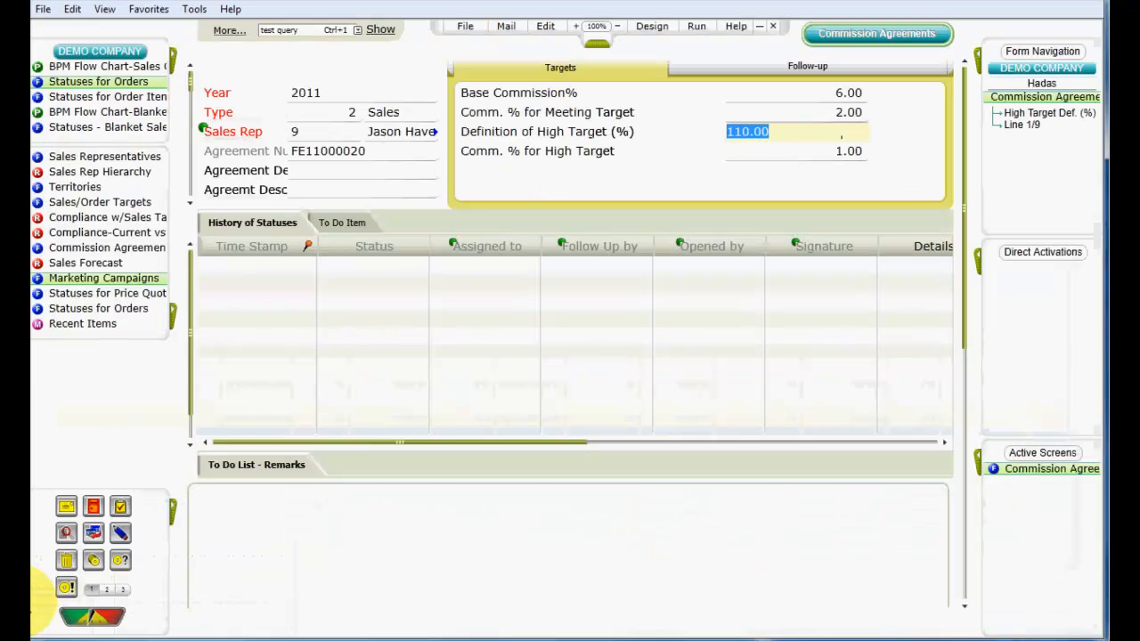
left_click(103, 279)
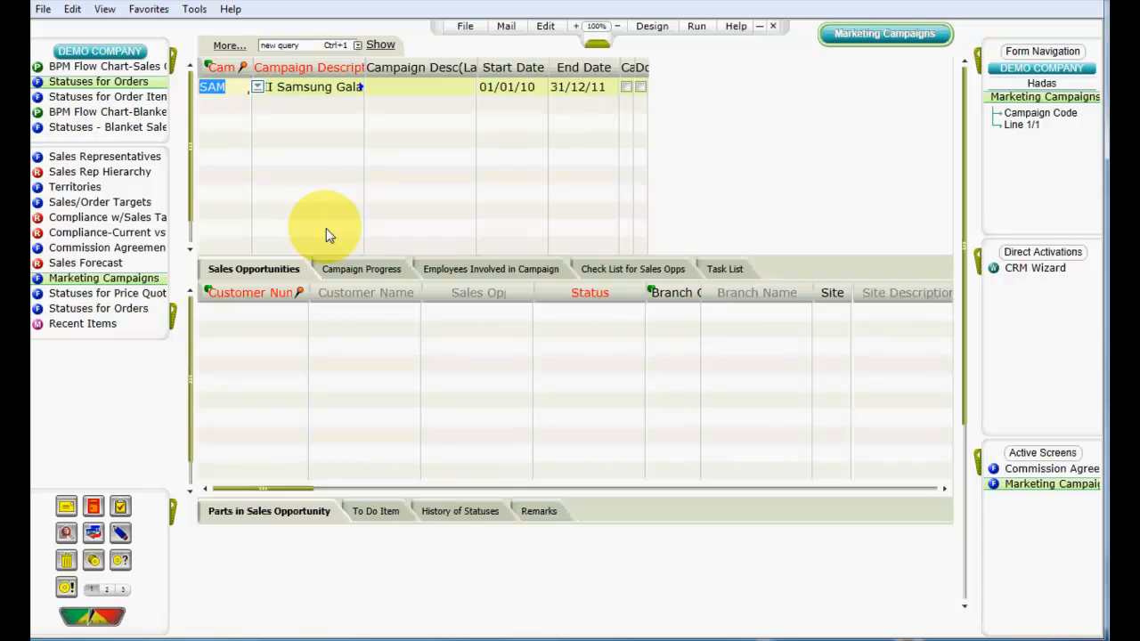
left_click(336, 272)
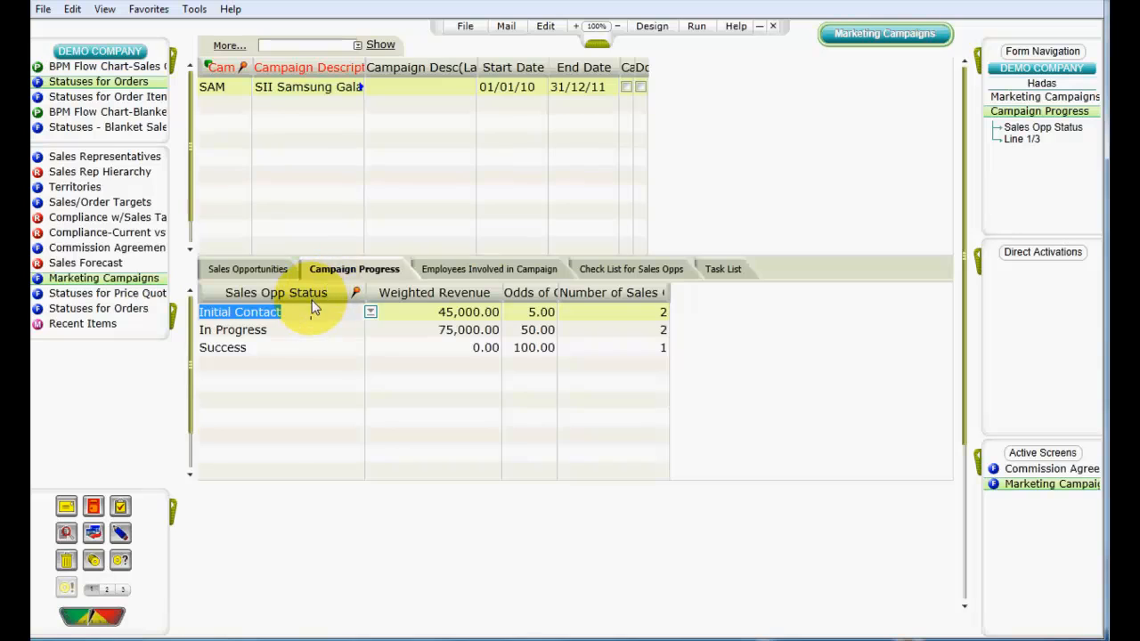
left_click(298, 331)
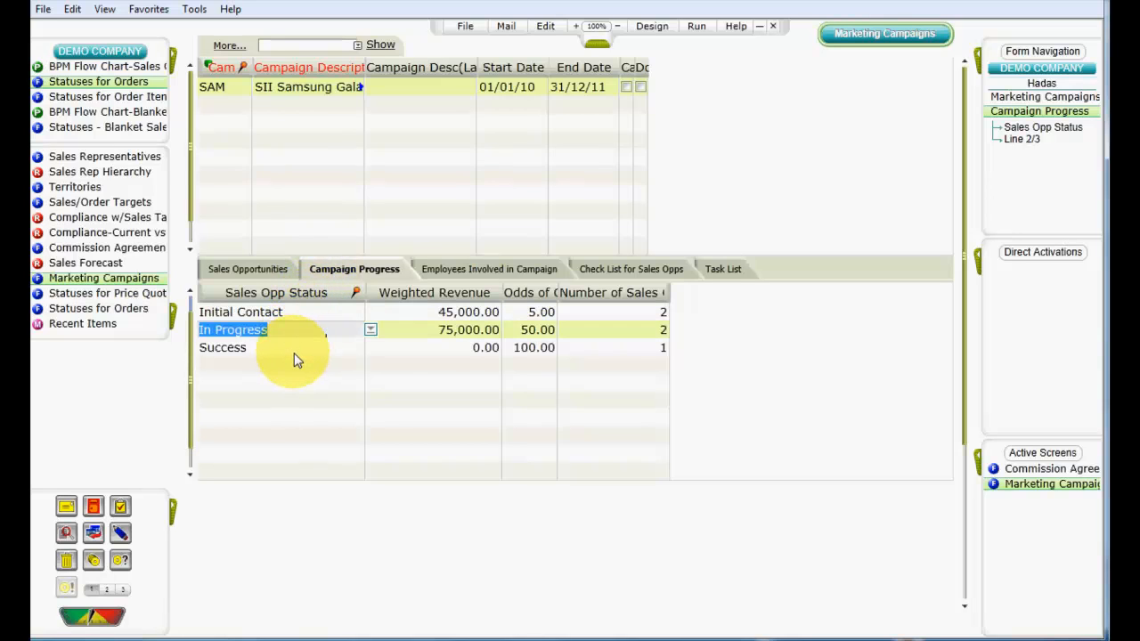
left_click(296, 357)
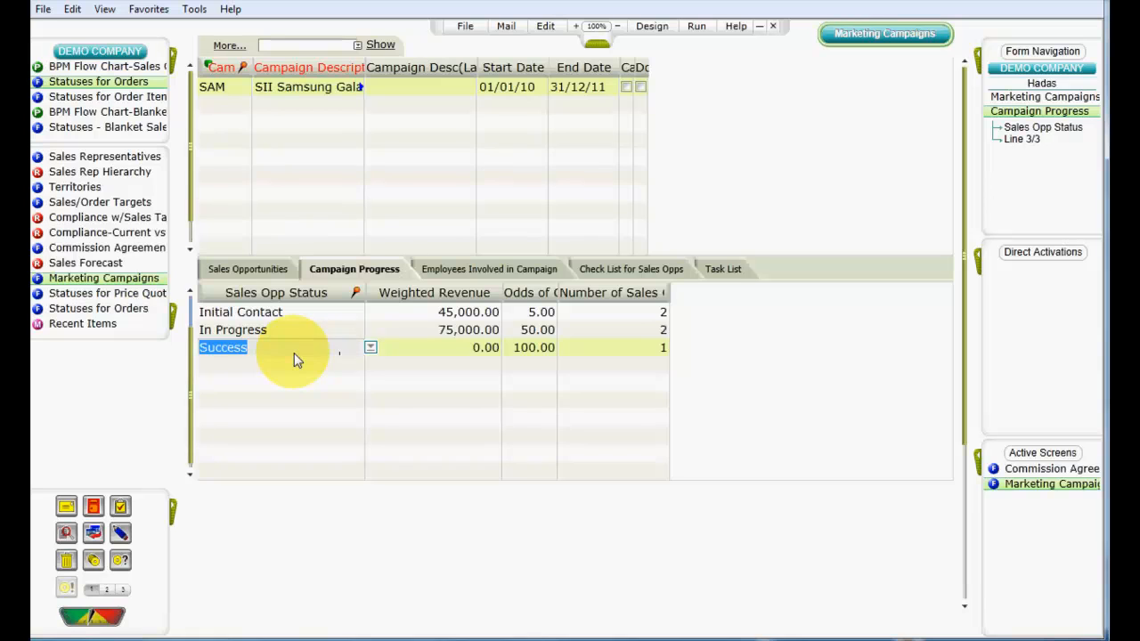
left_click(308, 350)
double_click(315, 350)
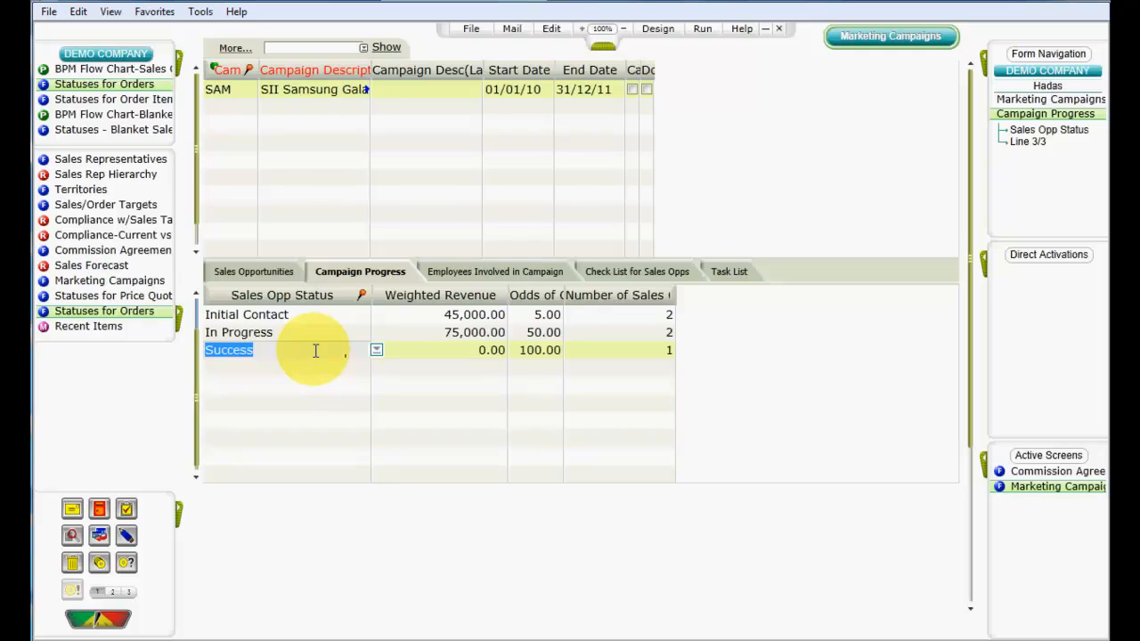
Step: Examine which sales opportunity status is linked to the Sent price quotation status and the Confirmed order status
left_click(154, 299)
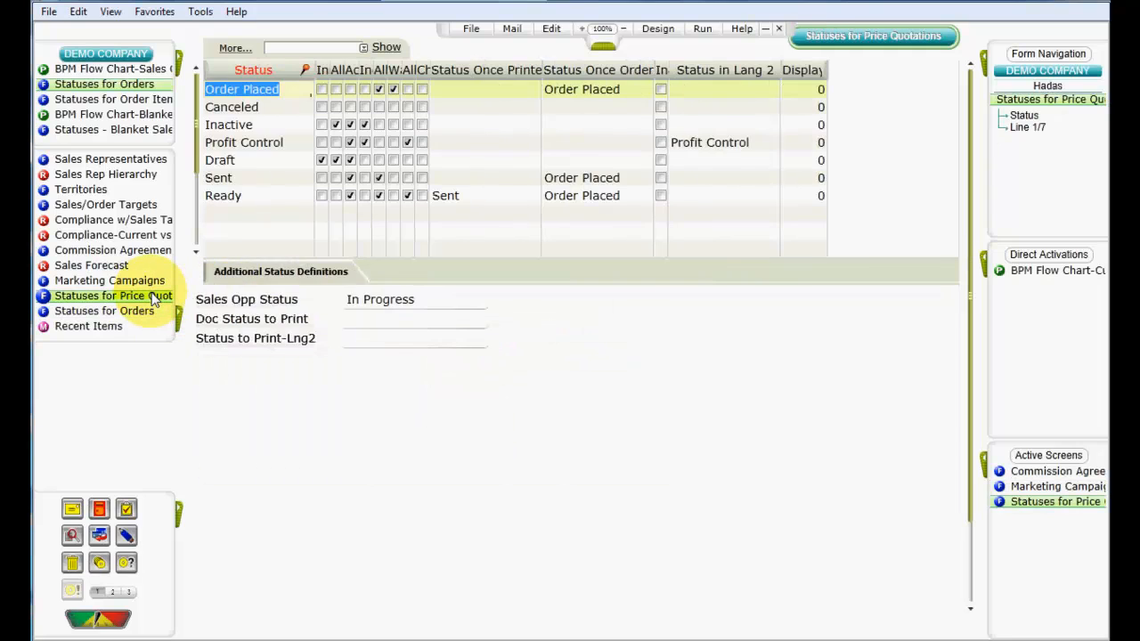
left_click(245, 178)
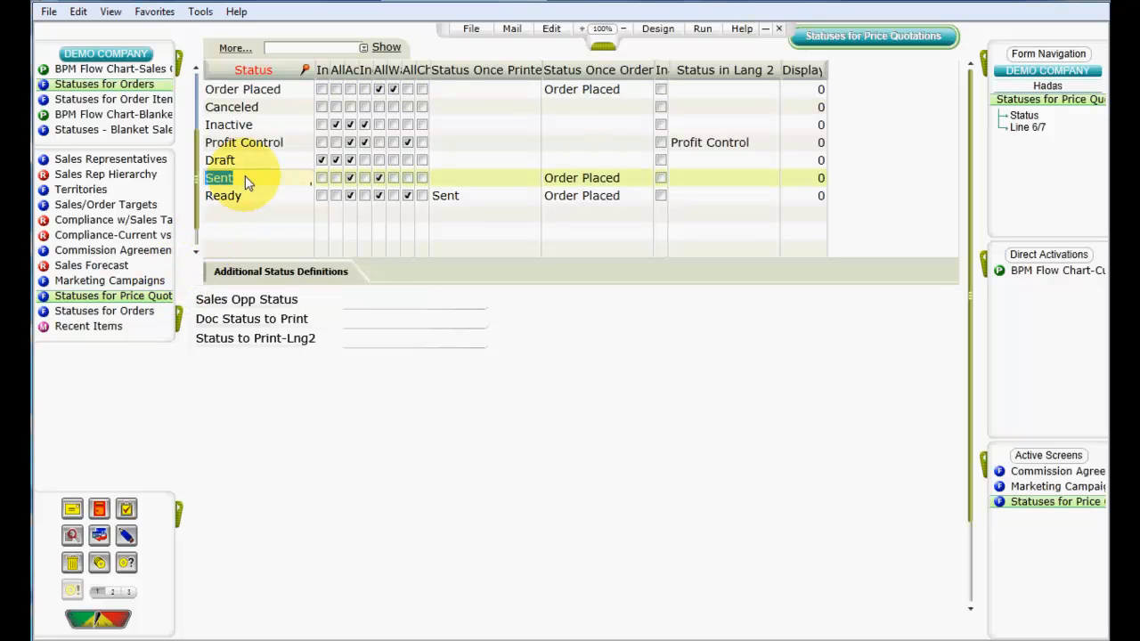
left_click(274, 272)
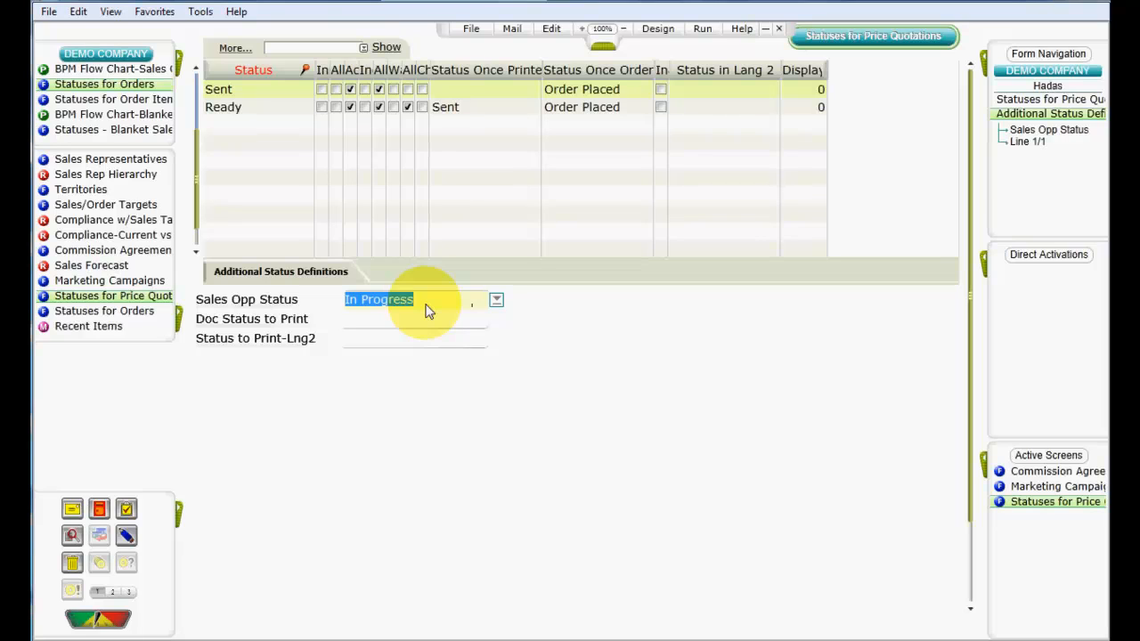
left_click(134, 319)
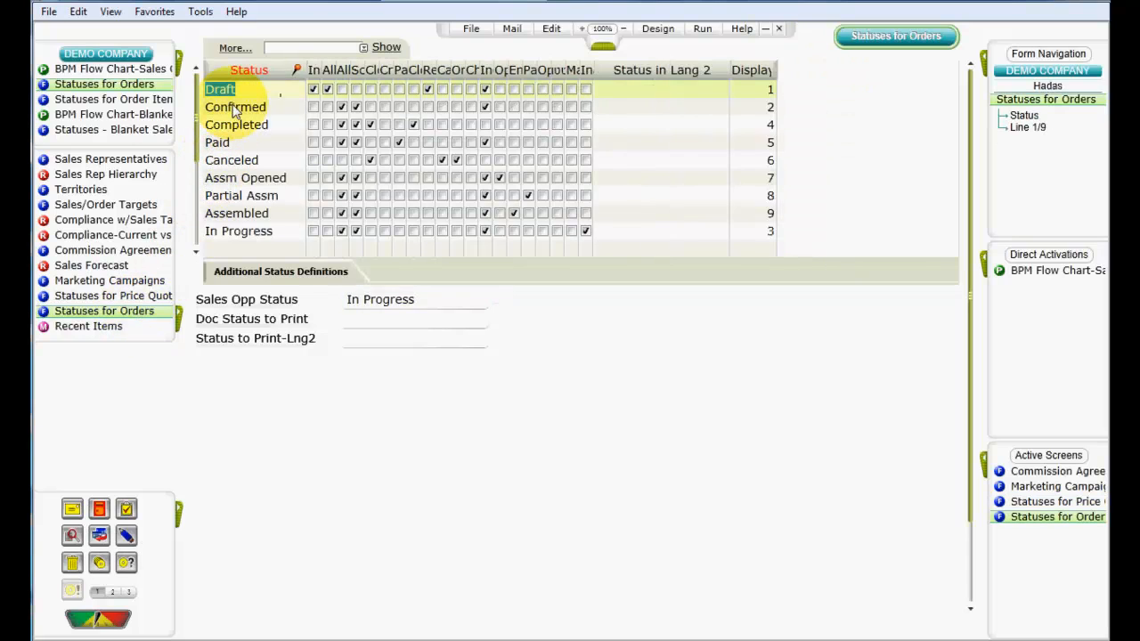
left_click(238, 108)
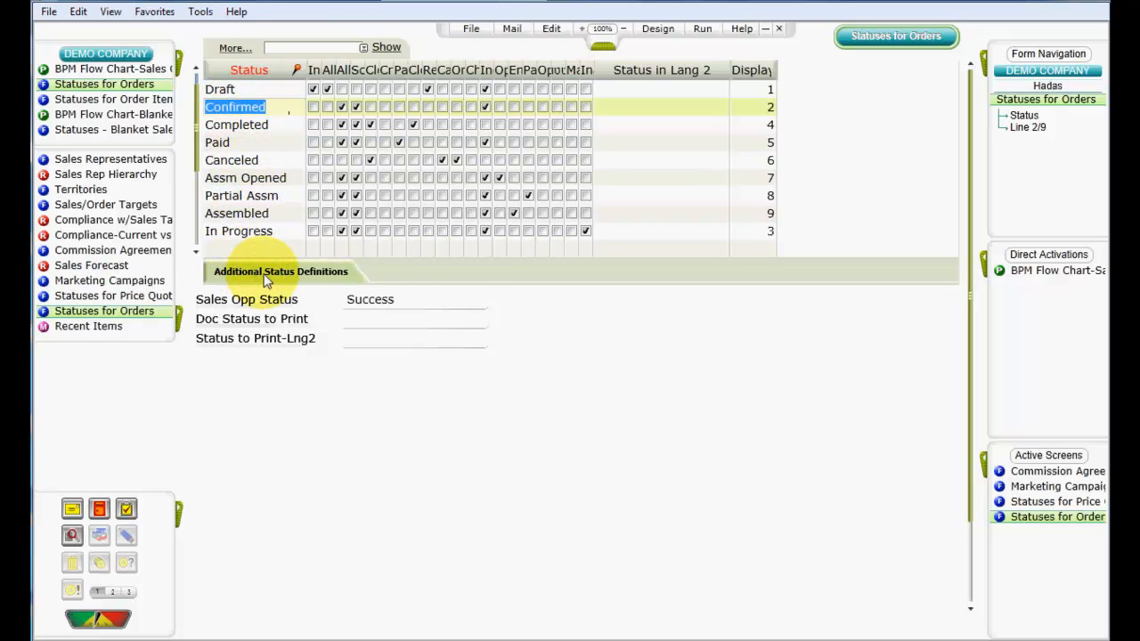
left_click(374, 303)
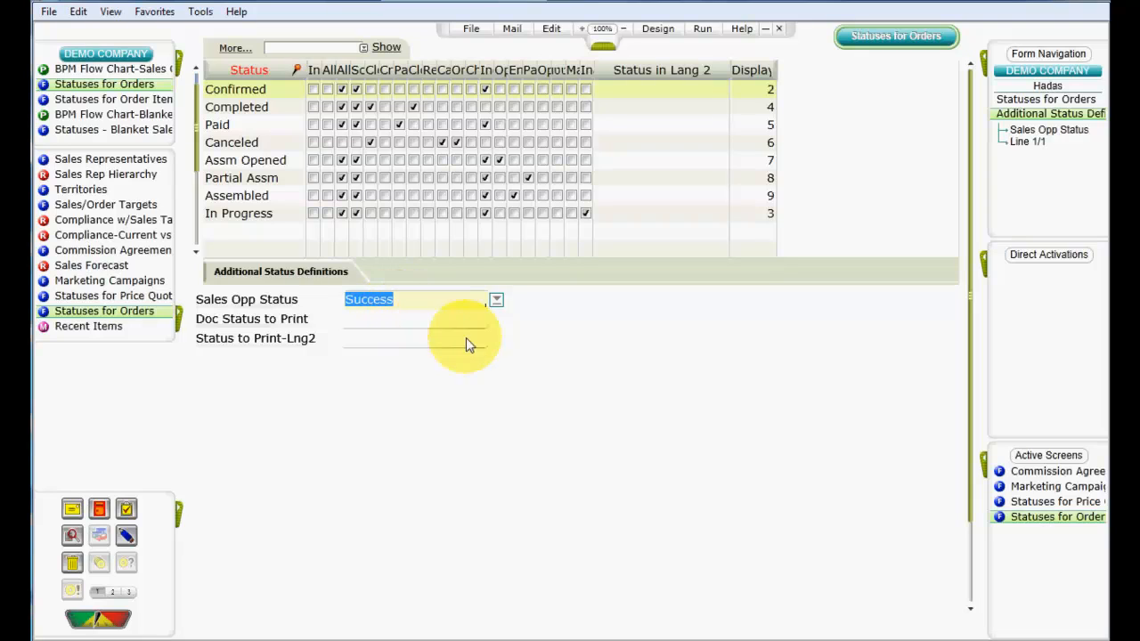
Step: Return to the Marketing Campaigns form and review the campaign's task list and its task notes
left_click(1034, 486)
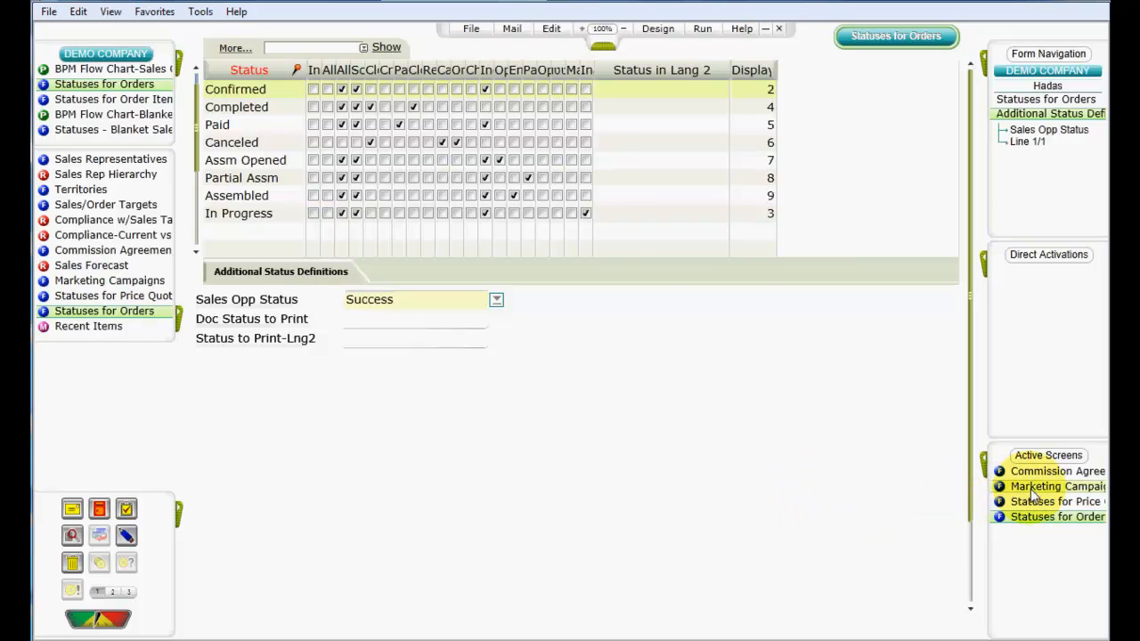
left_click(722, 273)
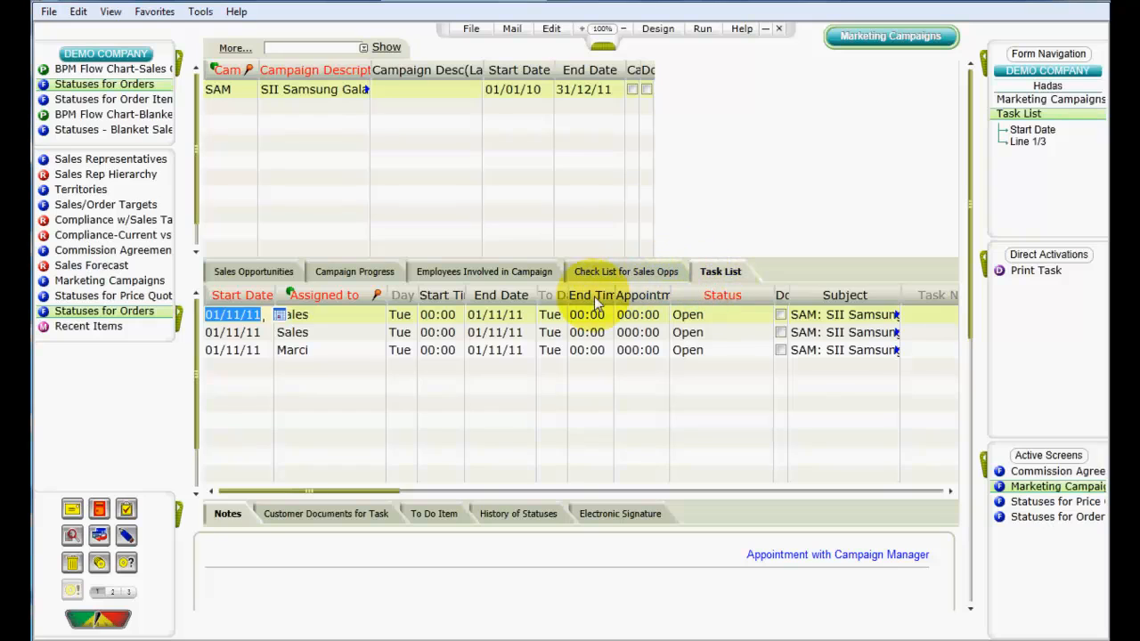
left_click(228, 513)
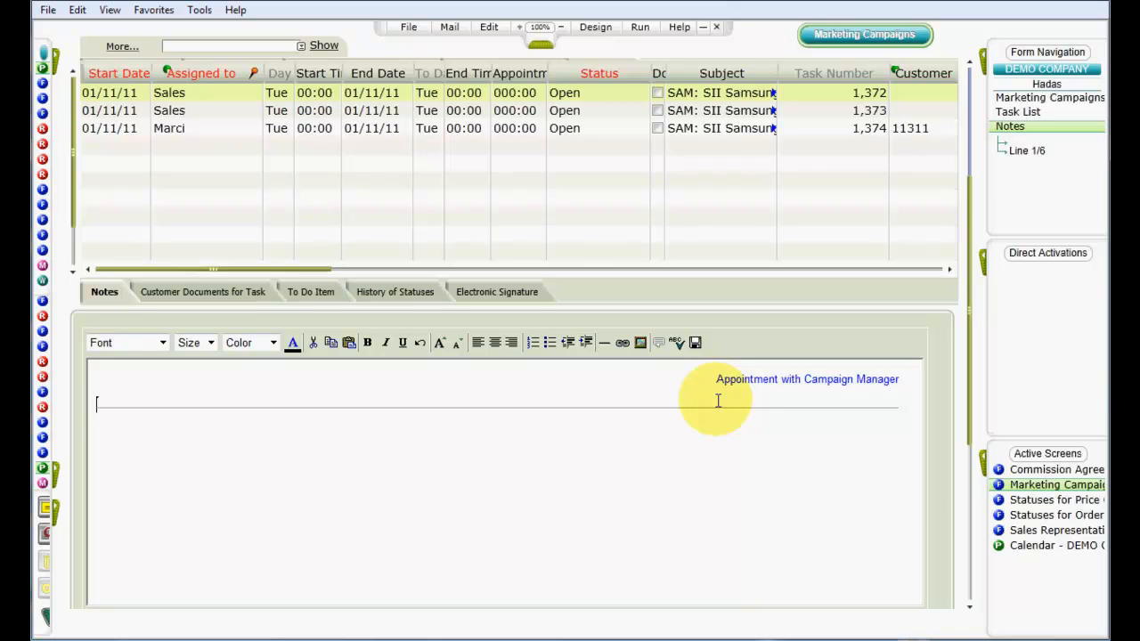
left_click(1031, 545)
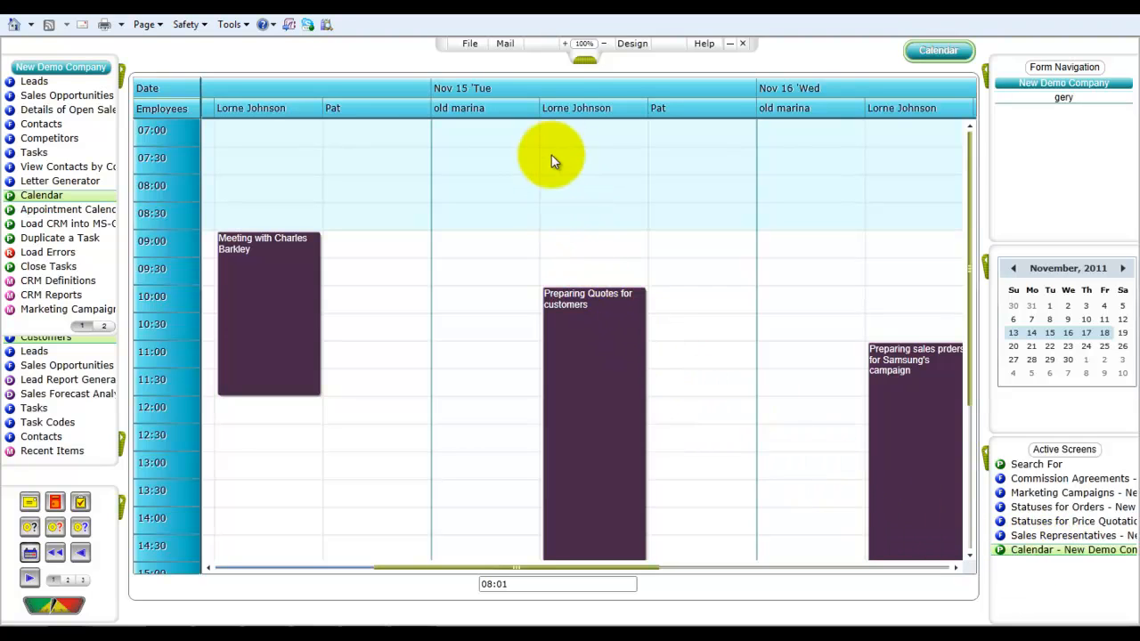
left_click(545, 45)
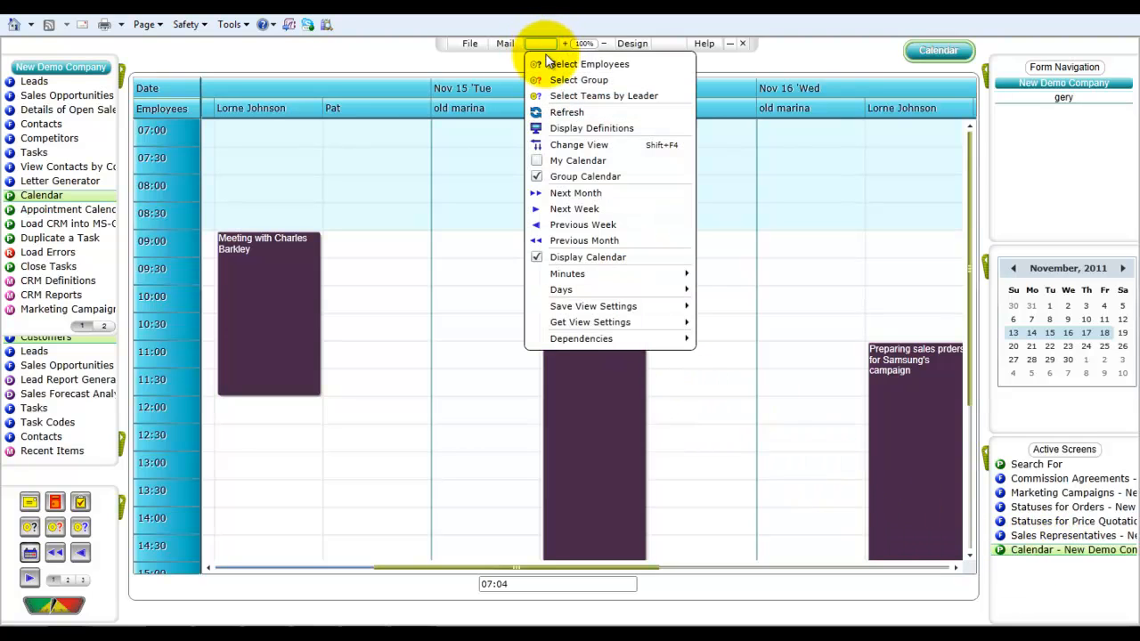
left_click(546, 65)
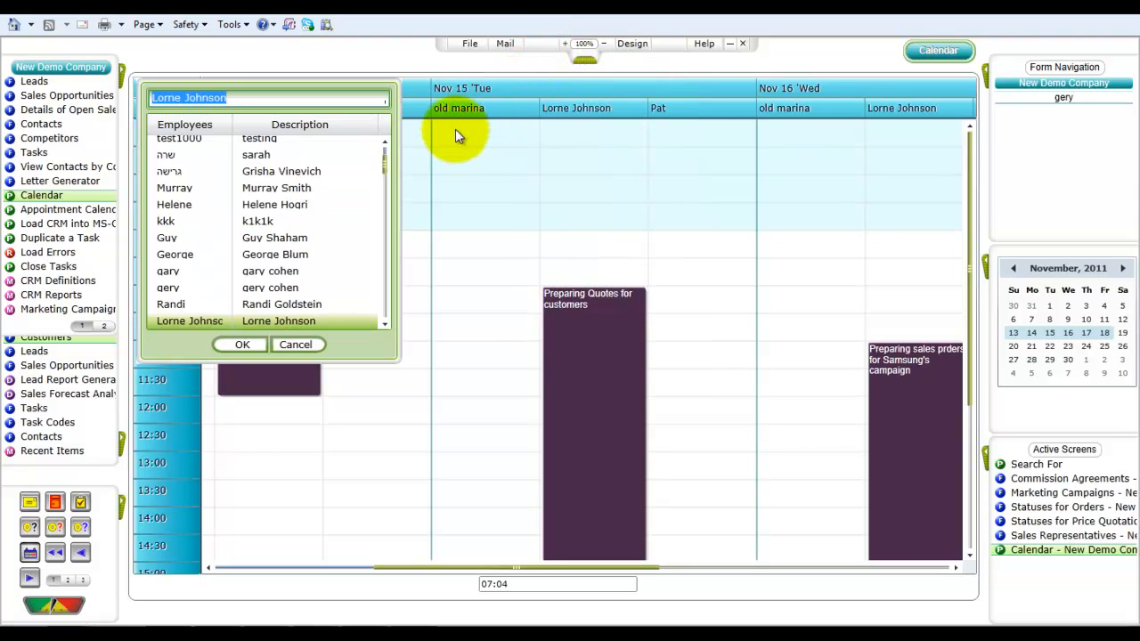
left_click(242, 344)
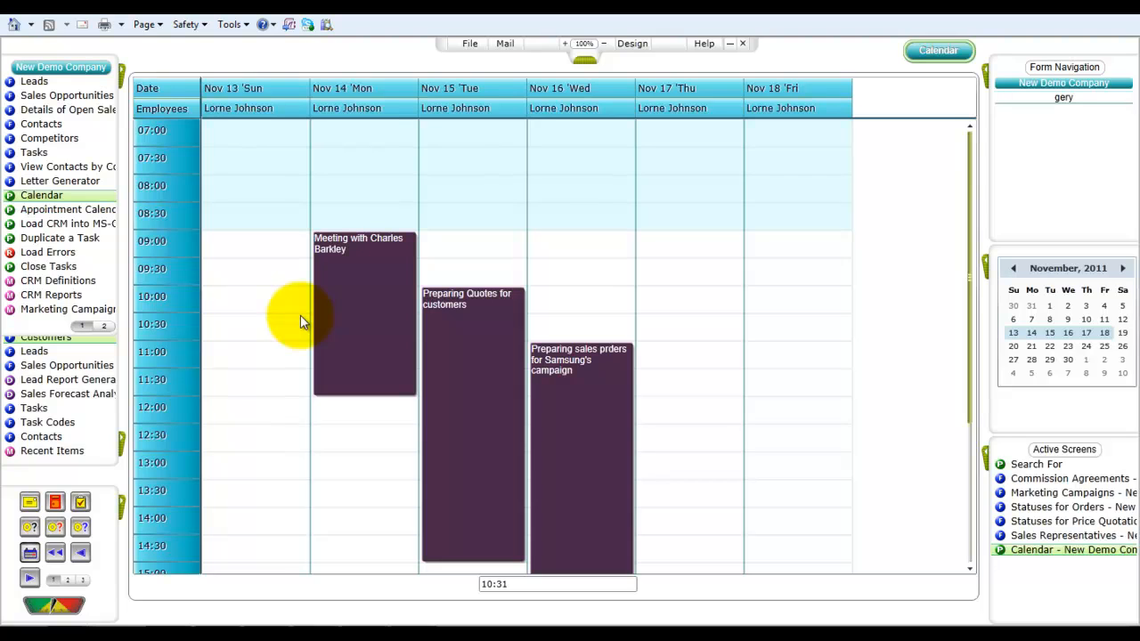
left_click(505, 44)
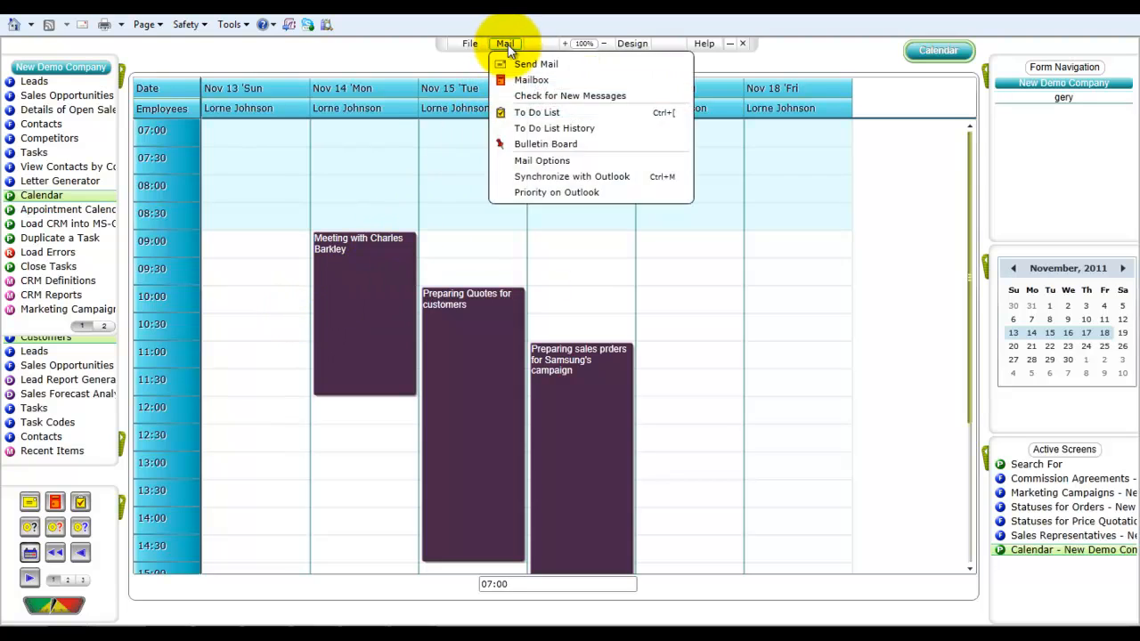
left_click(514, 117)
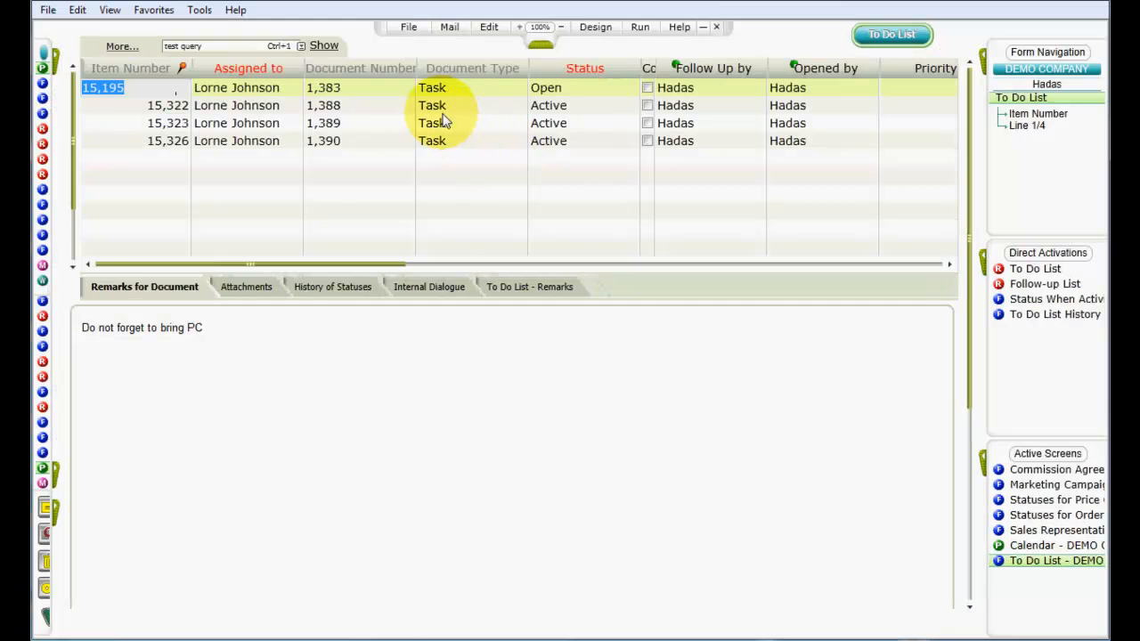
left_click(286, 88)
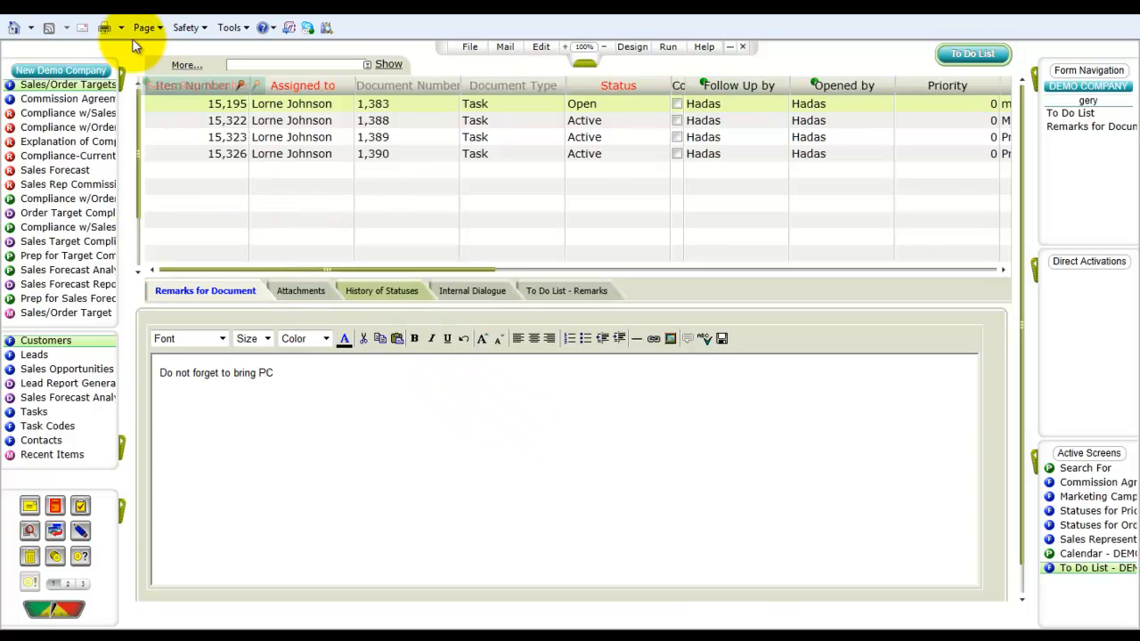
Step: Open Sales/Order Targets, retrieve target FC12000005 for 2012, and show its target items
left_click(123, 75)
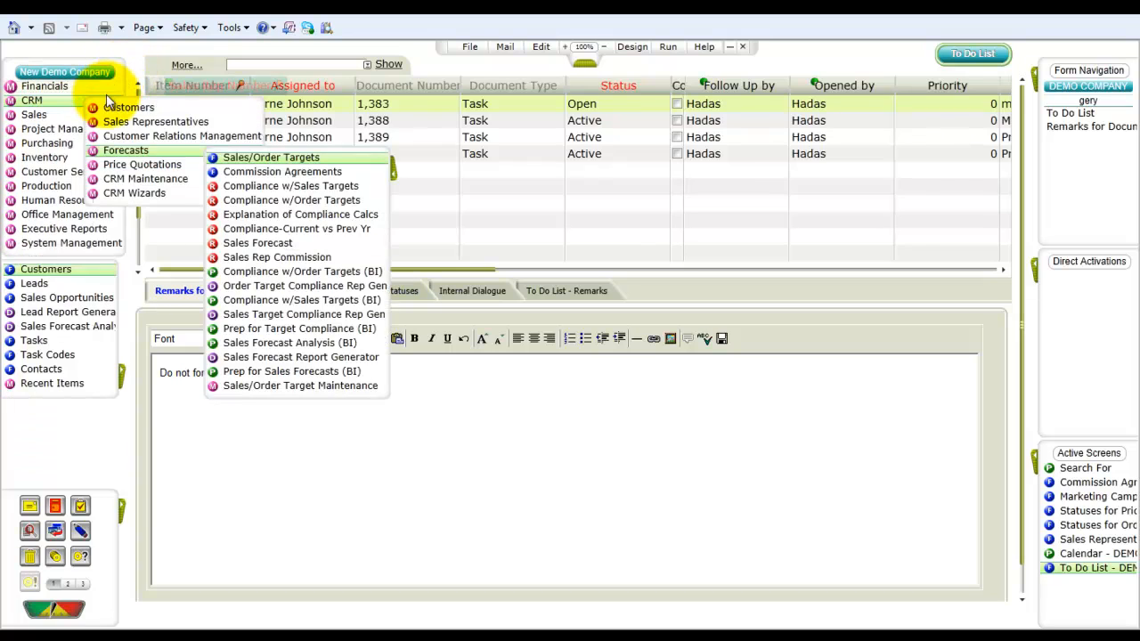
left_click(258, 158)
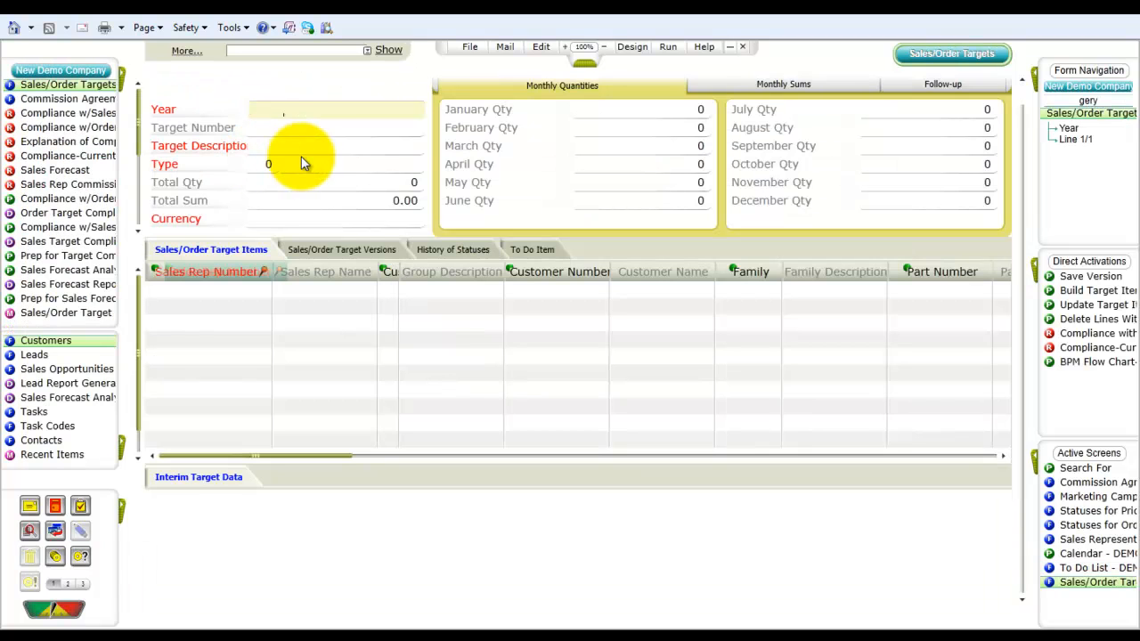
left_click(293, 131)
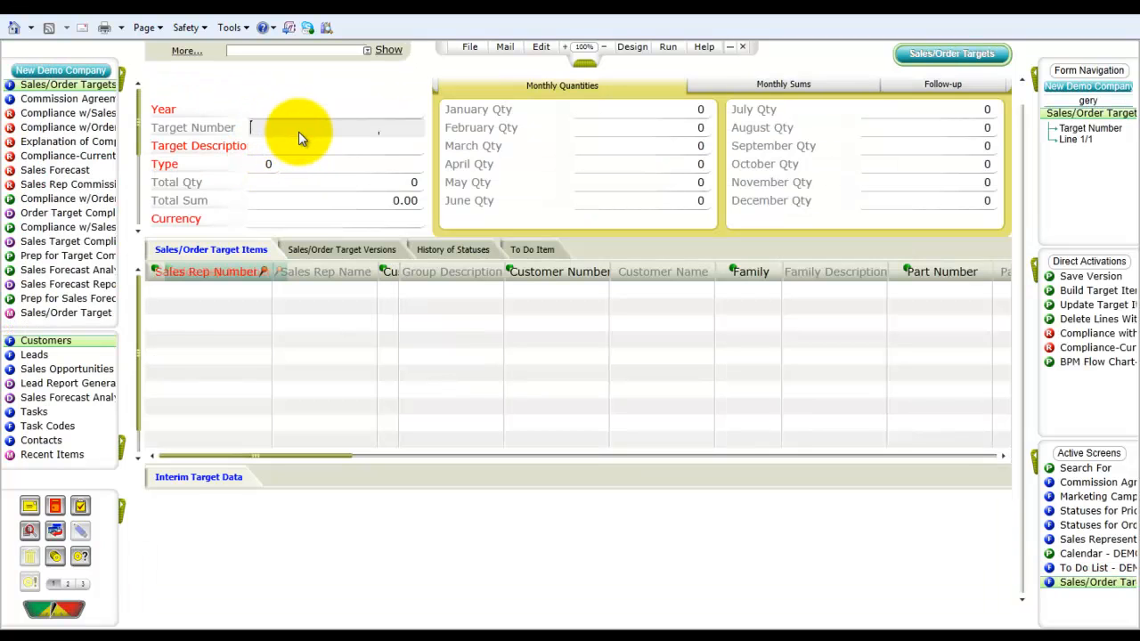
key("F4")
type("*0005")
key("Return")
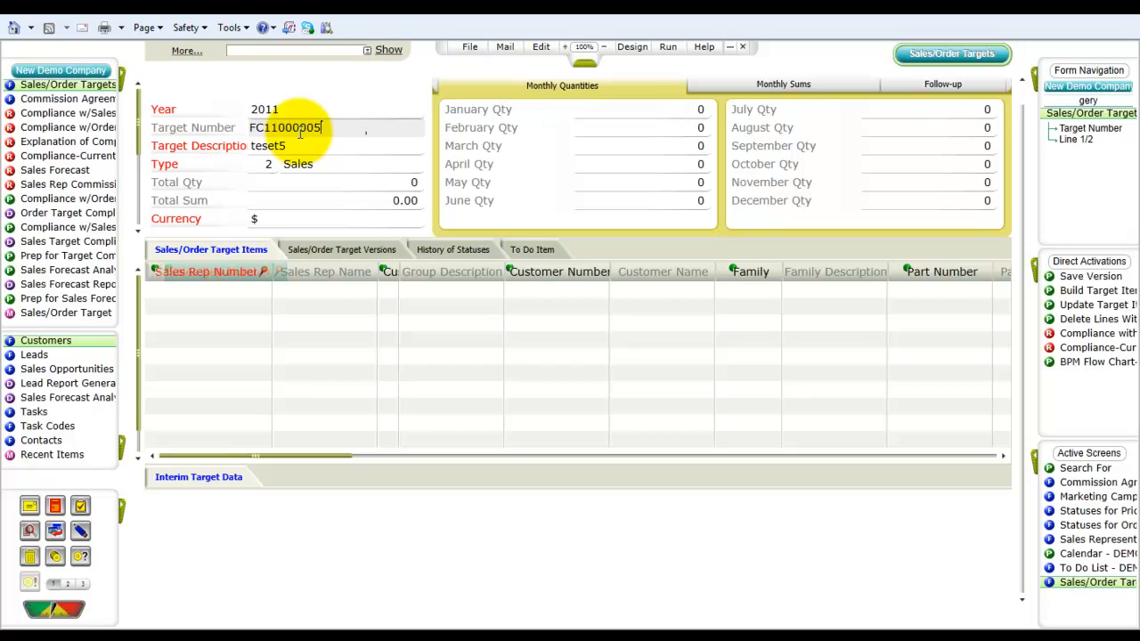
key("F8")
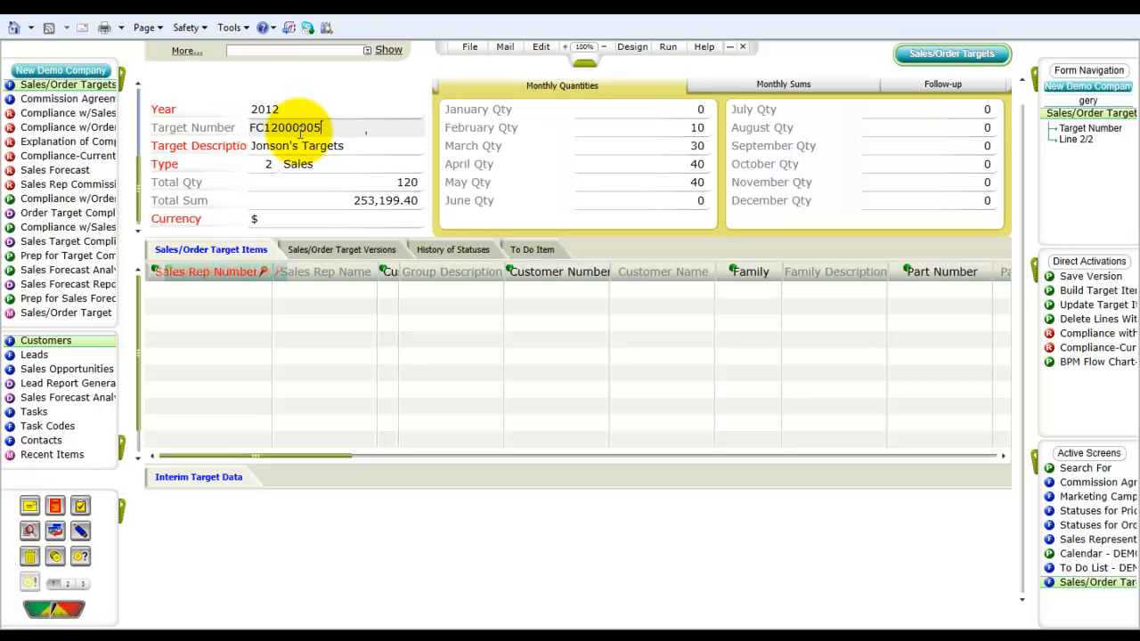
left_click(253, 252)
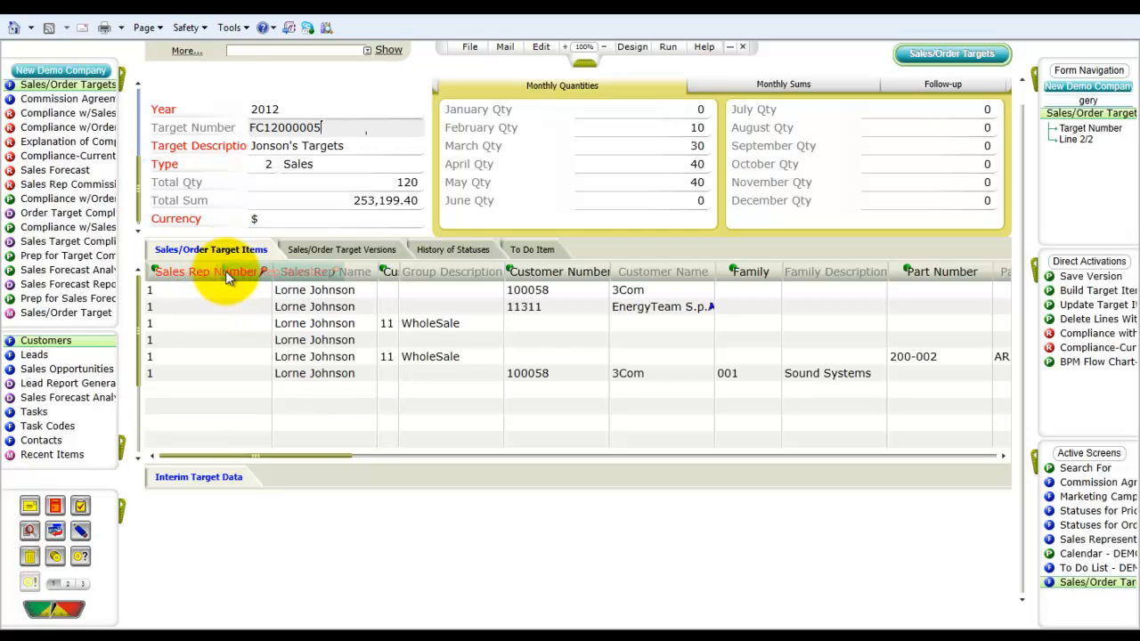
Step: Sort the target items by sales rep number and launch the Sales Opportunity Analysis (BI) by Sales Rep Number
left_click(157, 271)
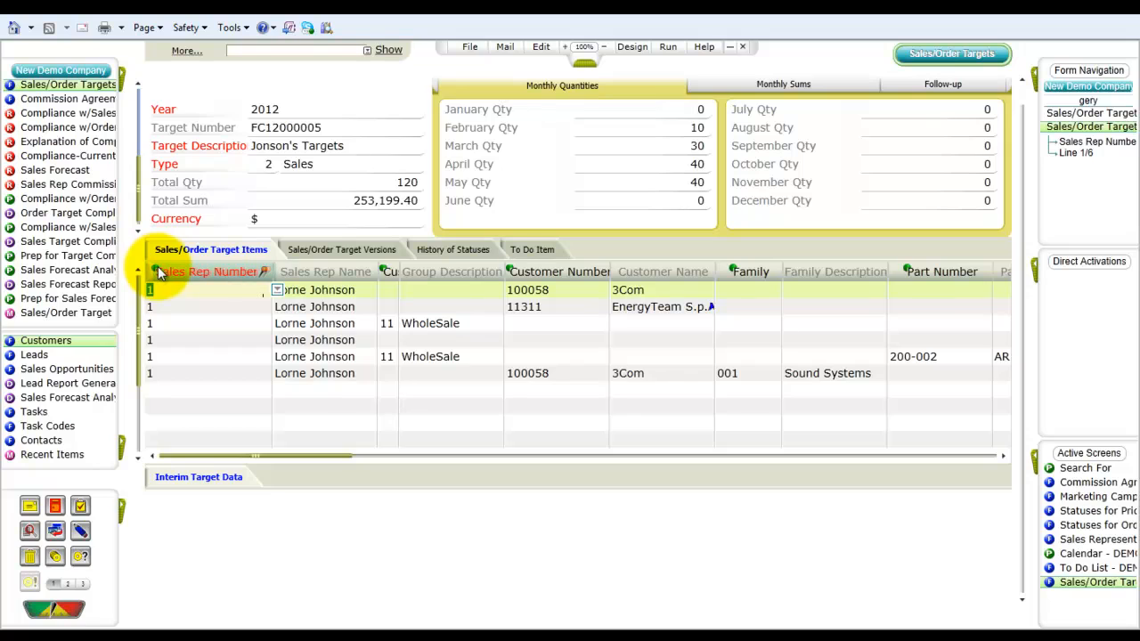
left_click(157, 271)
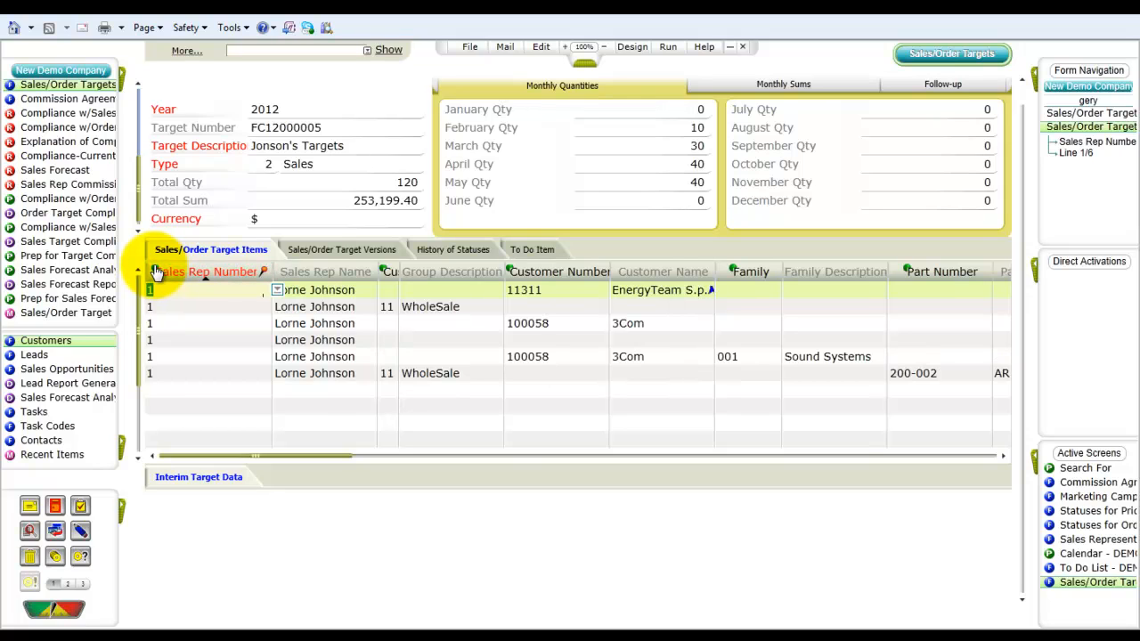
right_click(157, 271)
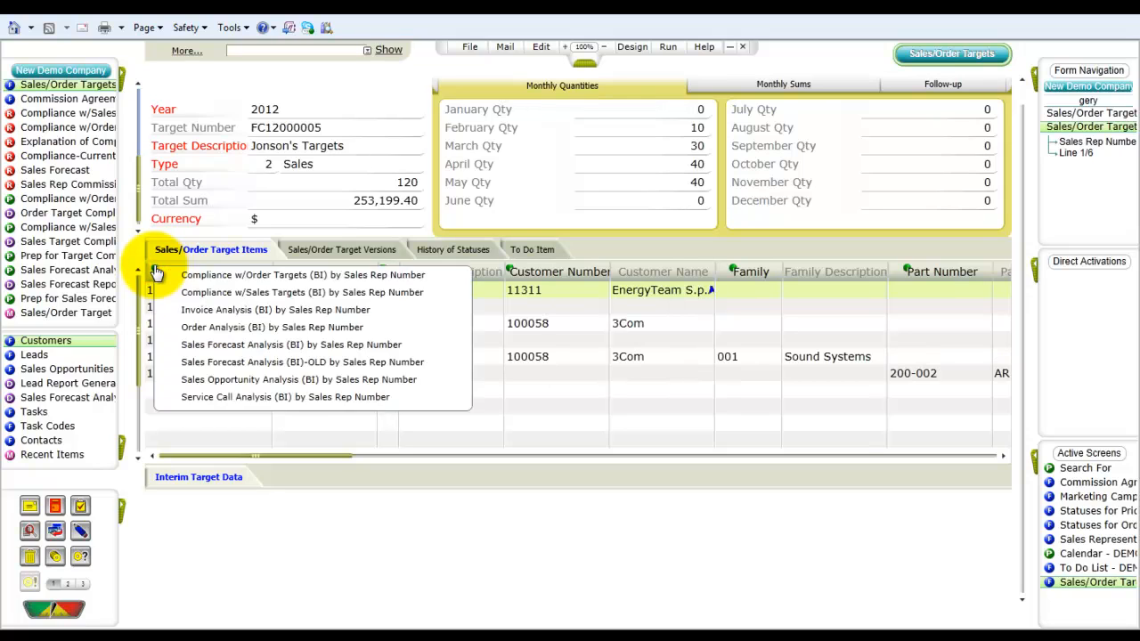
left_click(199, 383)
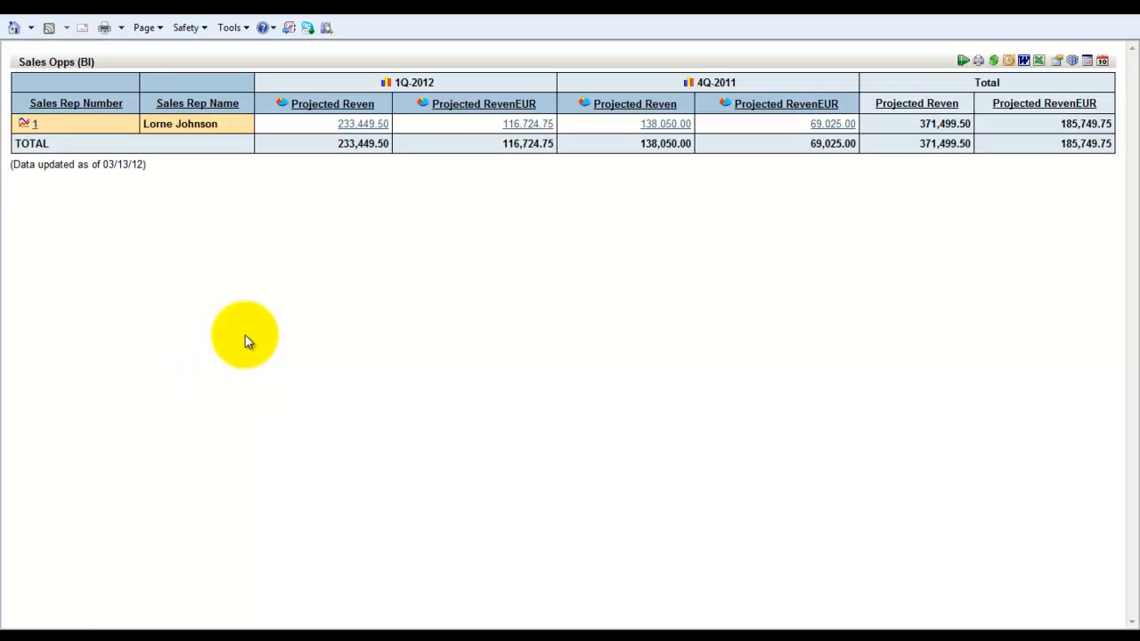
Step: Reset the Sales Opps analysis and rerun it for 2012 and 2011, entire year, at quarterly level of detail
left_click(962, 62)
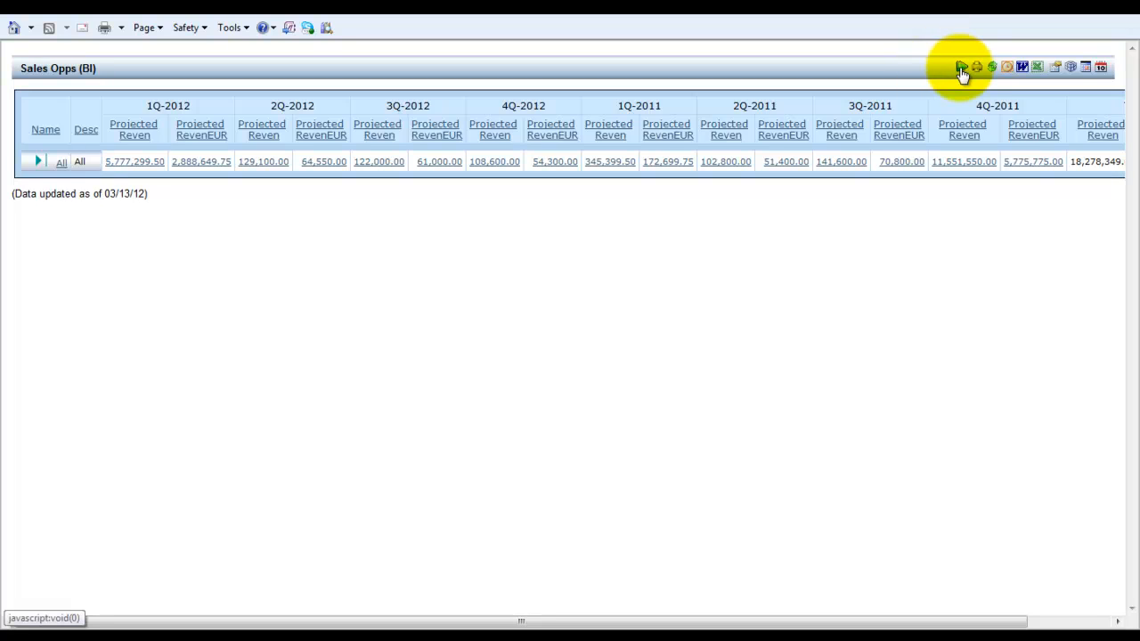
left_click(1102, 70)
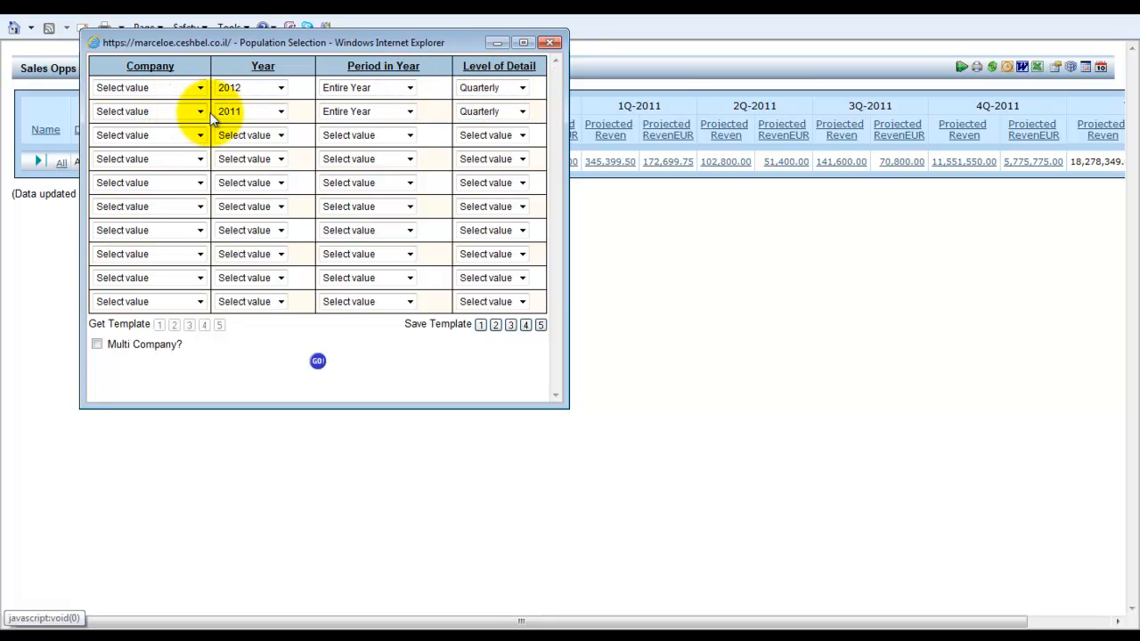
left_click(281, 113)
left_click(280, 114)
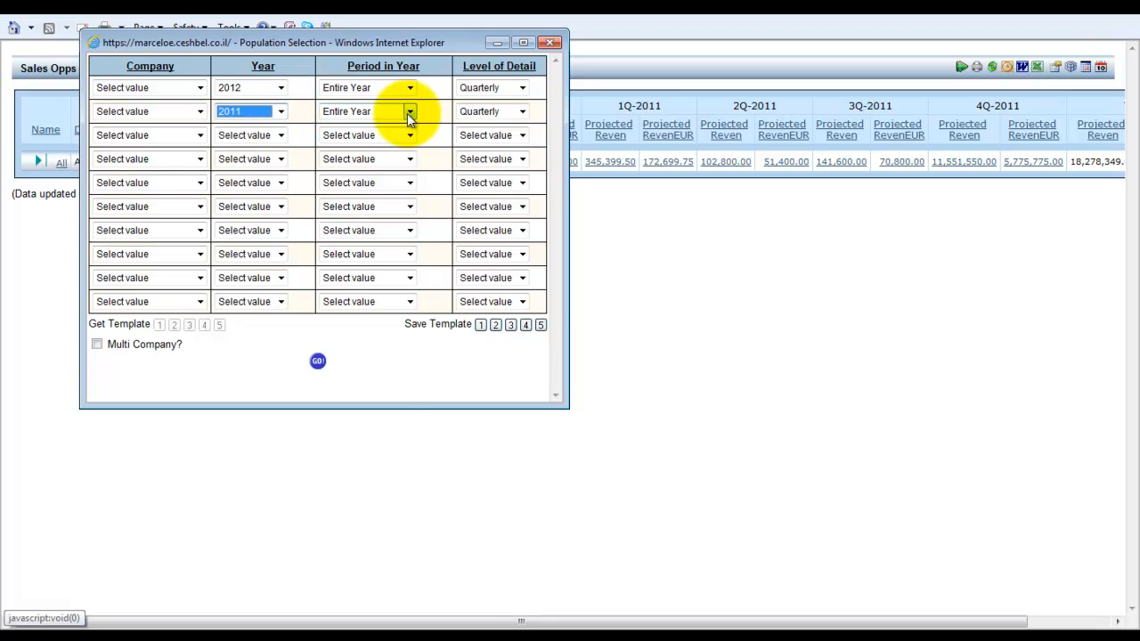
left_click(408, 113)
left_click(409, 114)
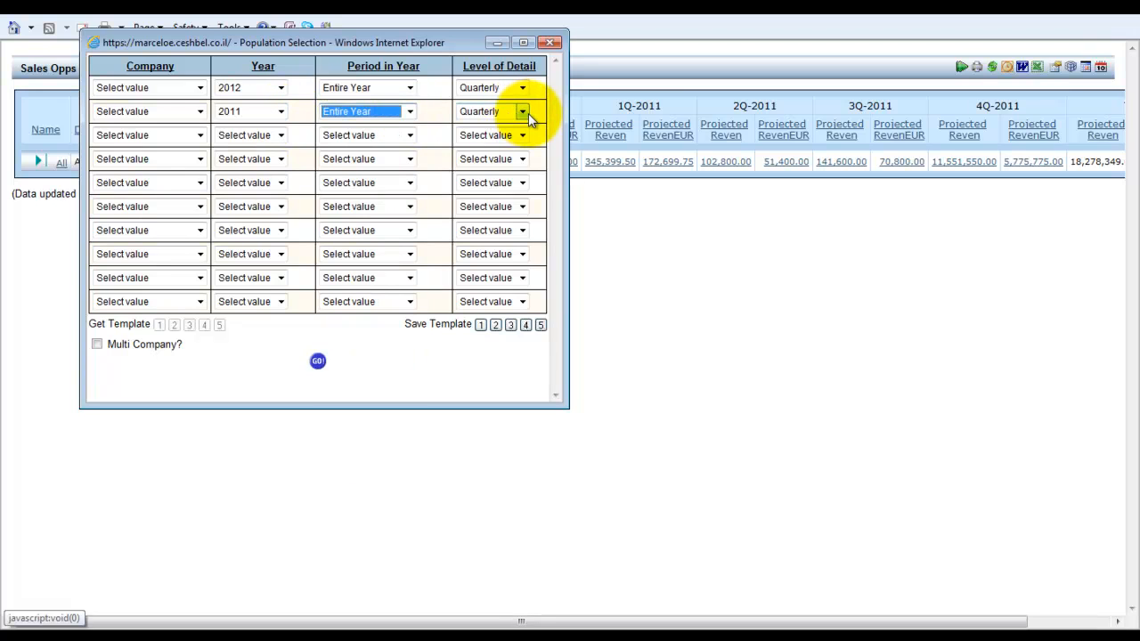
left_click(525, 114)
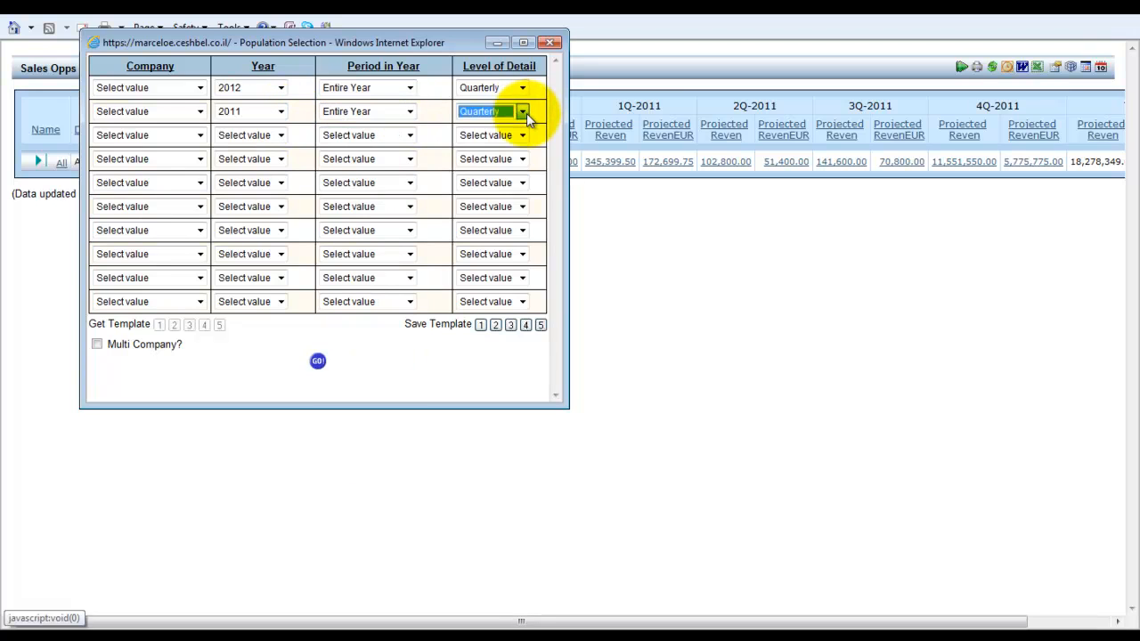
left_click(319, 363)
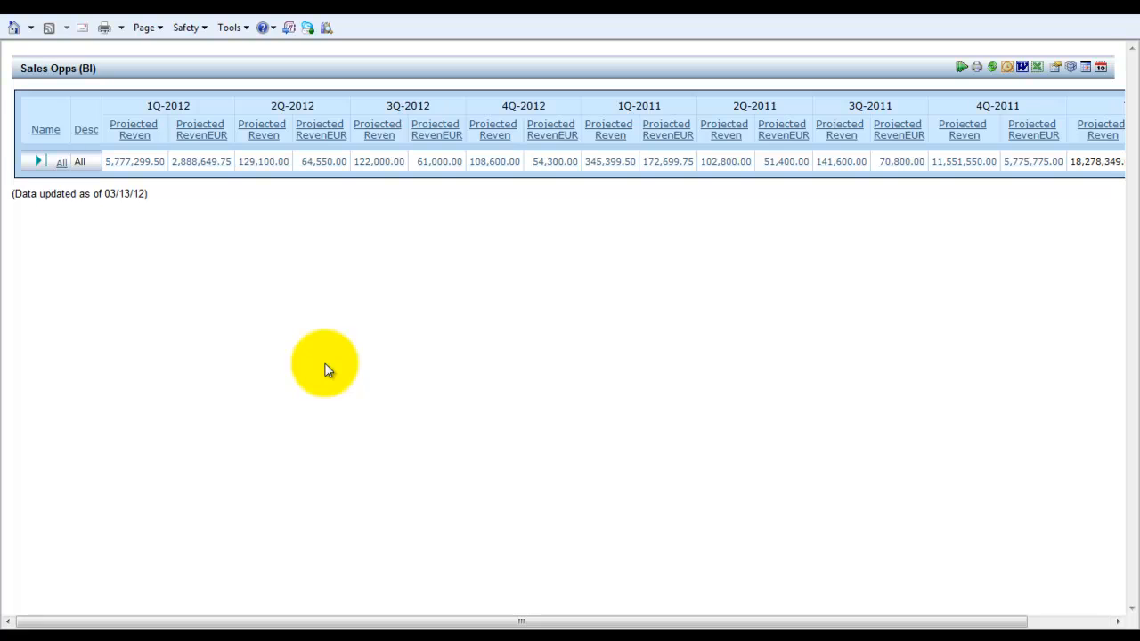
Step: Drill down all opportunities by Sales Rep Number, then Sales Rep Number 9 by Status Code
left_click(63, 168)
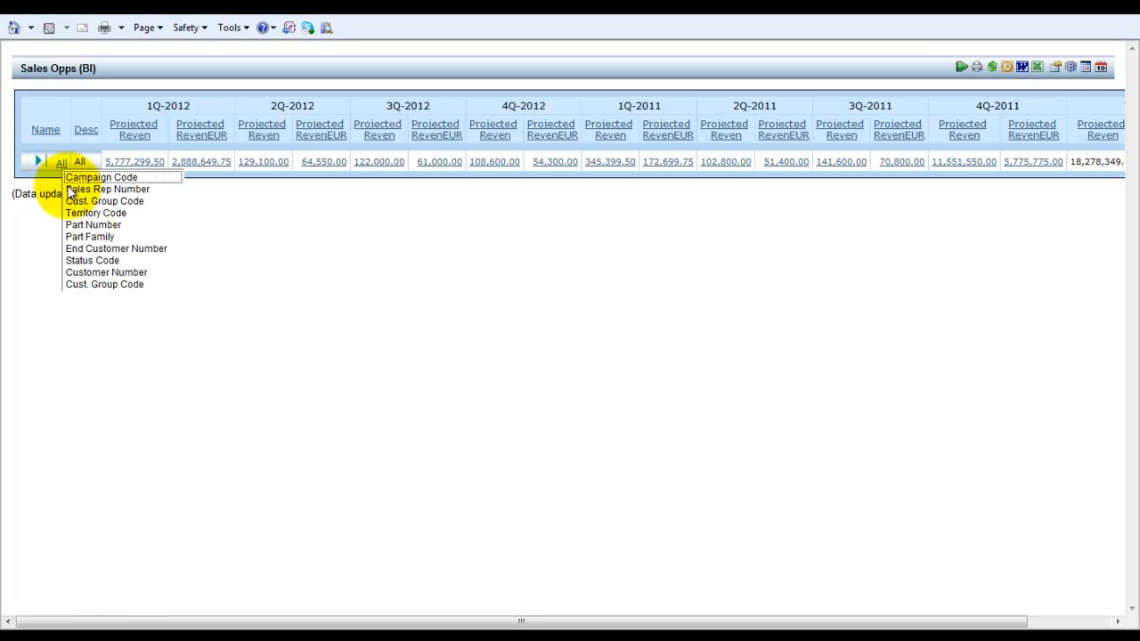
left_click(87, 188)
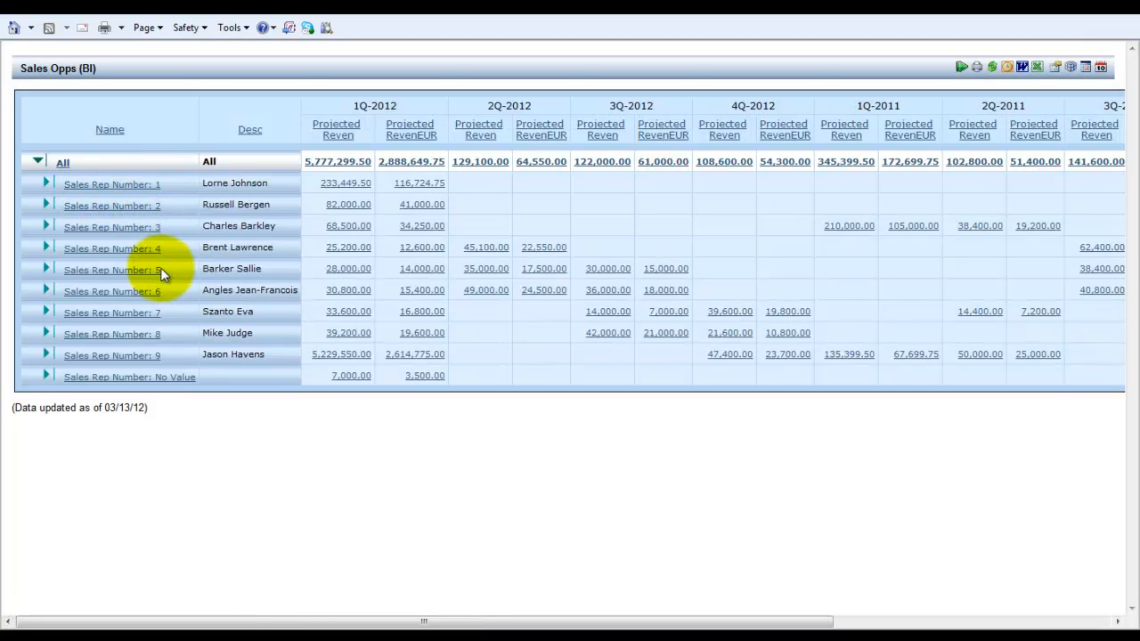
left_click(141, 357)
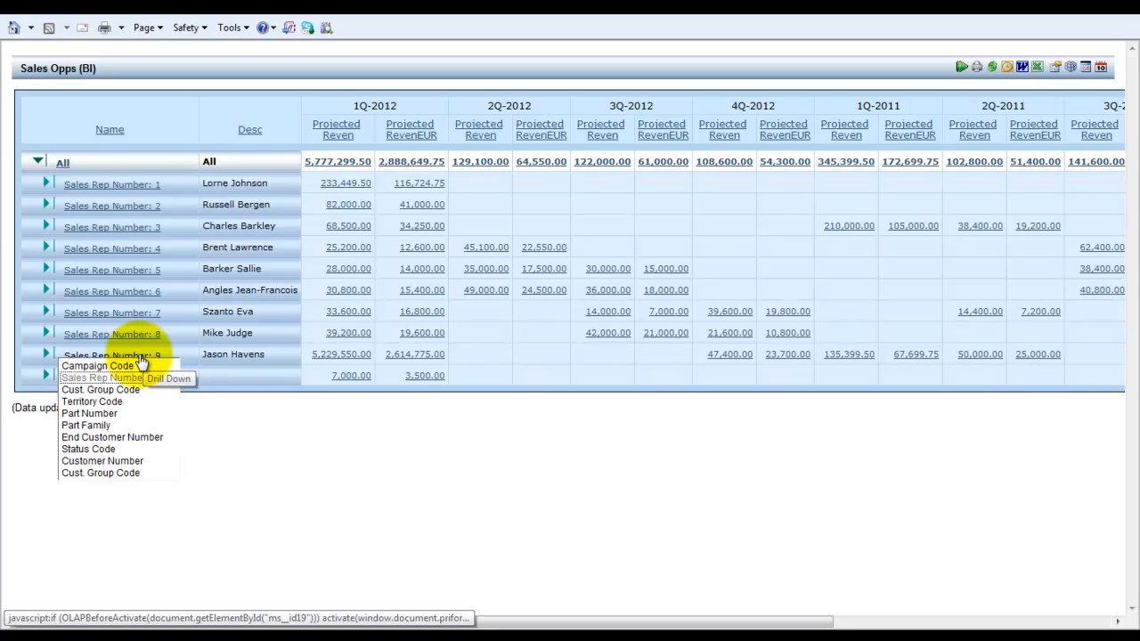
left_click(99, 450)
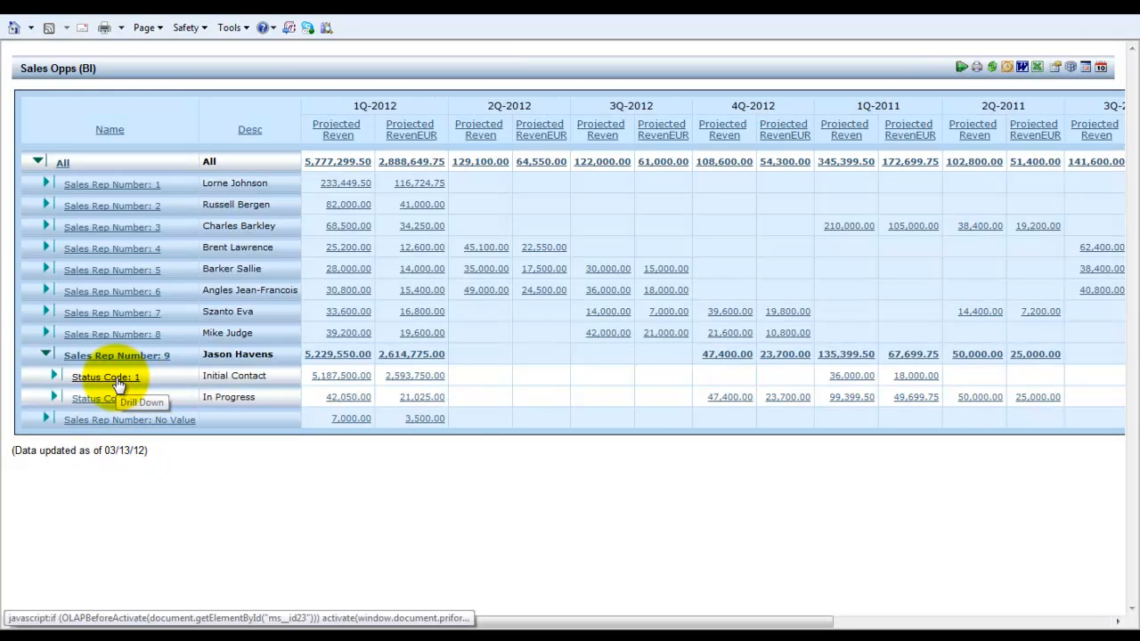
Step: Drill down Status Code 1 by Cust. Group Code and collapse it again
left_click(118, 382)
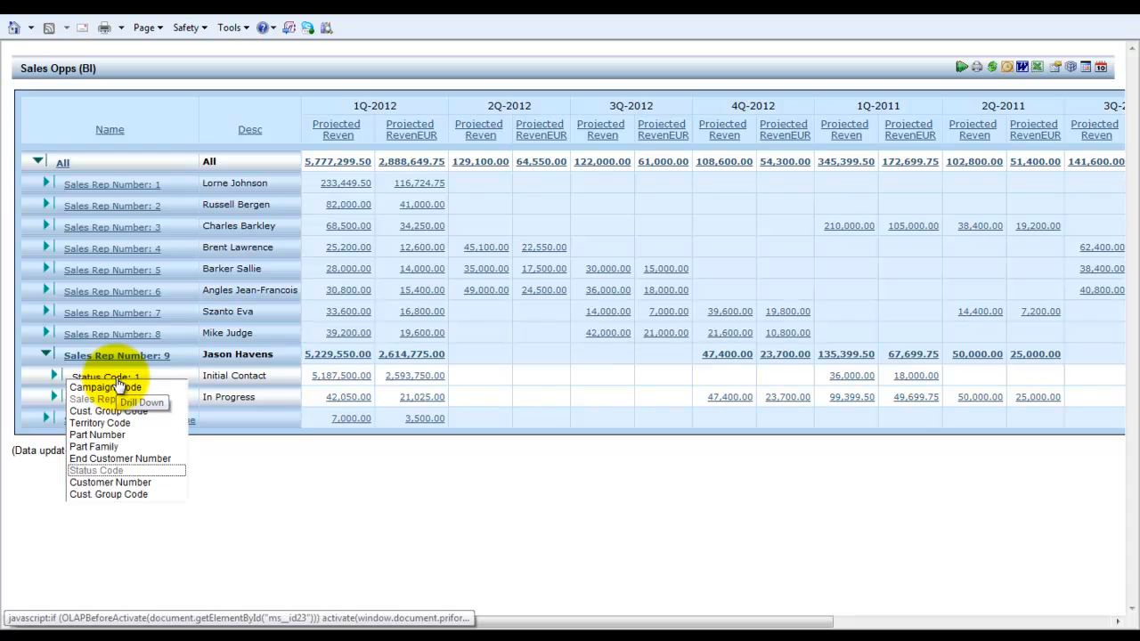
left_click(110, 494)
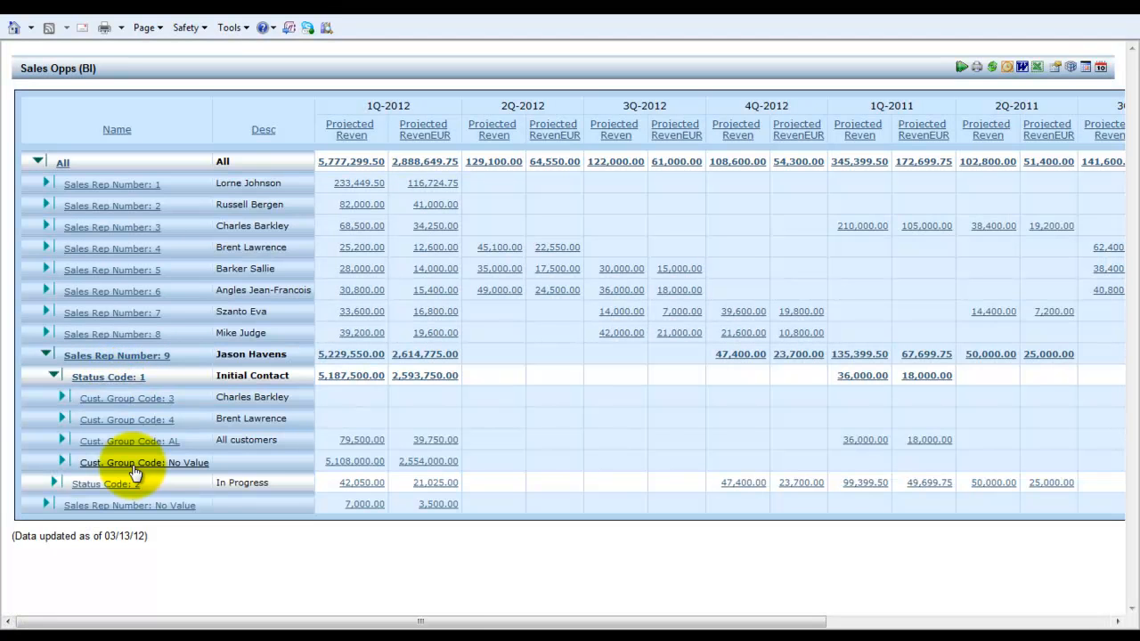
left_click(53, 373)
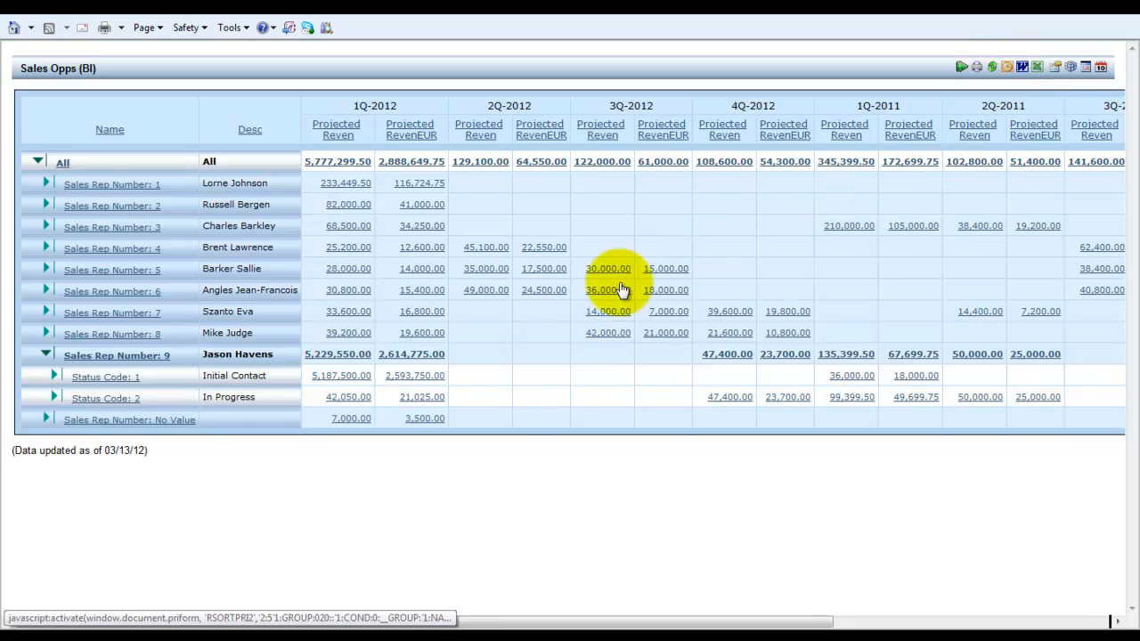
Step: Open the detailed report for Status Code 1's 1Q-2012 revenue and open opportunity OP12000036 from it in Priority
left_click(415, 378)
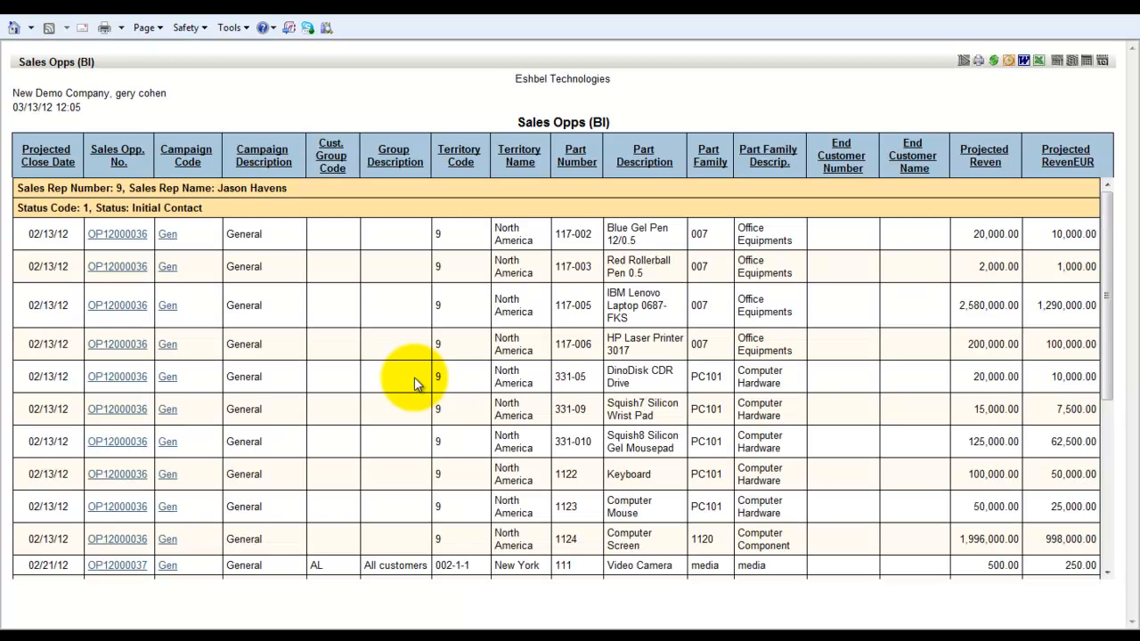
left_click(124, 235)
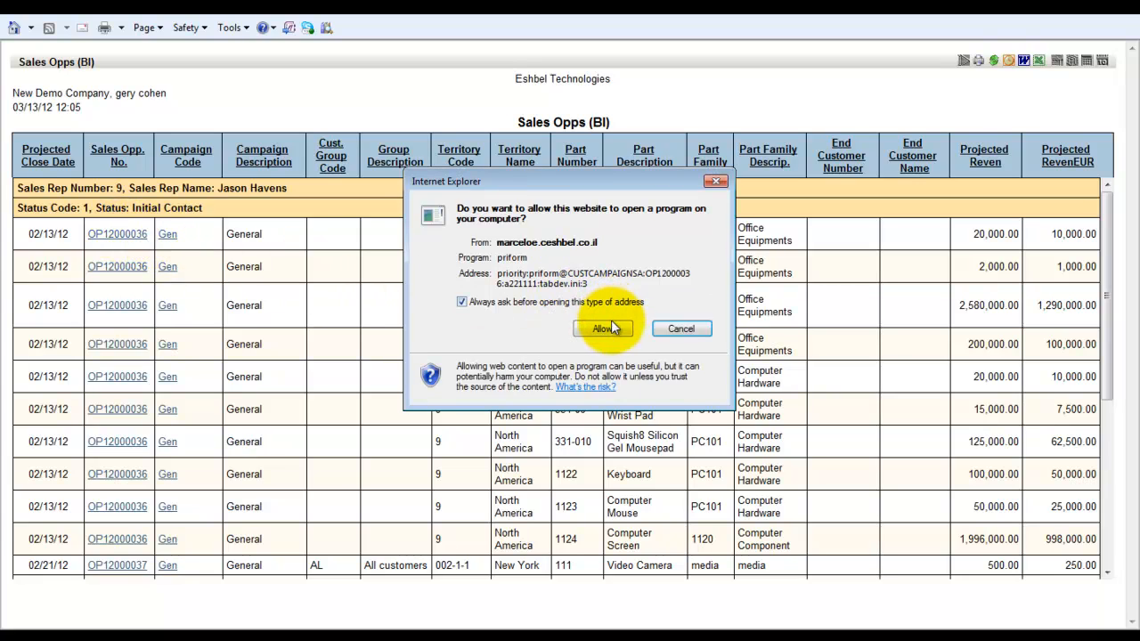
left_click(606, 329)
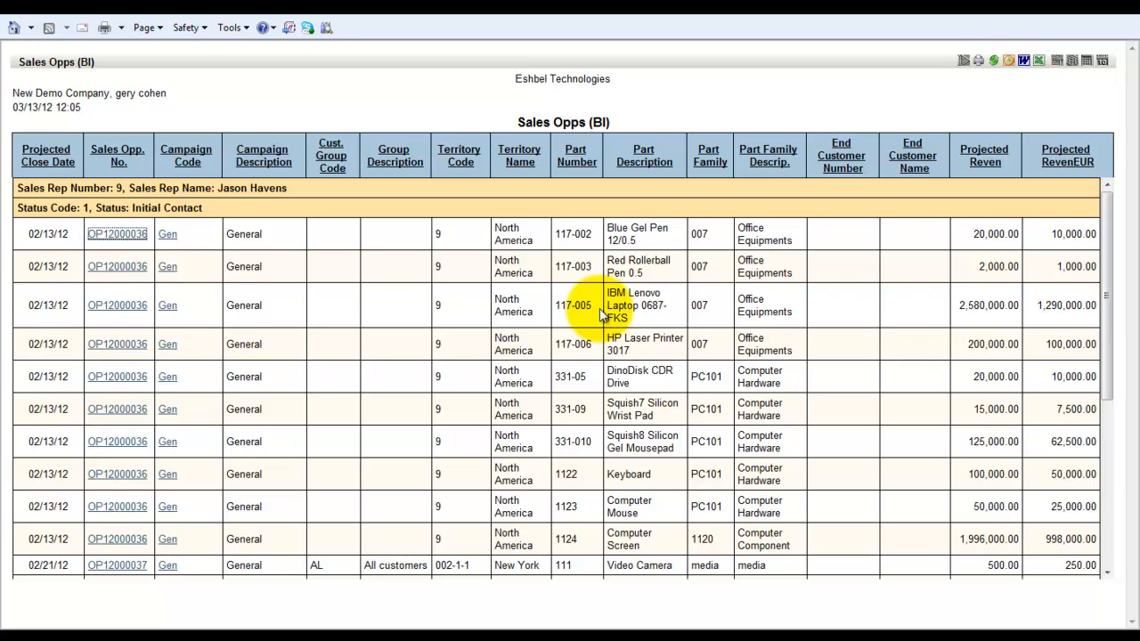
mouse_move(27, 632)
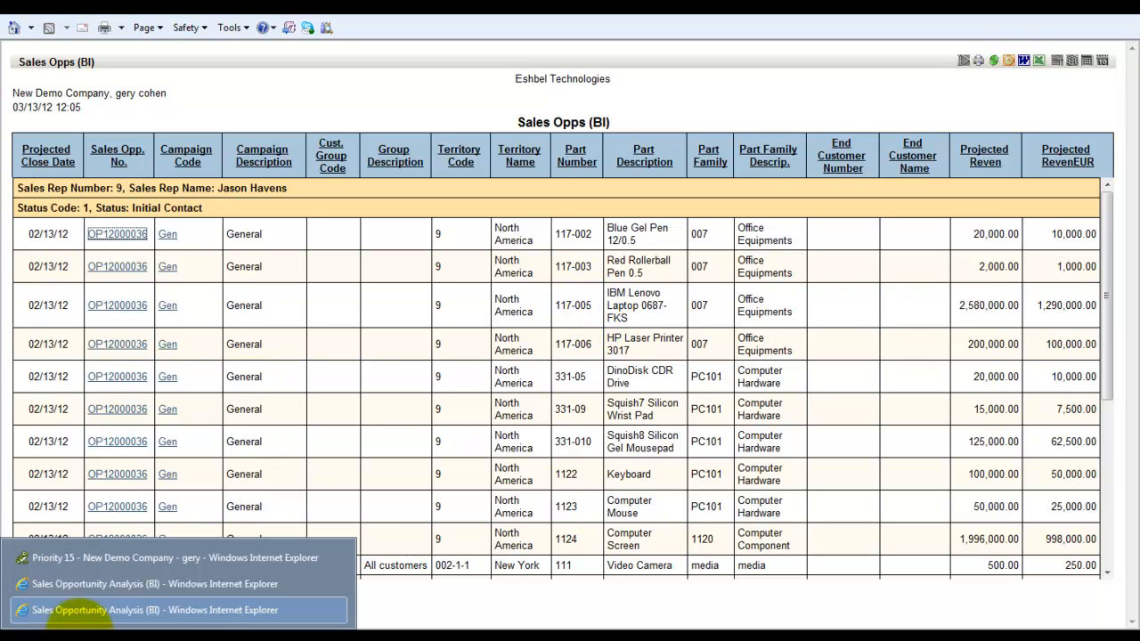
left_click(97, 560)
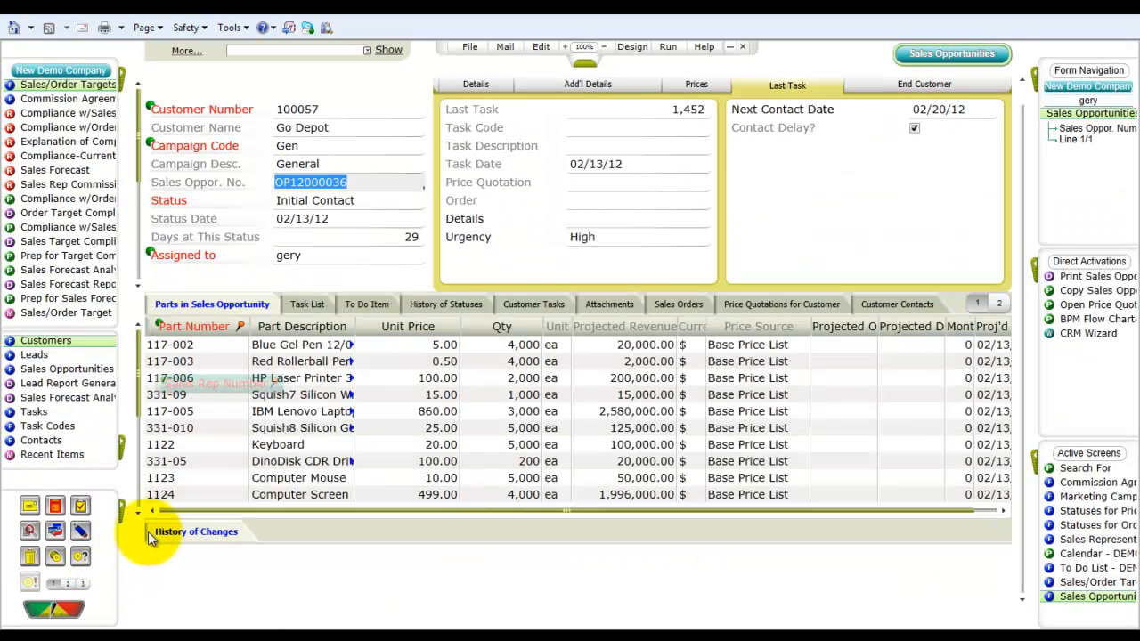
Step: Review the opportunity's Details and Last Task, then open task 1,452 and view its Notes
left_click(489, 87)
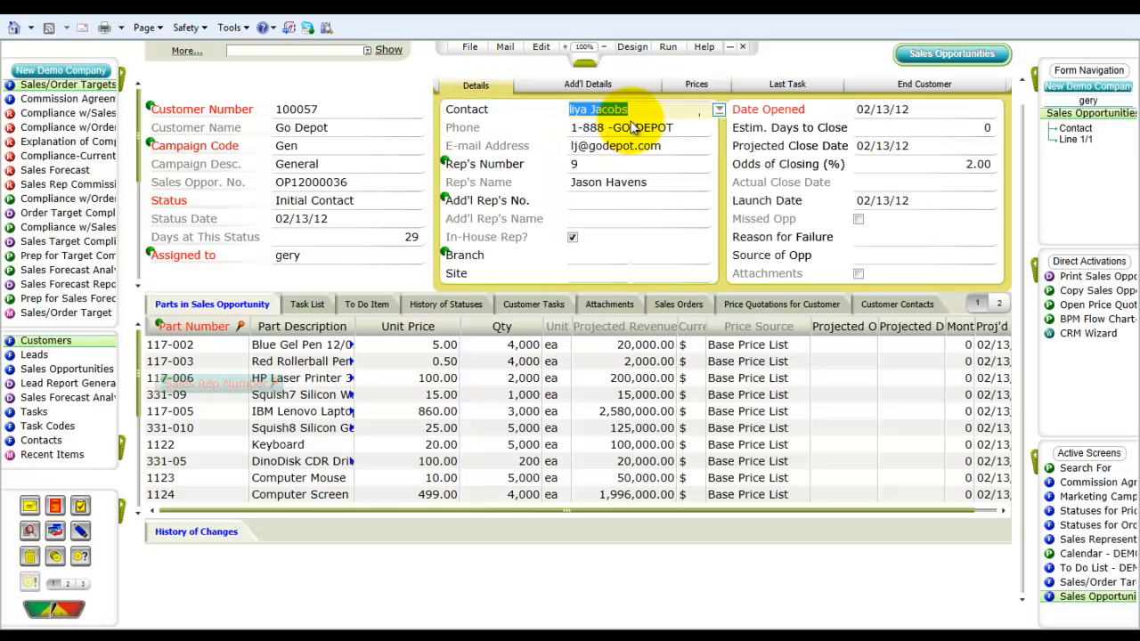
left_click(789, 87)
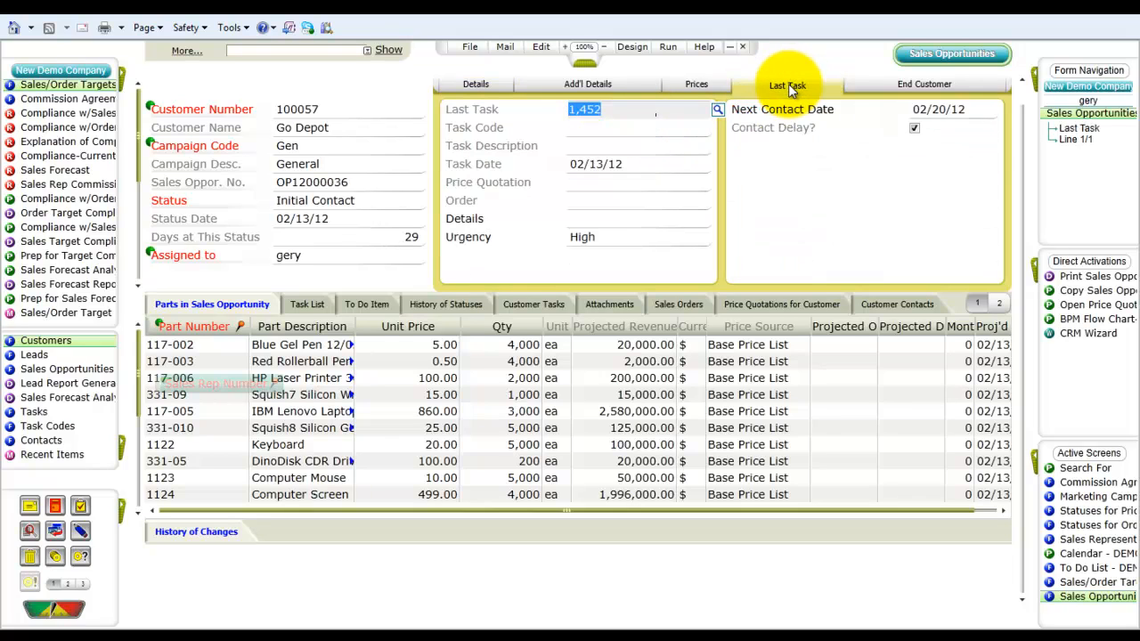
left_click(718, 111)
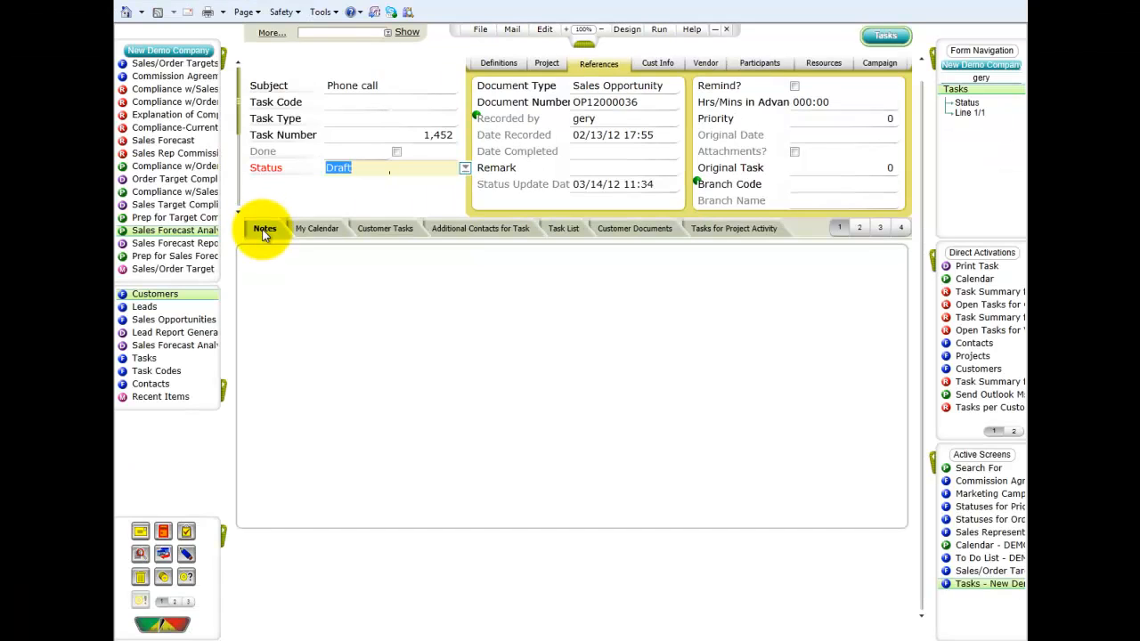
left_click(264, 230)
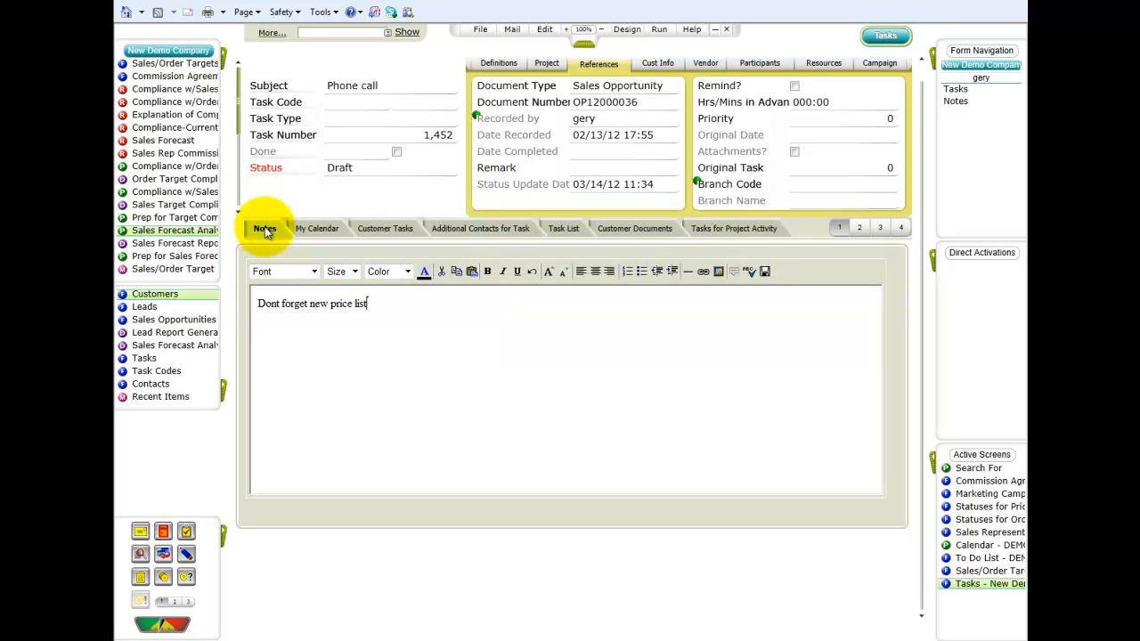
Step: Launch the Sales Forecast Analysis (BI) from the CRM forecasts
left_click(224, 56)
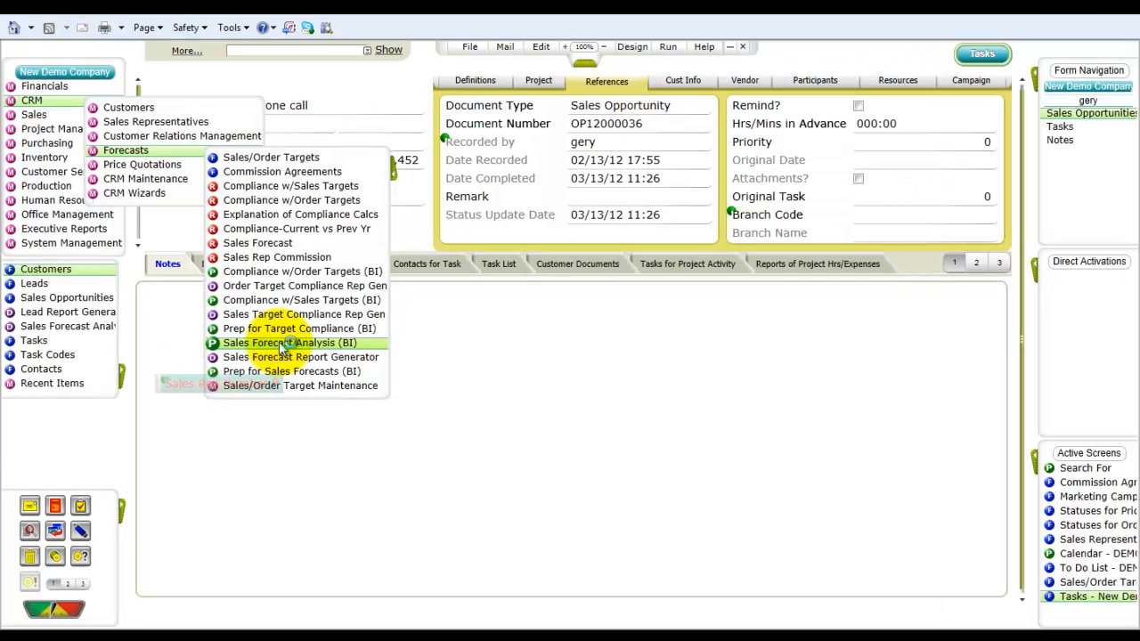
left_click(345, 302)
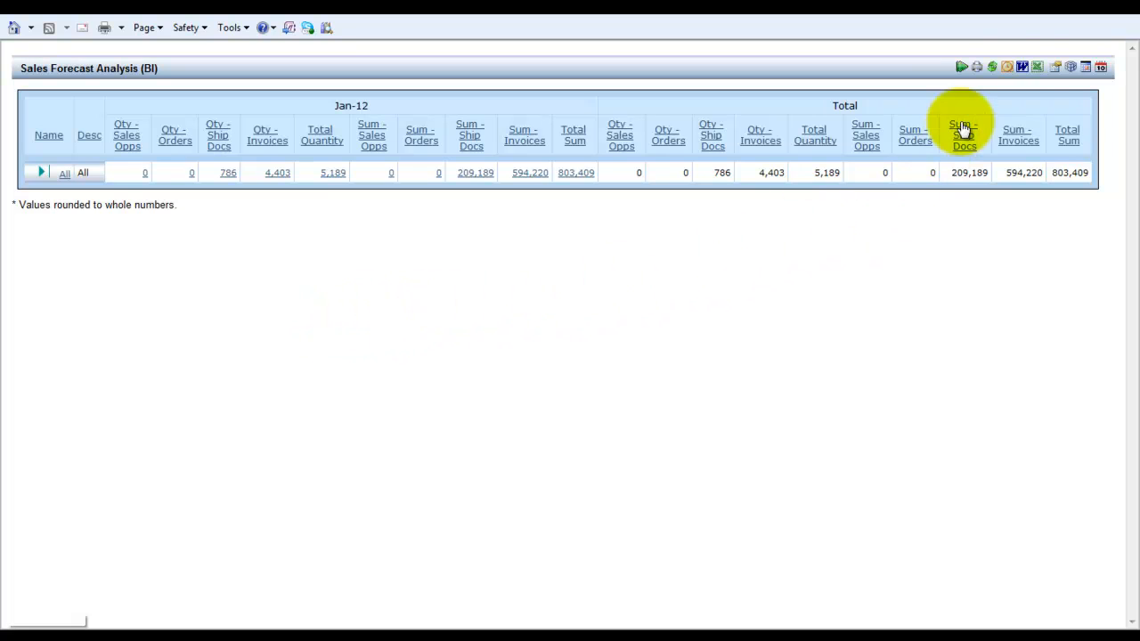
Step: Limit the forecast analysis data to display to Sum - Invoices and Total Sum only
left_click(1076, 68)
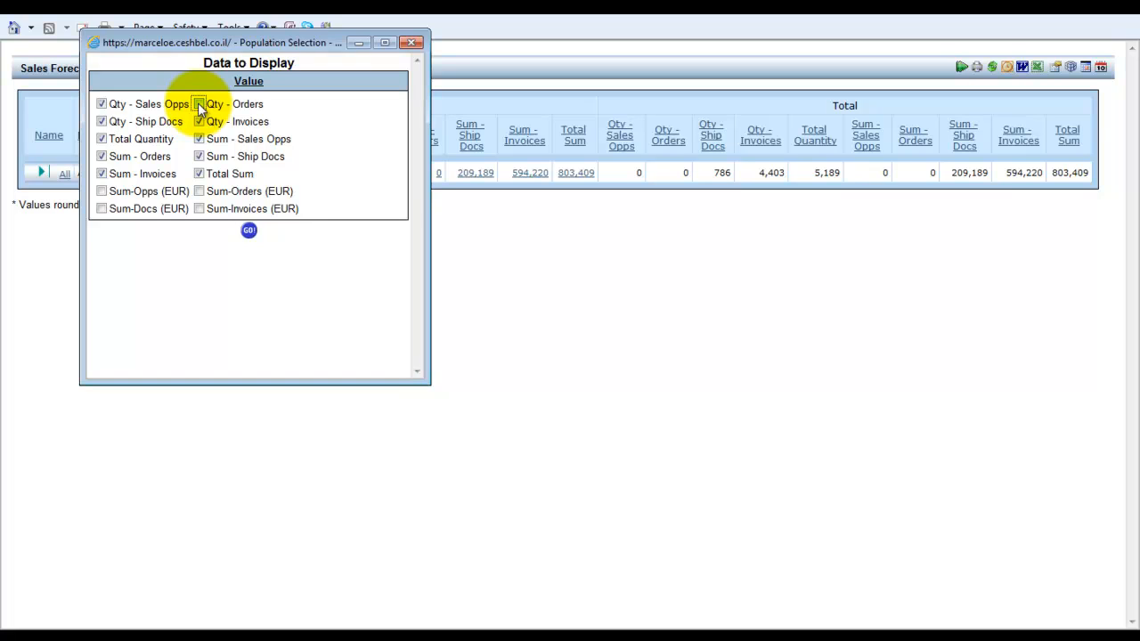
left_click(199, 104)
left_click(199, 121)
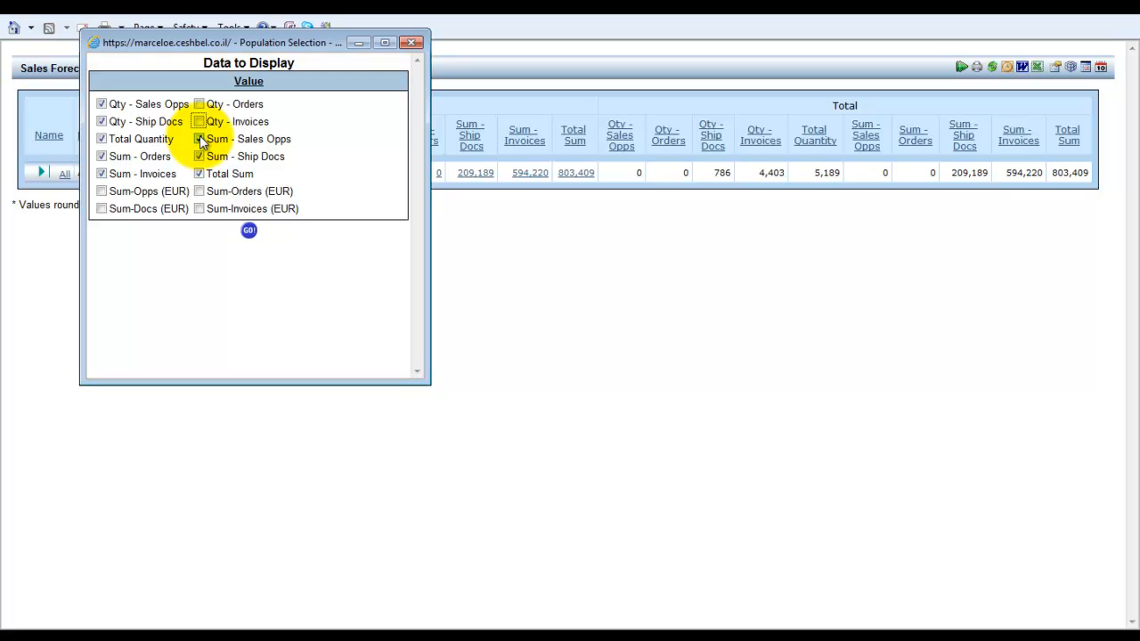
left_click(199, 139)
left_click(199, 156)
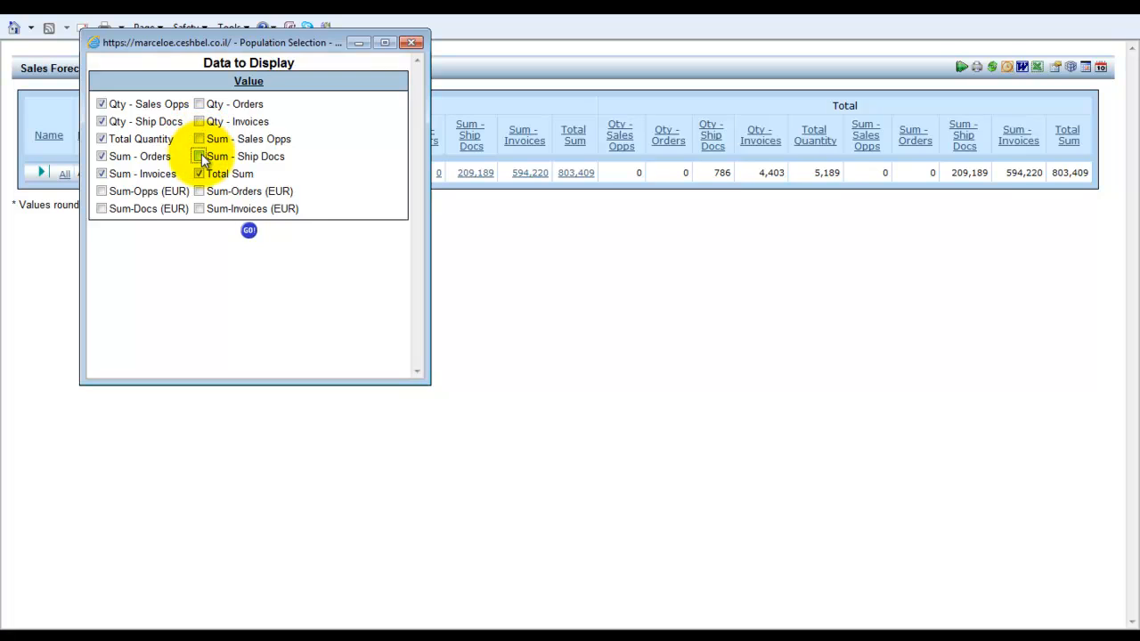
left_click(102, 156)
left_click(102, 139)
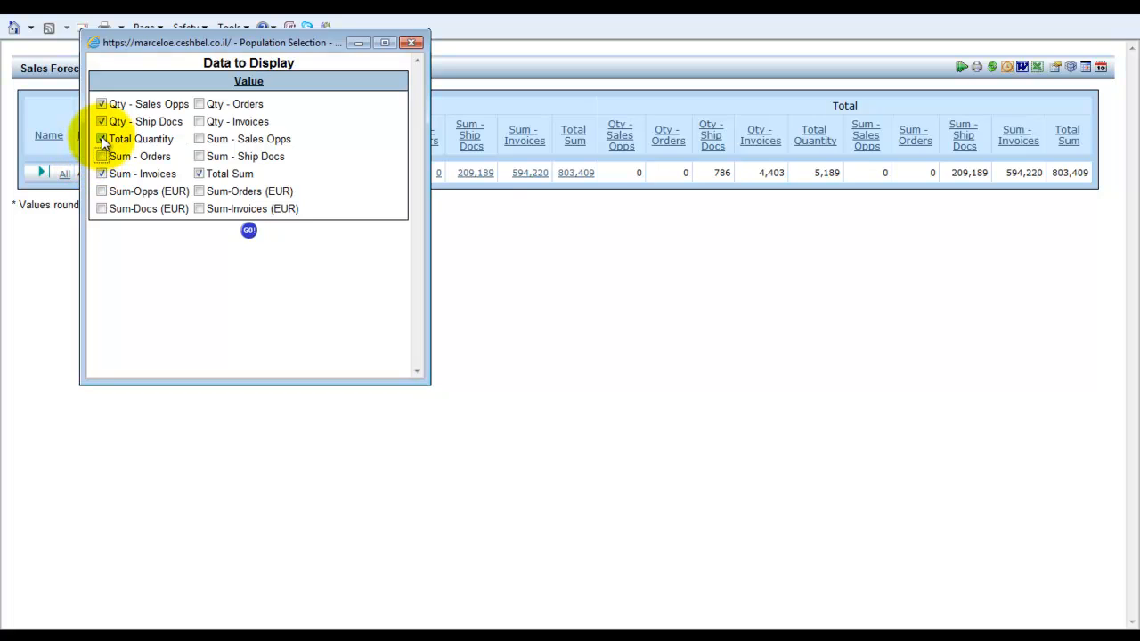
left_click(102, 121)
left_click(102, 104)
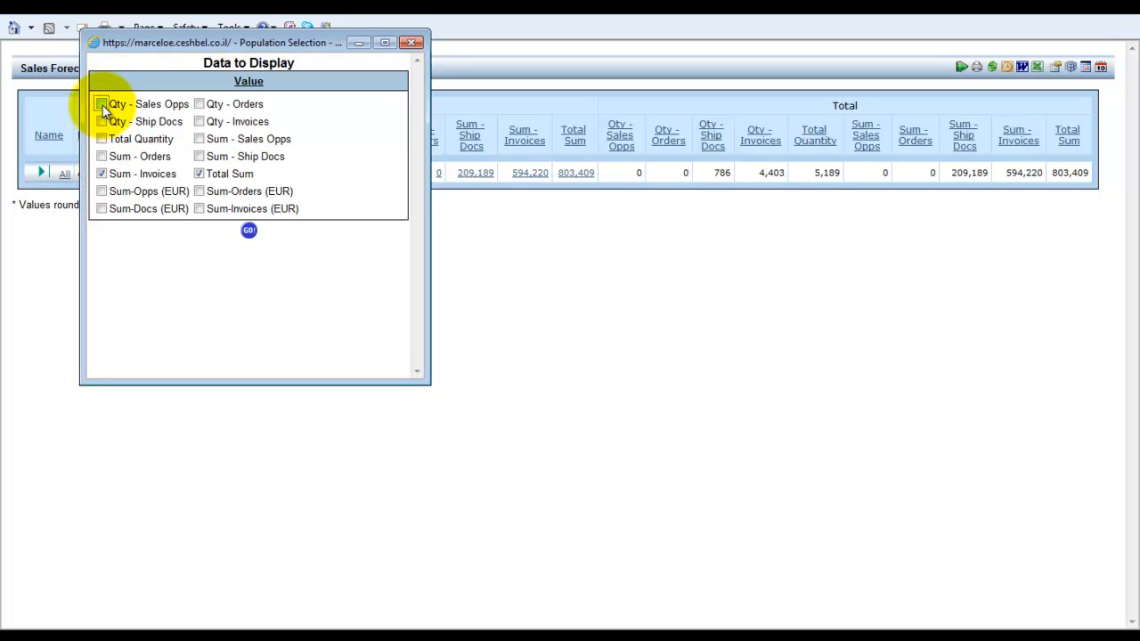
left_click(250, 232)
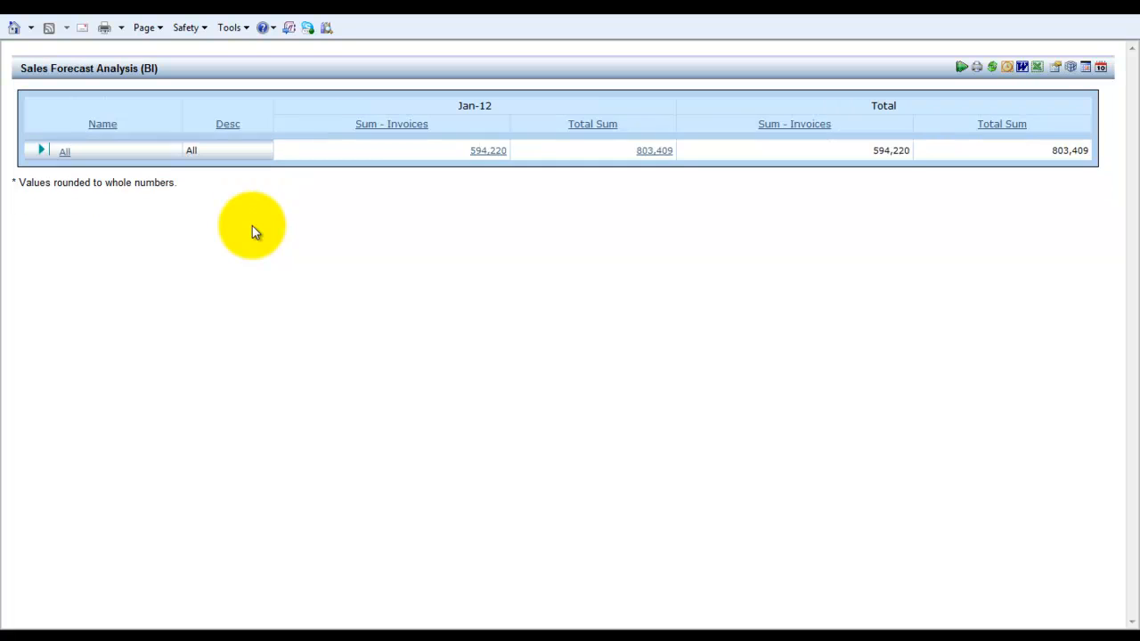
Step: Drill down the forecast totals by Territory
left_click(66, 153)
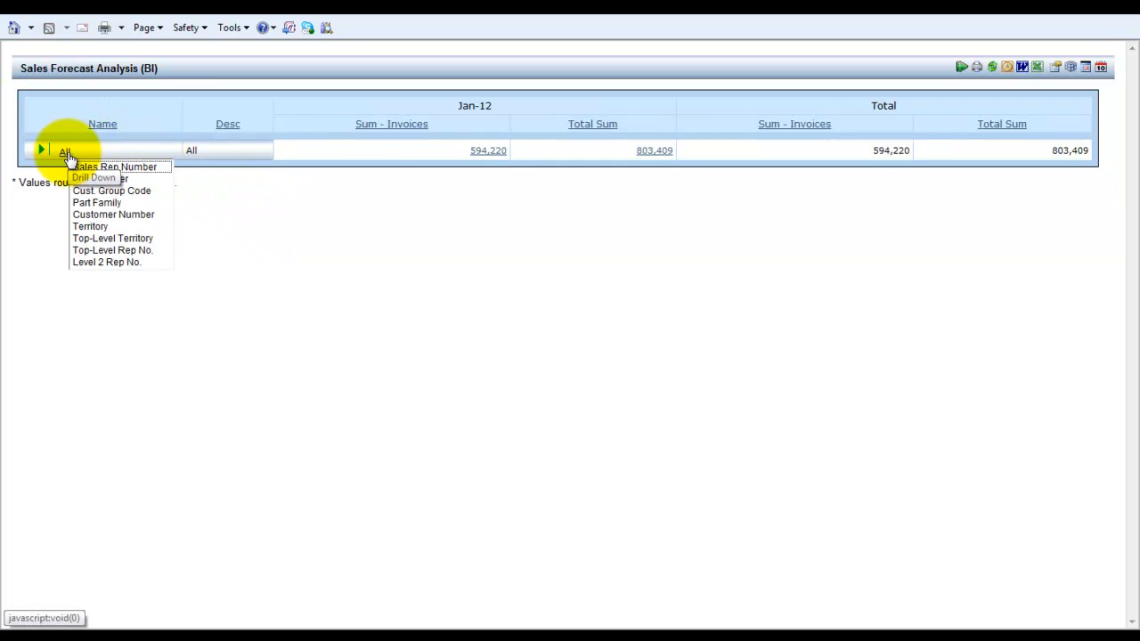
left_click(103, 230)
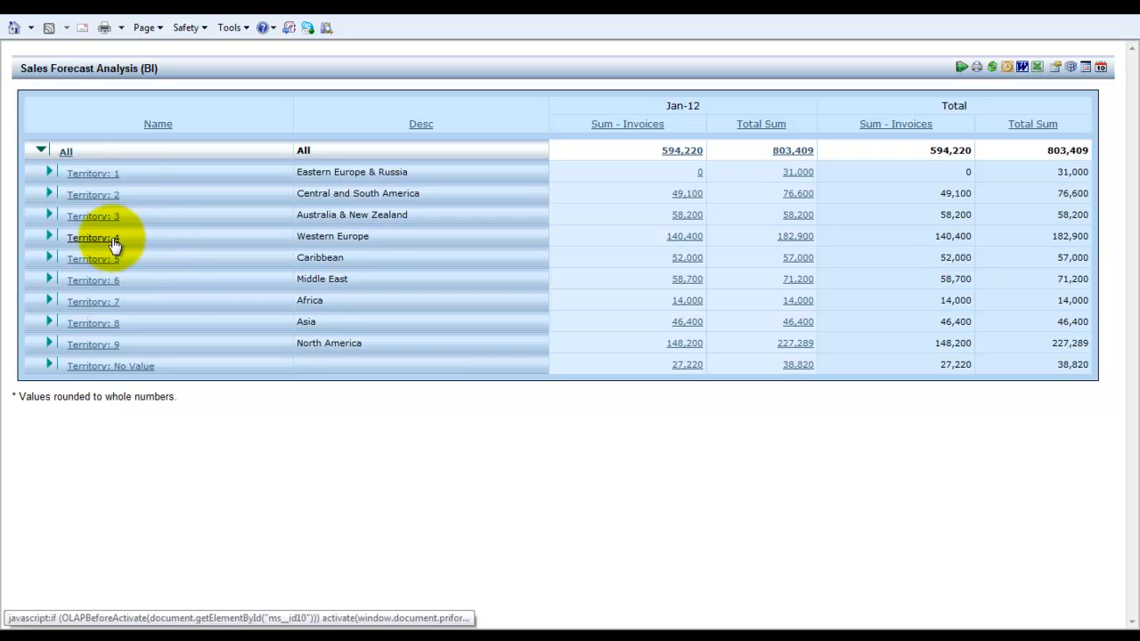
Step: Drill Territory 3 down by Part Family and open the detailed report for Part Family 70's total sum
left_click(100, 217)
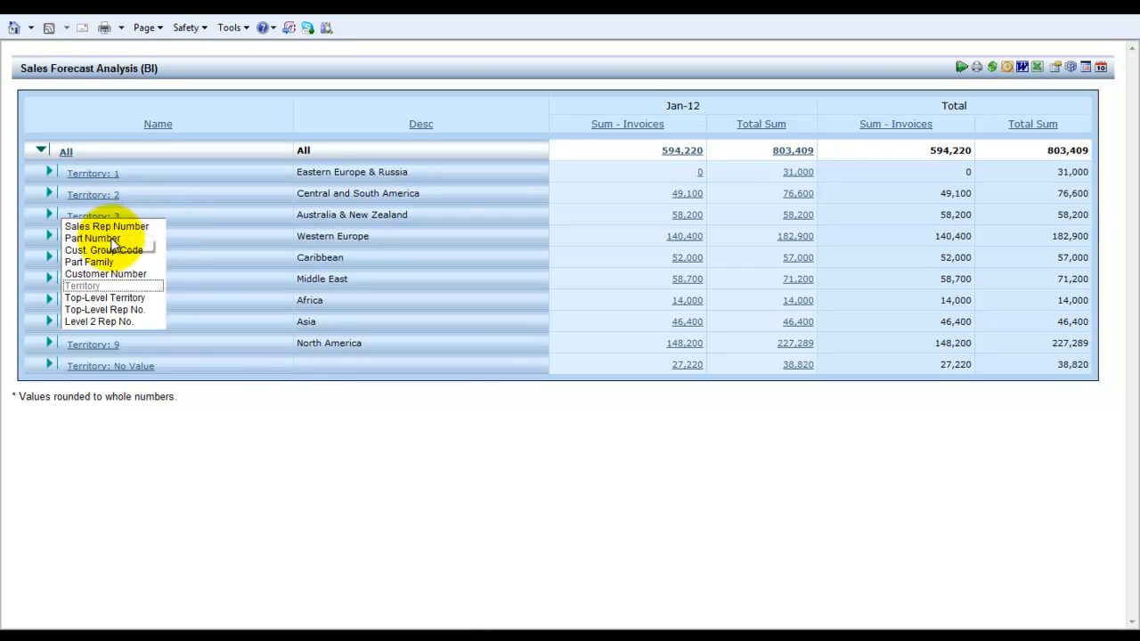
left_click(97, 261)
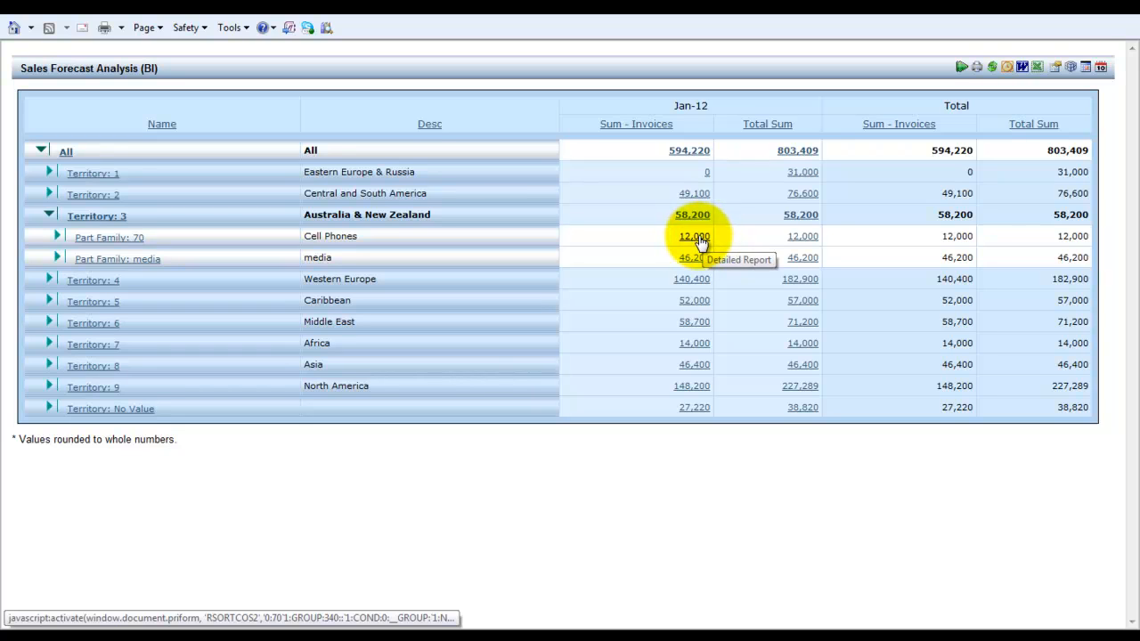
left_click(804, 237)
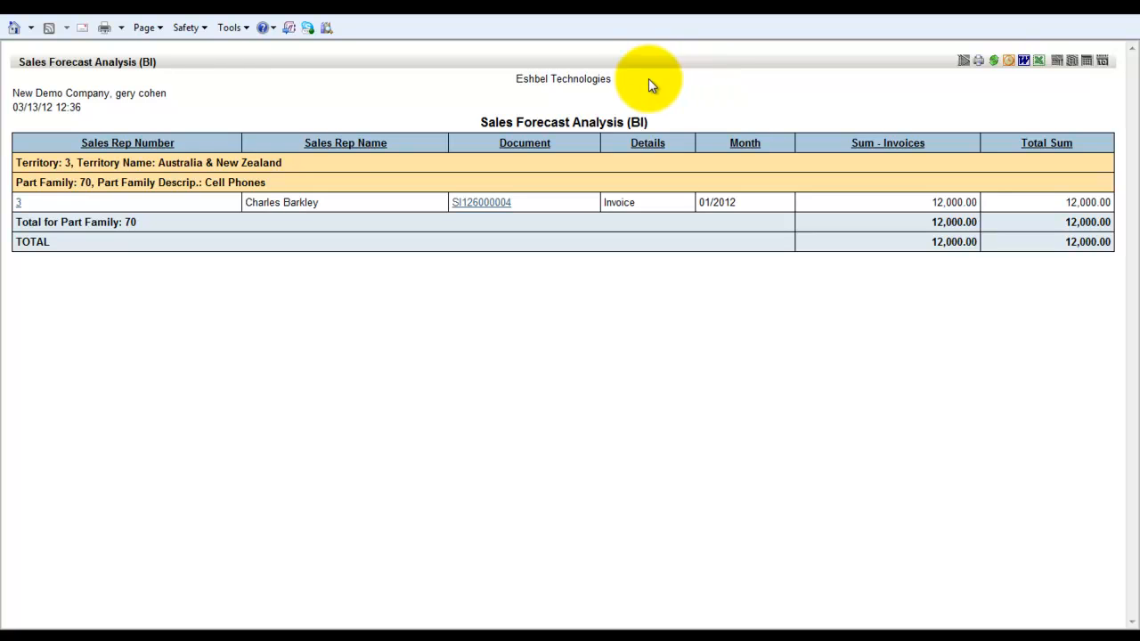
Step: Open invoice SI126000004 from the detailed forecast report, allowing the program to launch
left_click(496, 205)
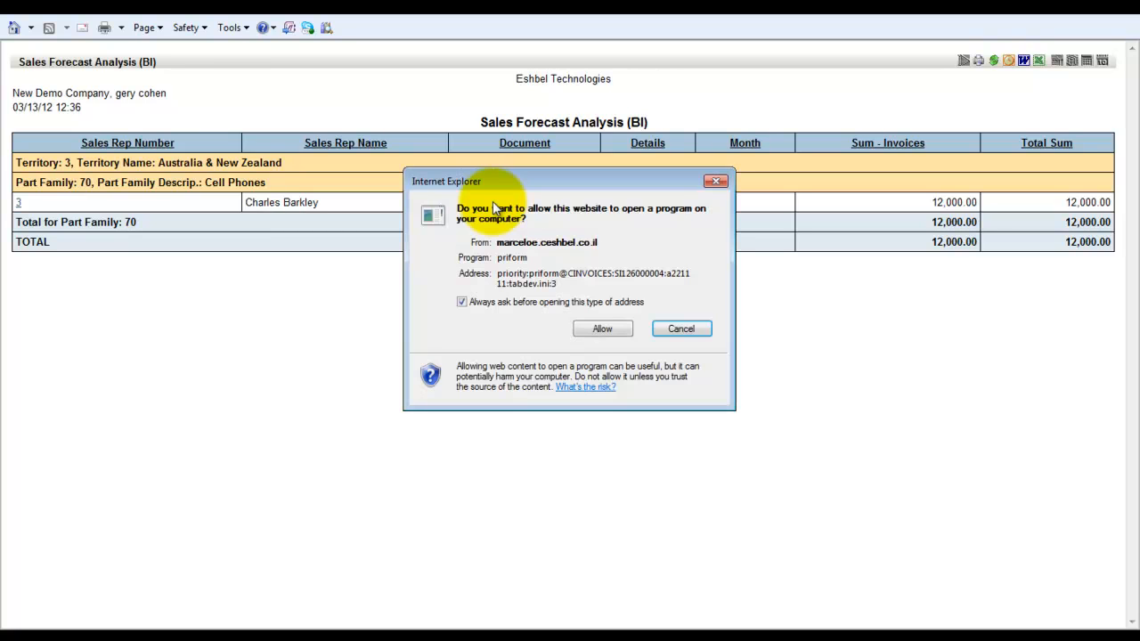
left_click(603, 329)
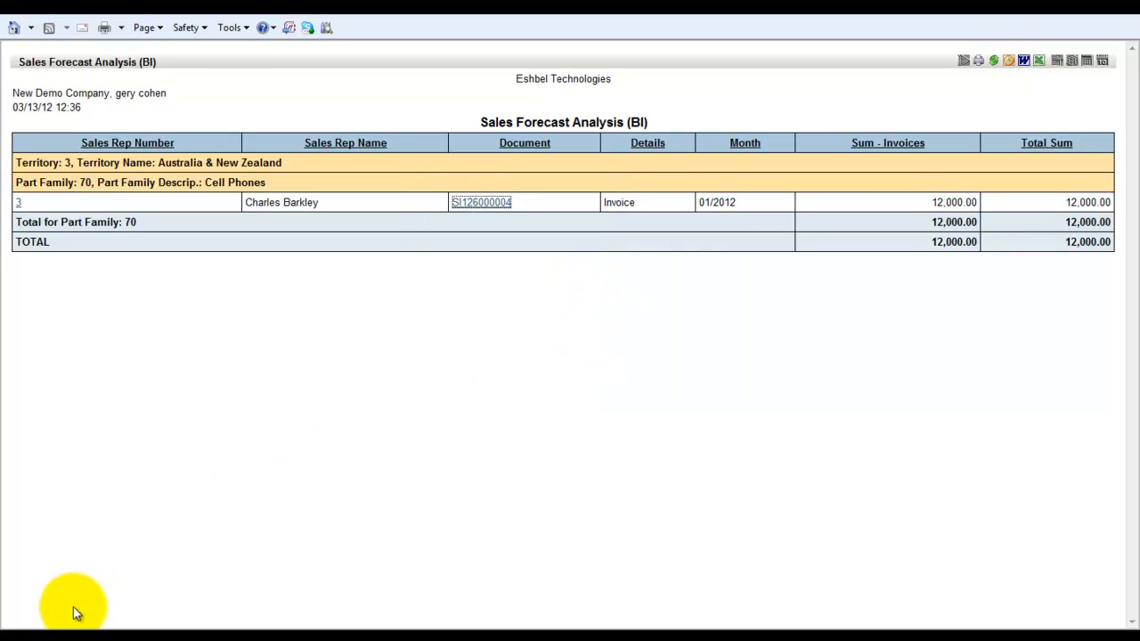
Step: Return to the dashboard and add the Leads web part, positioning it beneath Tasks, then apply the design
mouse_move(71, 629)
left_click(90, 531)
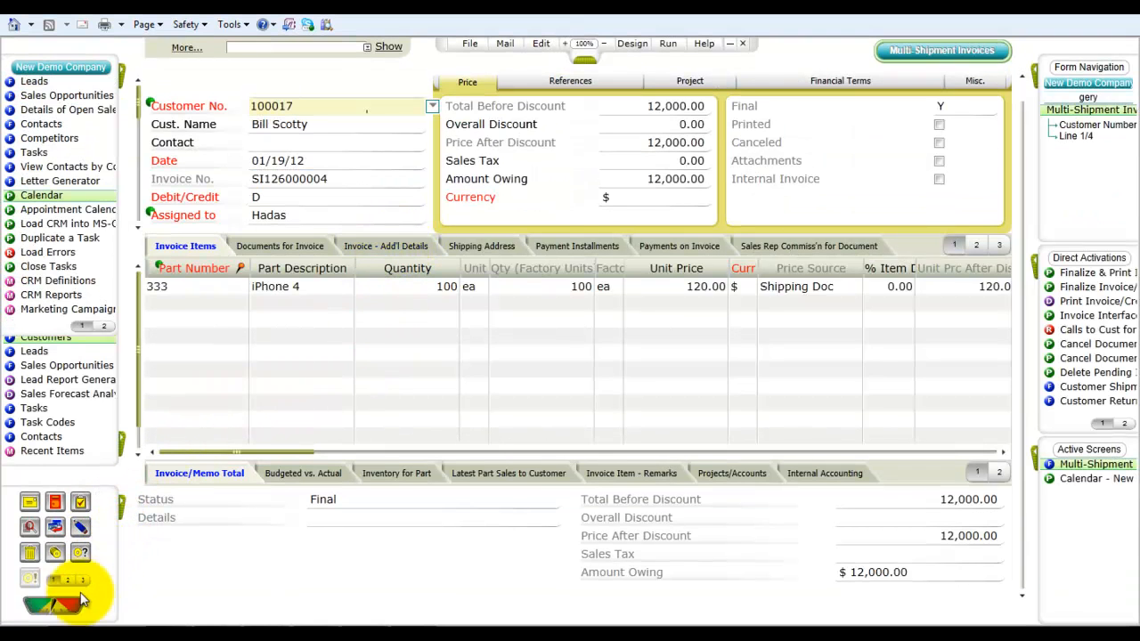
left_click(70, 613)
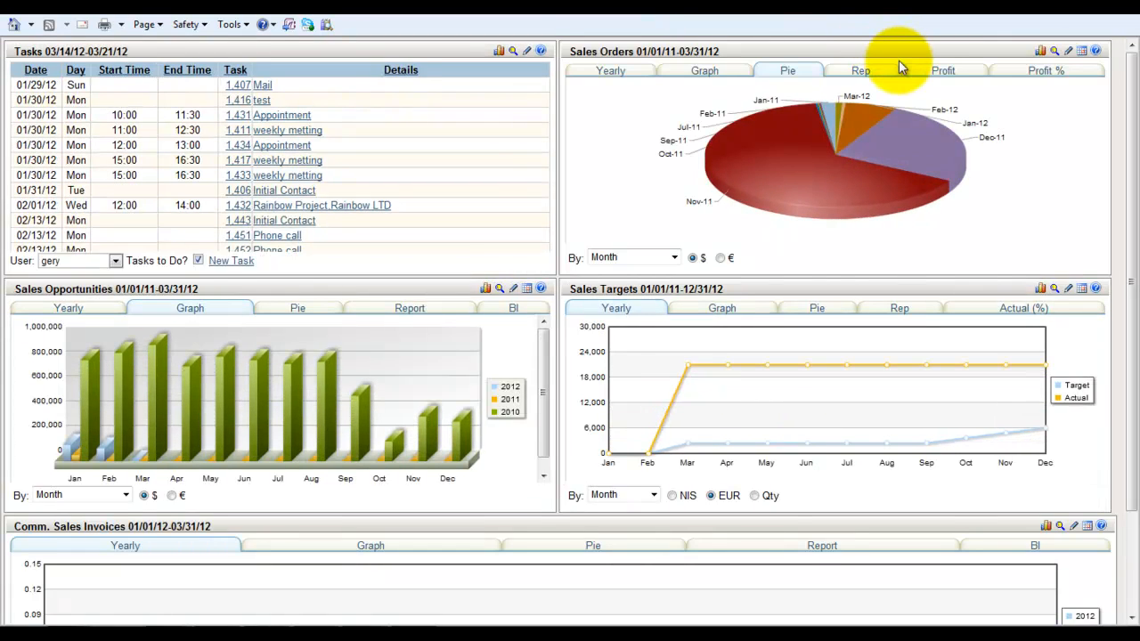
left_click(1069, 291)
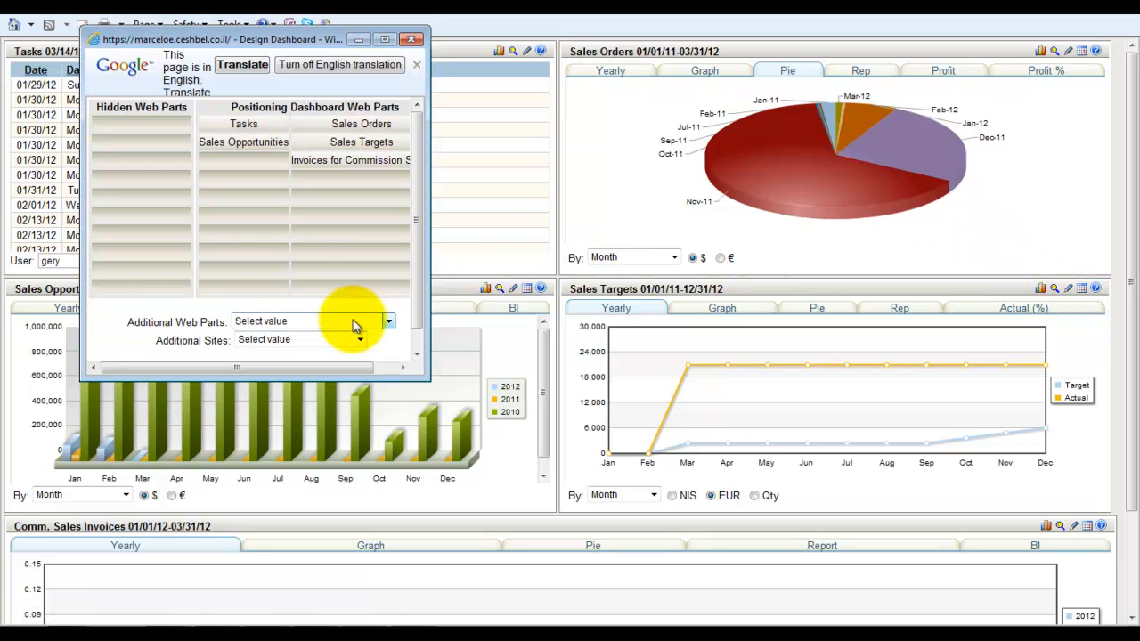
left_click(362, 323)
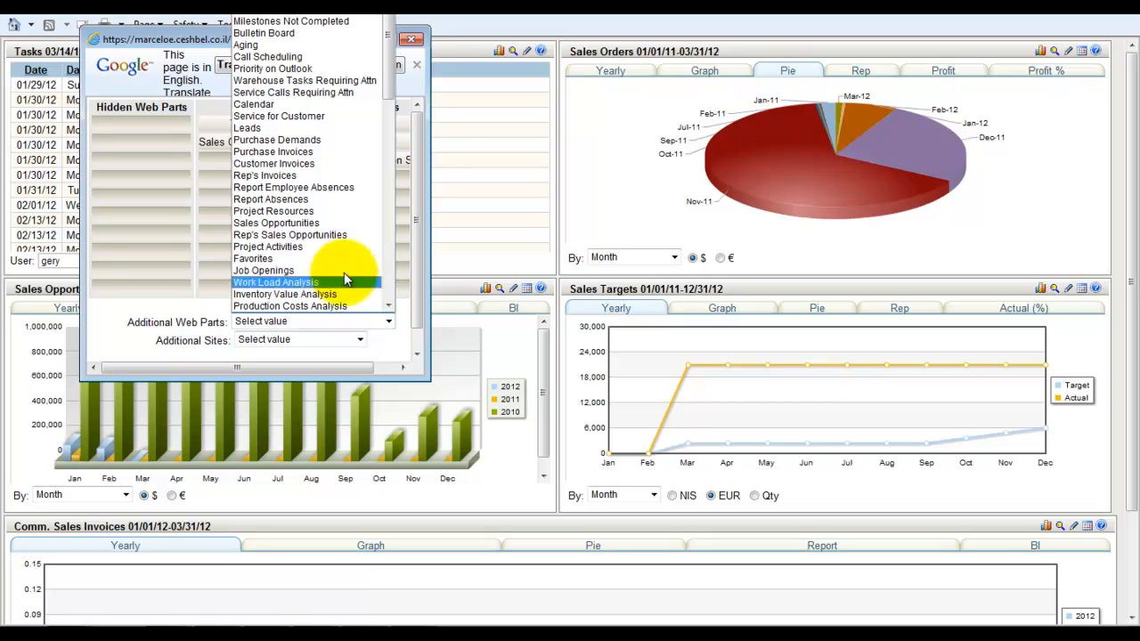
left_click(287, 131)
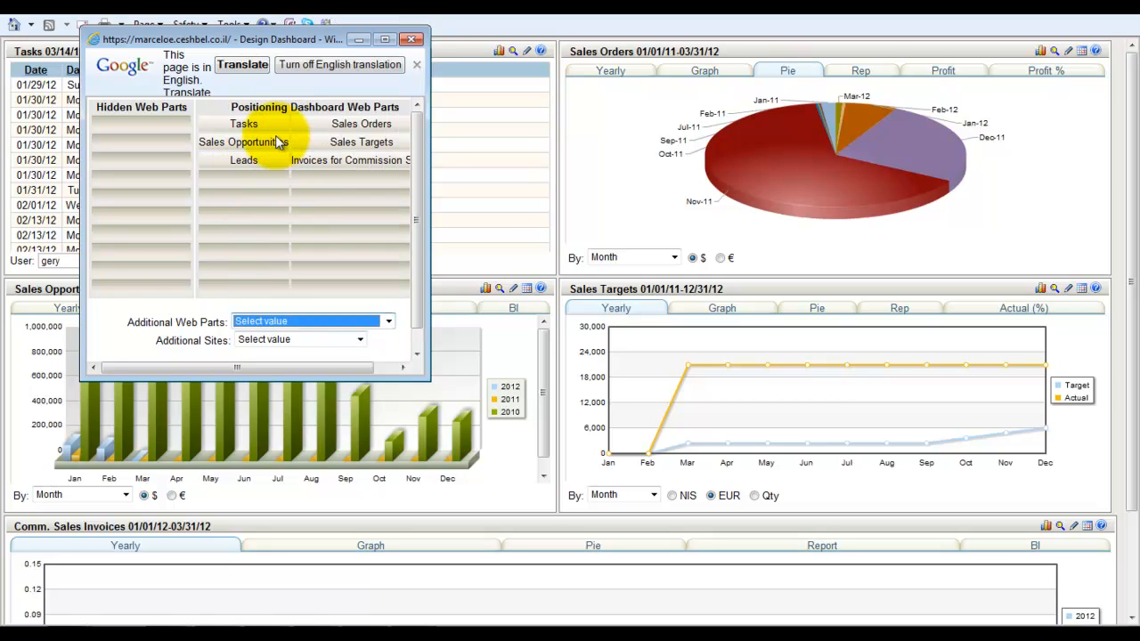
mouse_move(257, 146)
left_mouse_down()
mouse_move(255, 178)
mouse_move(254, 143)
mouse_move(248, 159)
left_mouse_up()
scroll(401, 245, "down", 1)
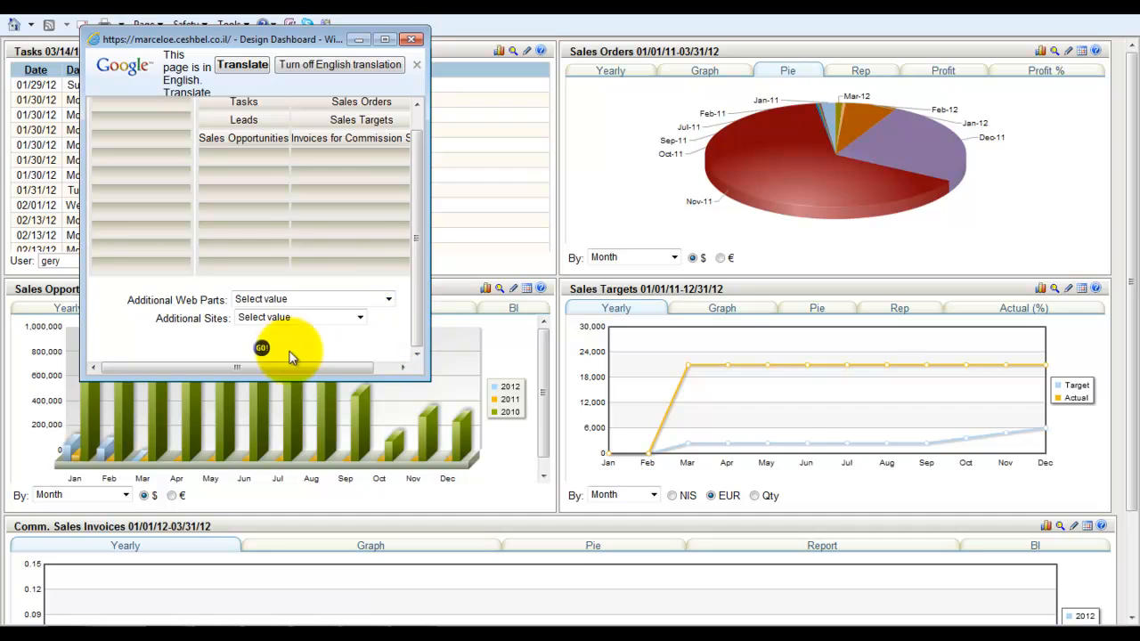
left_click(259, 348)
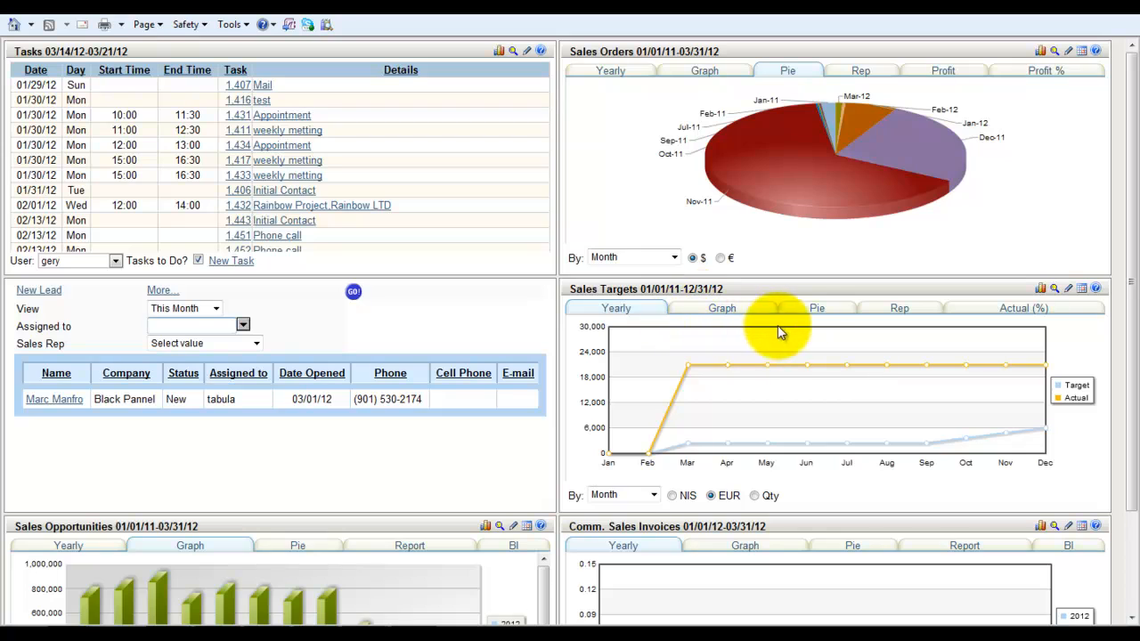
Step: View the Sales Targets web part as a pie, then as a graph by Territory-Top 10 and SalesRep-Top 10
left_click(815, 311)
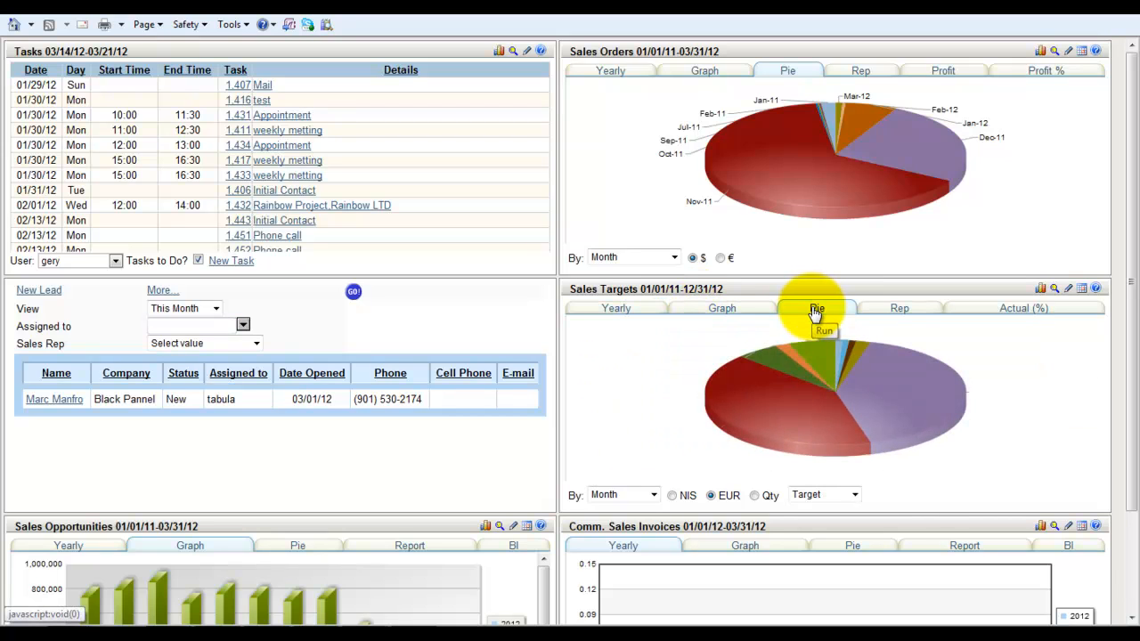
left_click(734, 312)
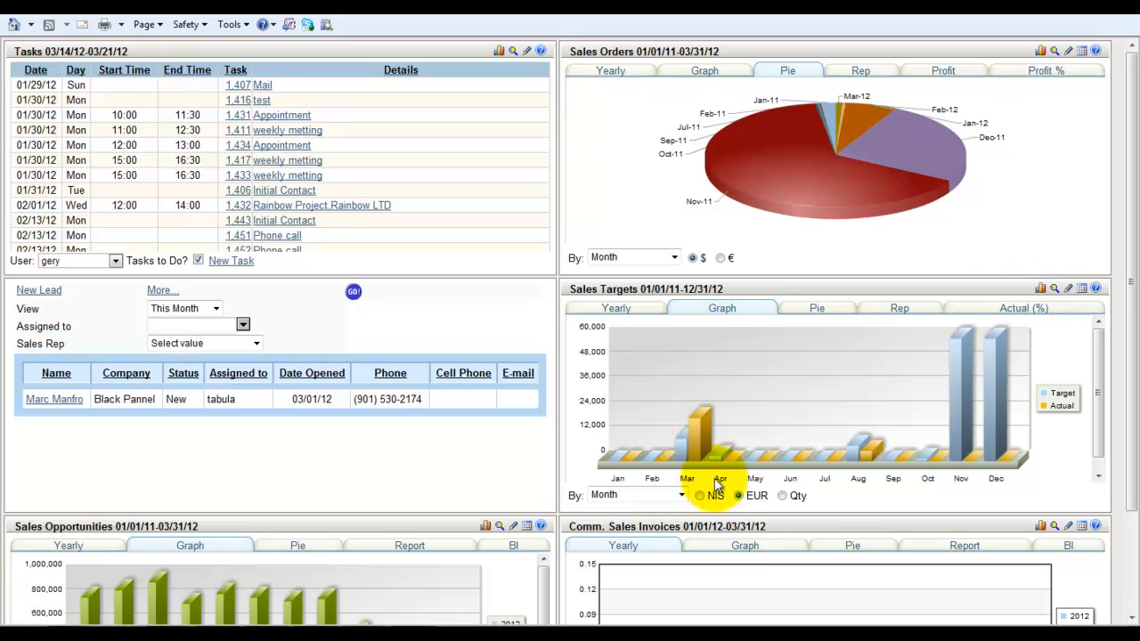
left_click(681, 496)
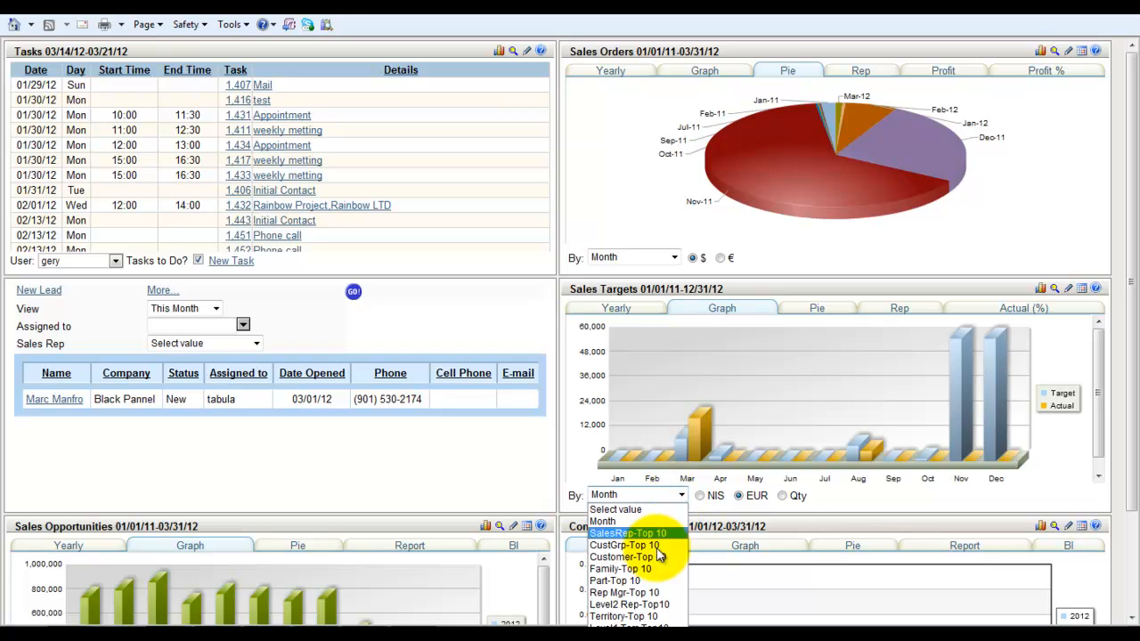
left_click(640, 617)
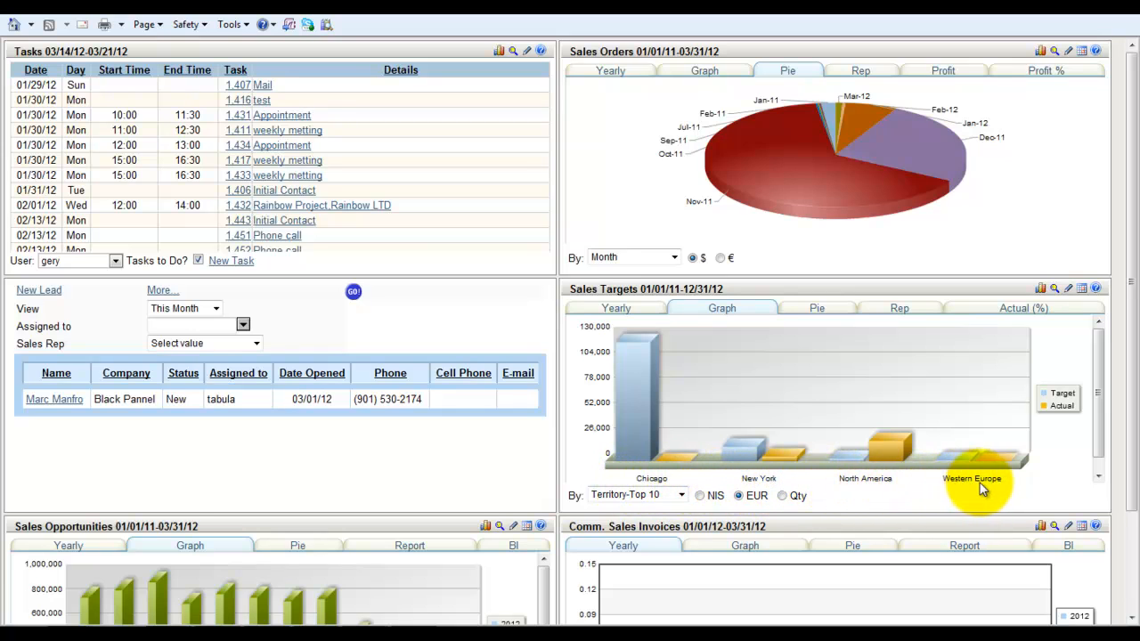
left_click(682, 495)
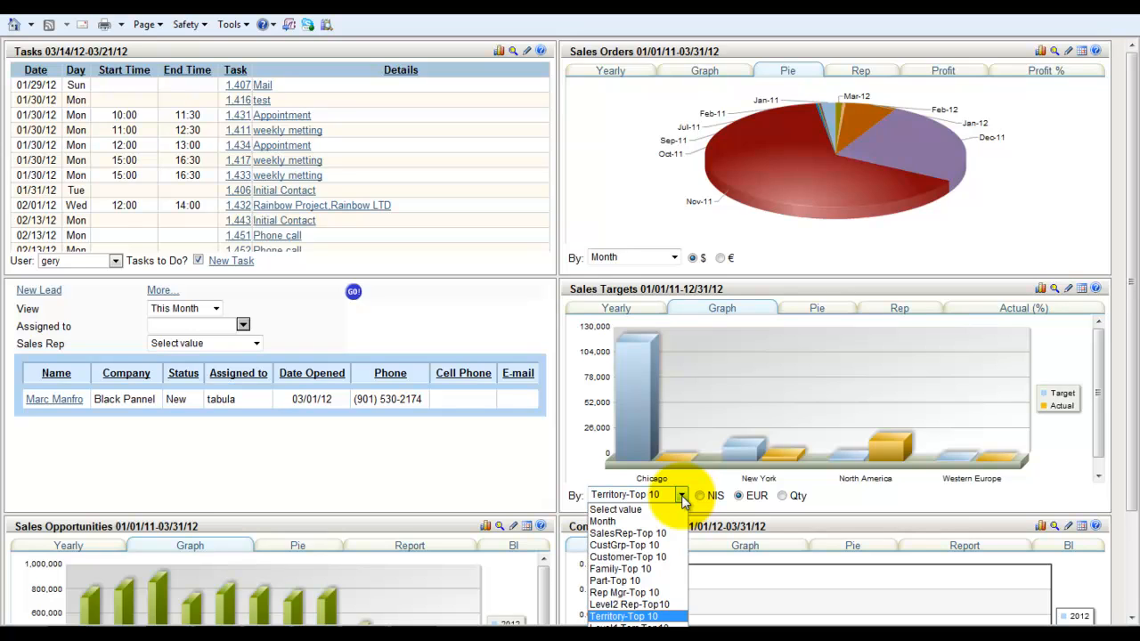
left_click(646, 535)
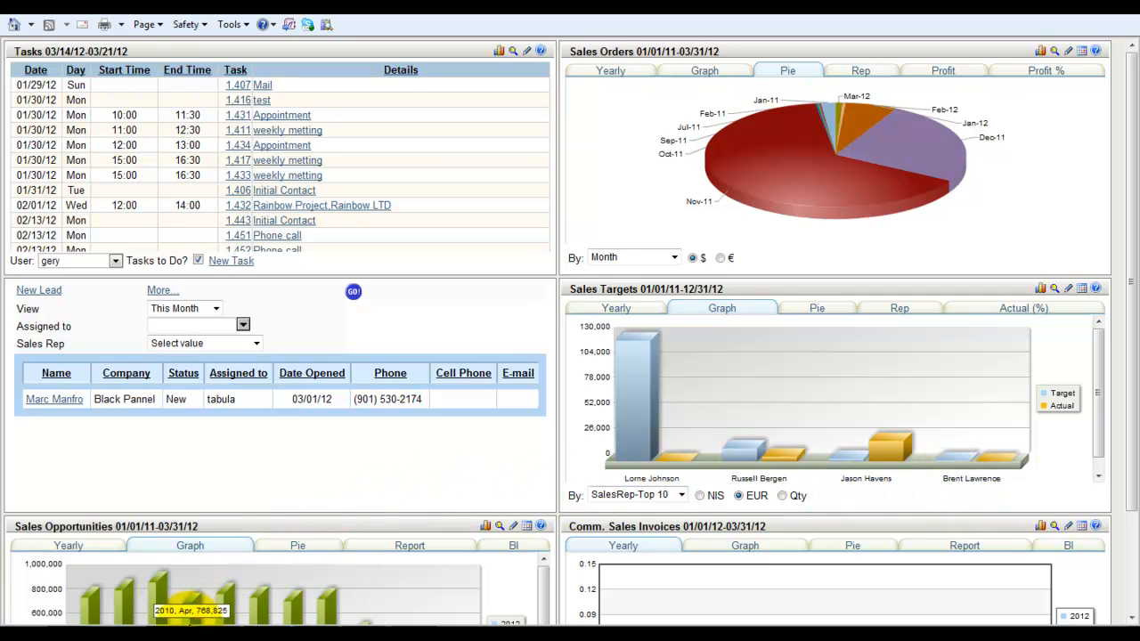
Step: Open Priority on Outlook settings from the invoice and deselect the CFO and Projects dashboards, then confirm
mouse_move(183, 622)
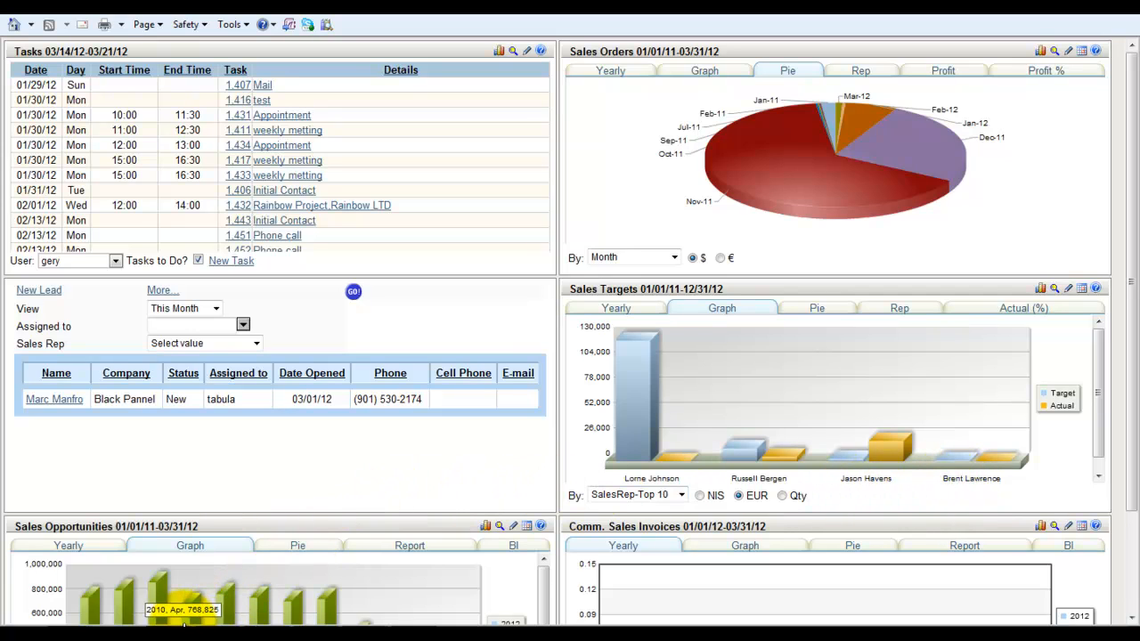
mouse_move(50, 634)
left_click(105, 553)
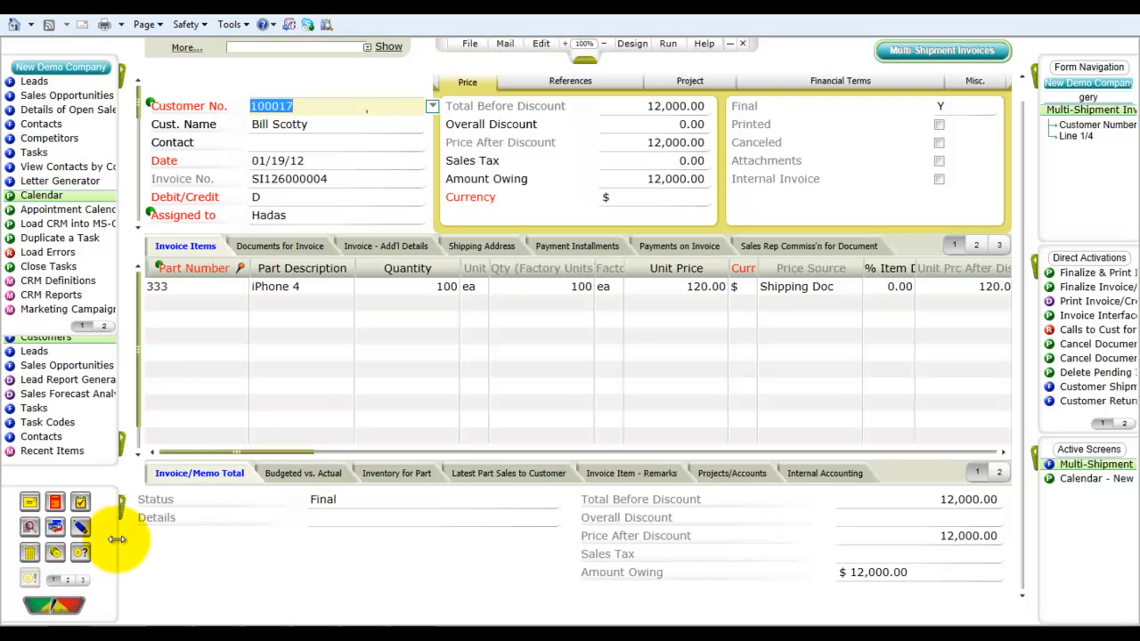
left_click(505, 45)
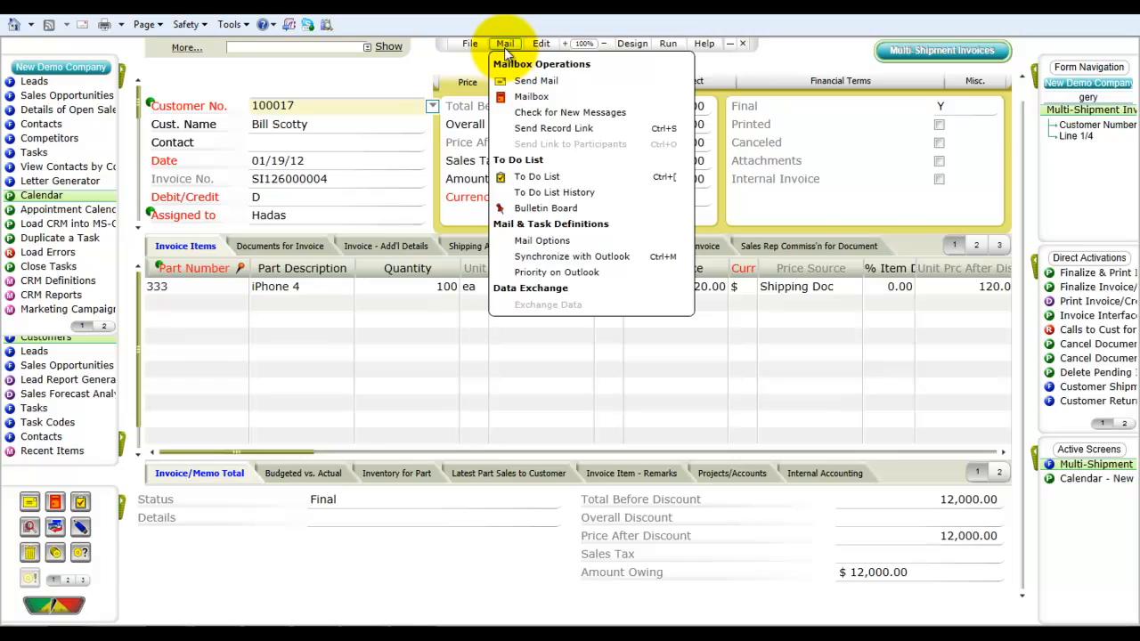
left_click(536, 275)
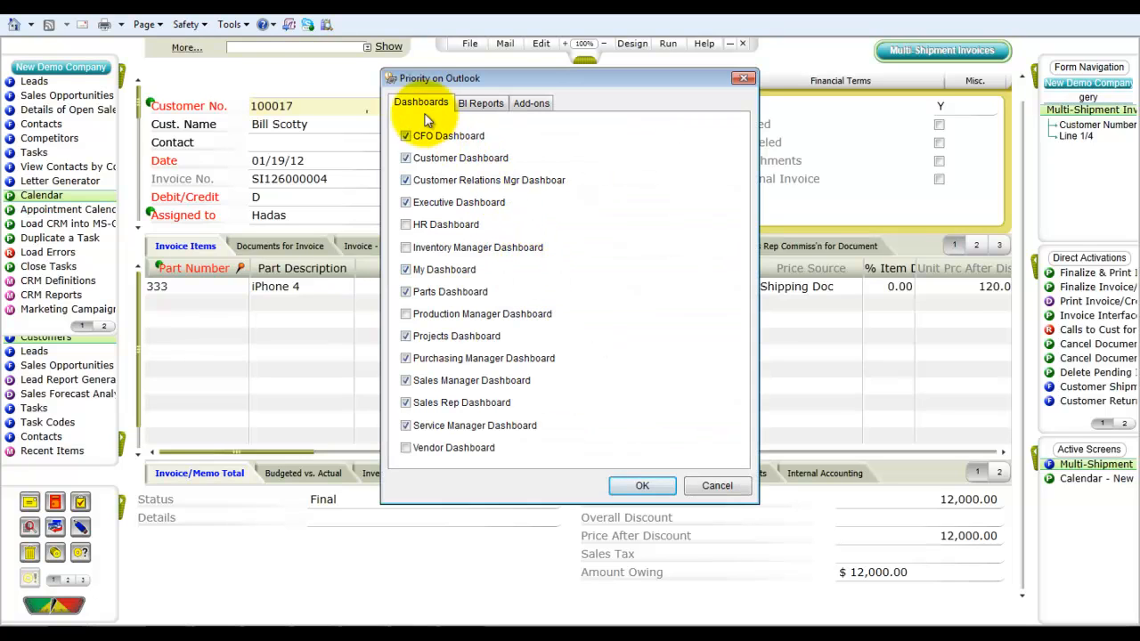
left_click(406, 136)
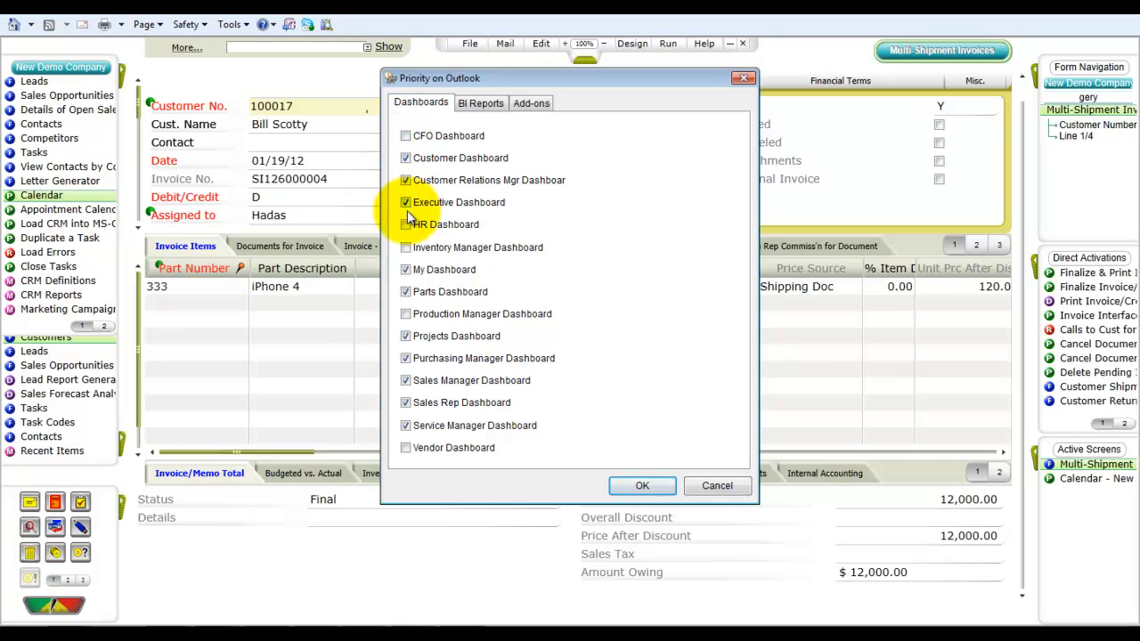
left_click(407, 337)
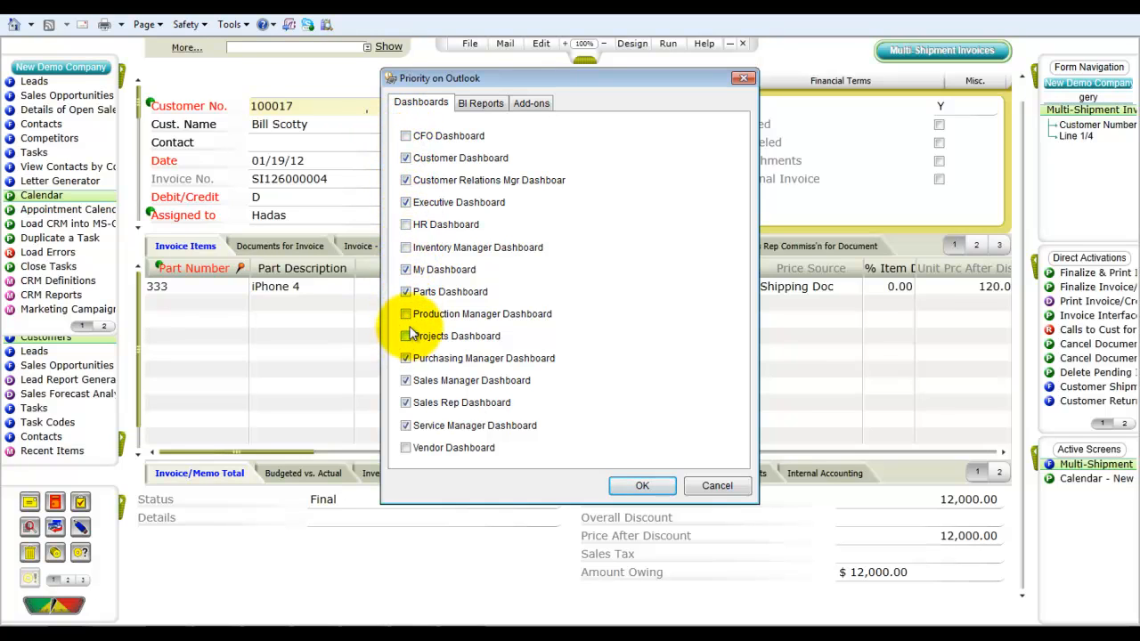
left_click(641, 486)
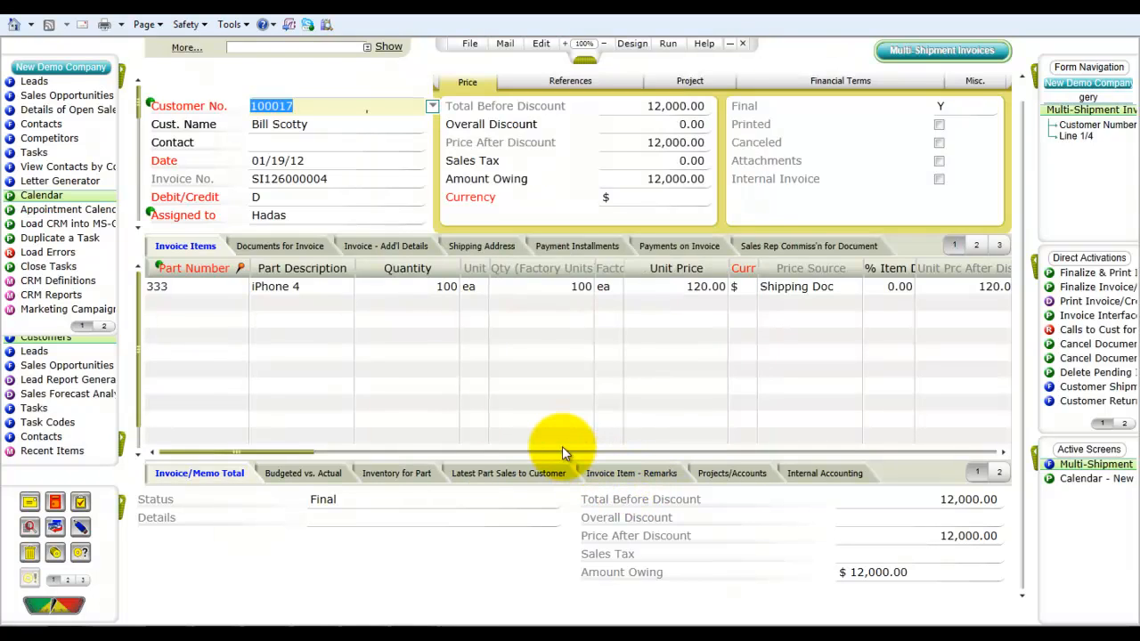
Step: Switch to Outlook and open My Dashboard from the Priority Dashboards shortcuts
left_click(166, 625)
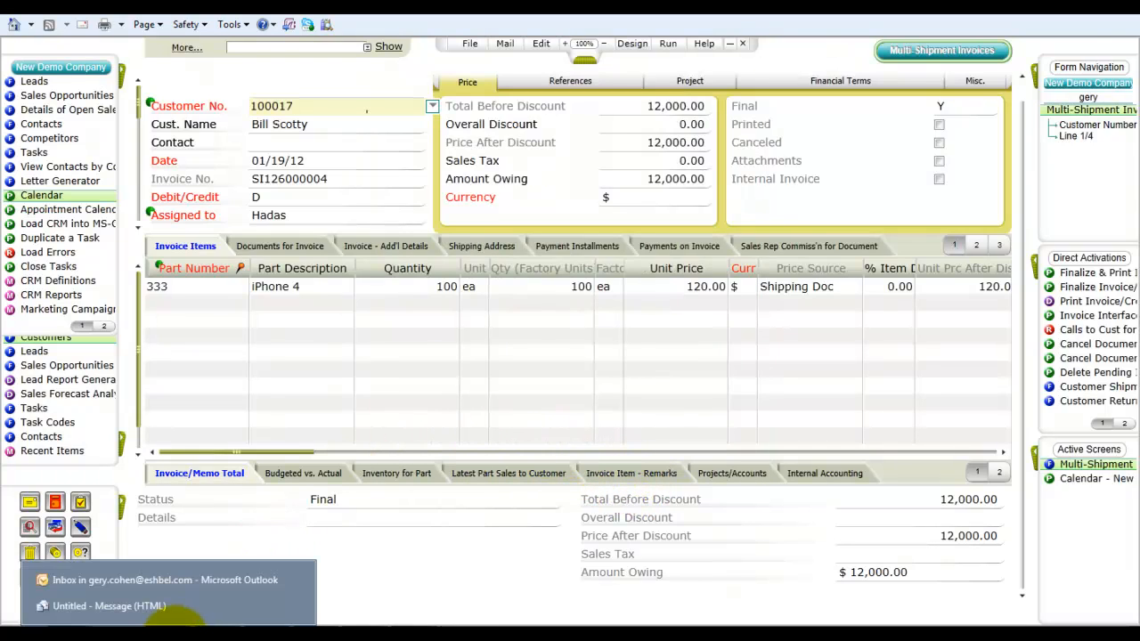
left_click(163, 580)
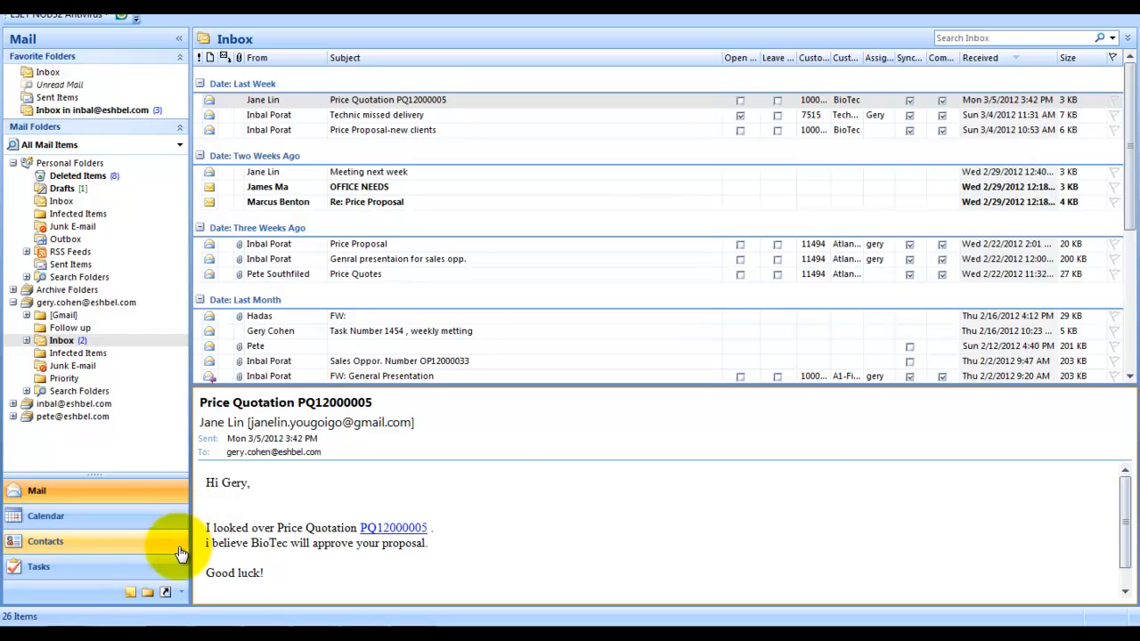
left_click(165, 593)
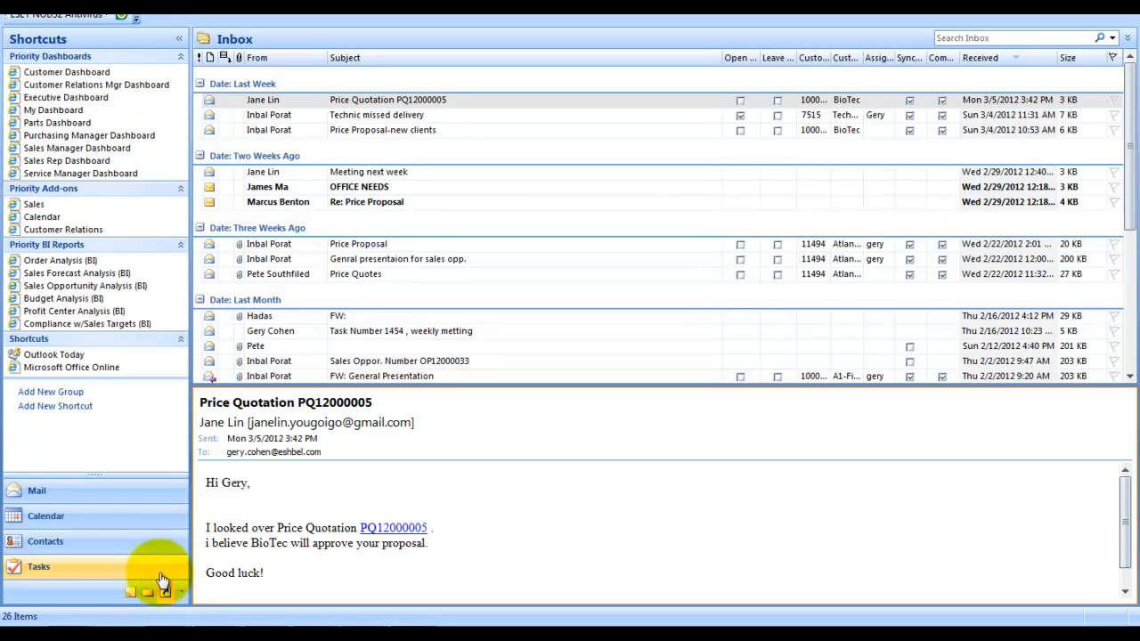
left_click(71, 110)
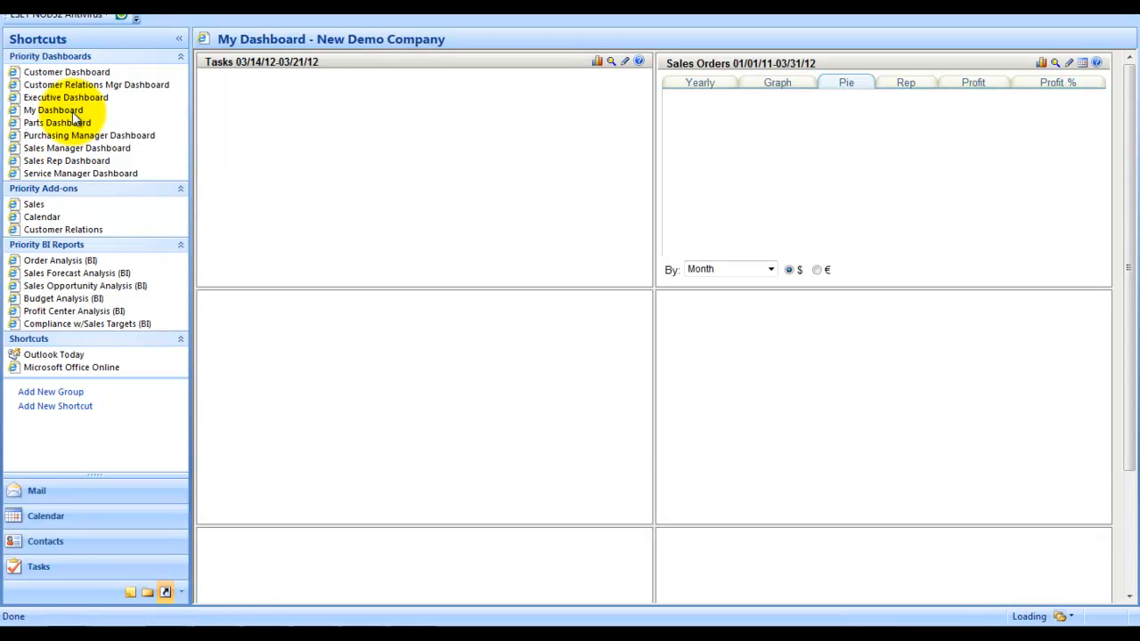